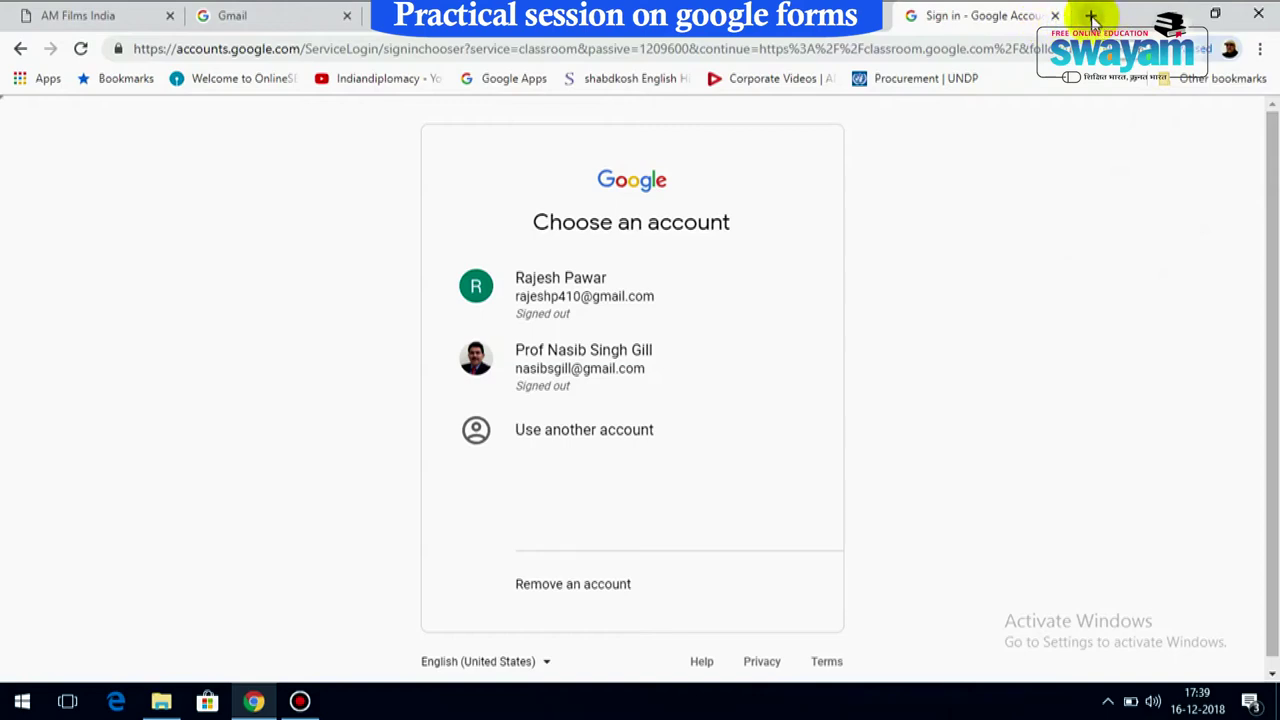
In a new tab, search Google for 'google forms' and open the Google Forms about page
left_click(1092, 18)
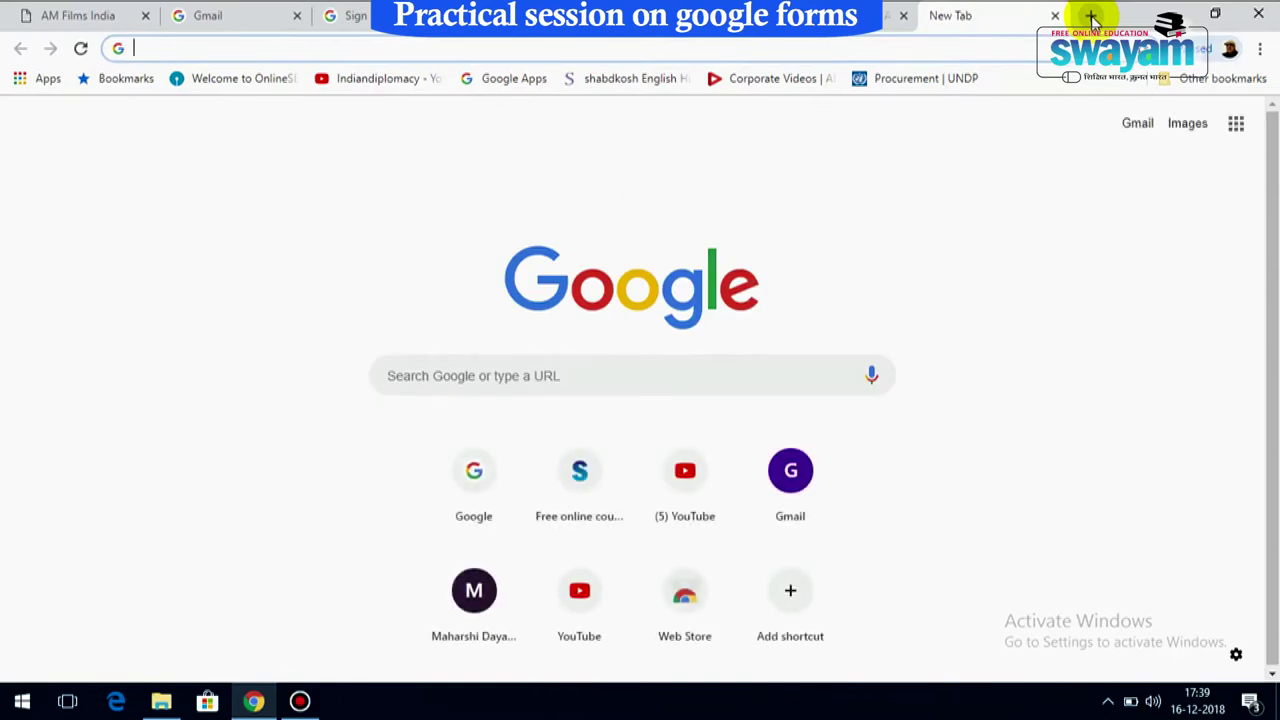
type("g")
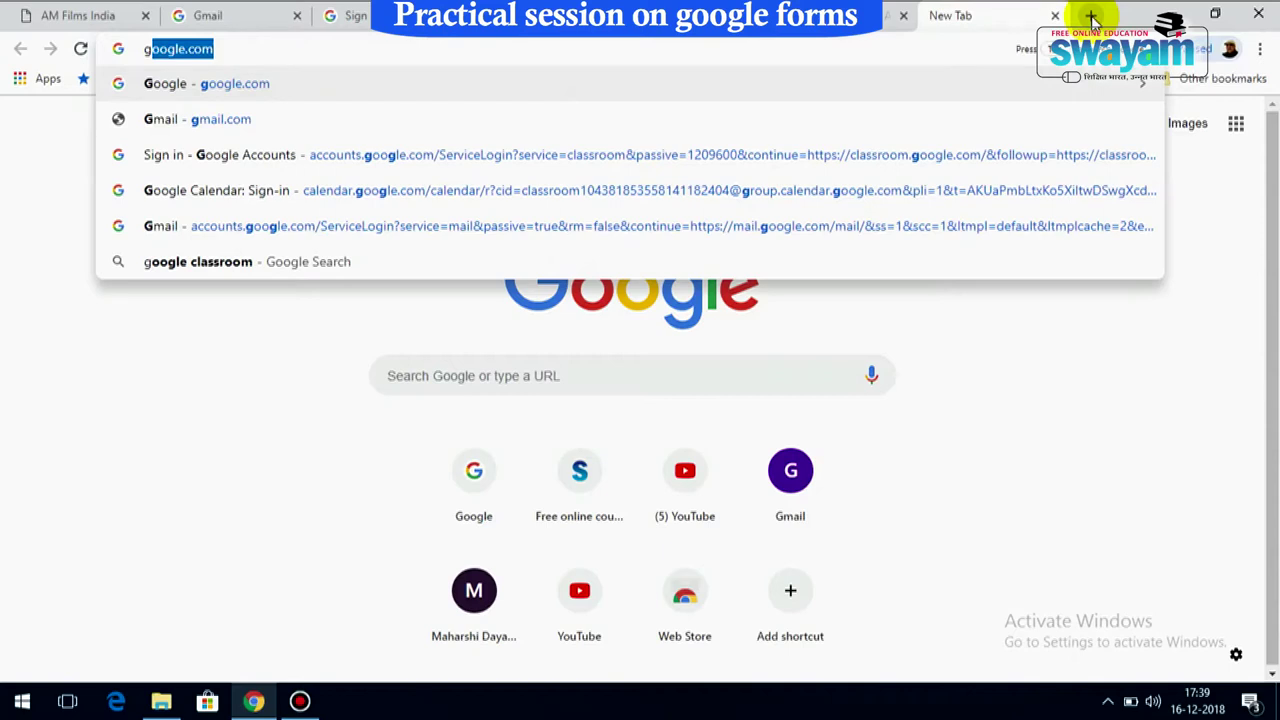
key("Return")
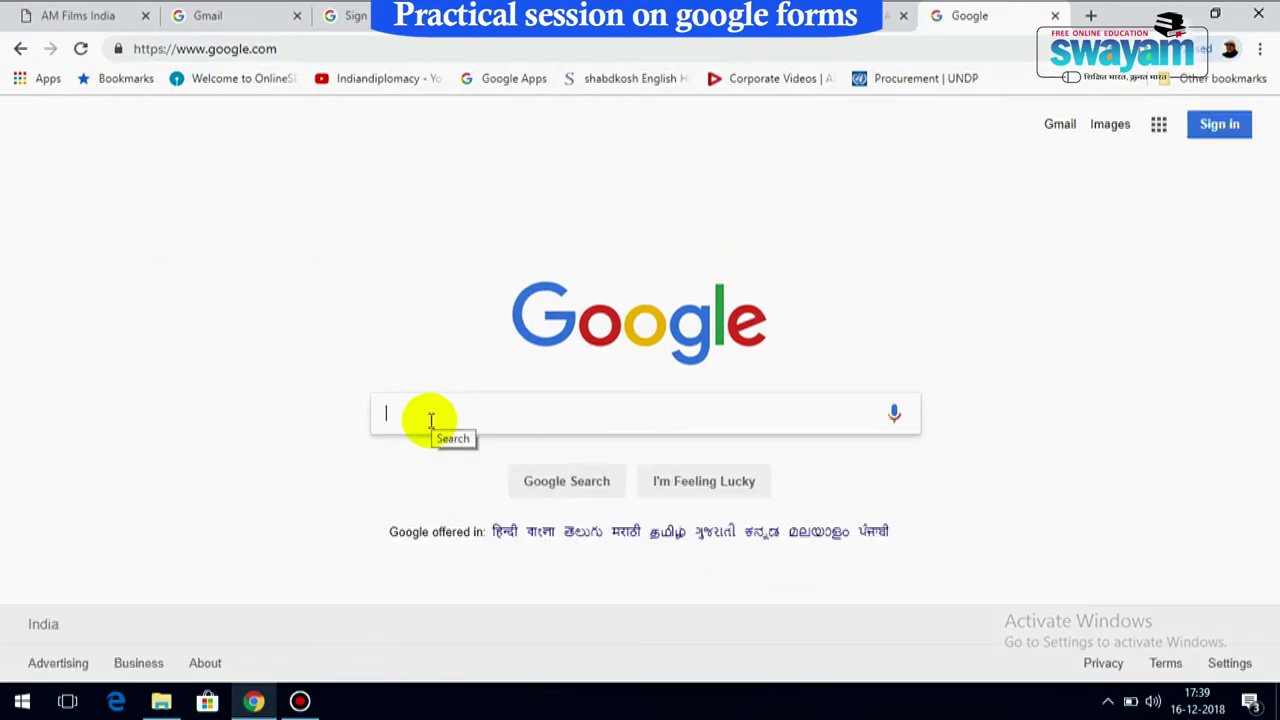
type("goo")
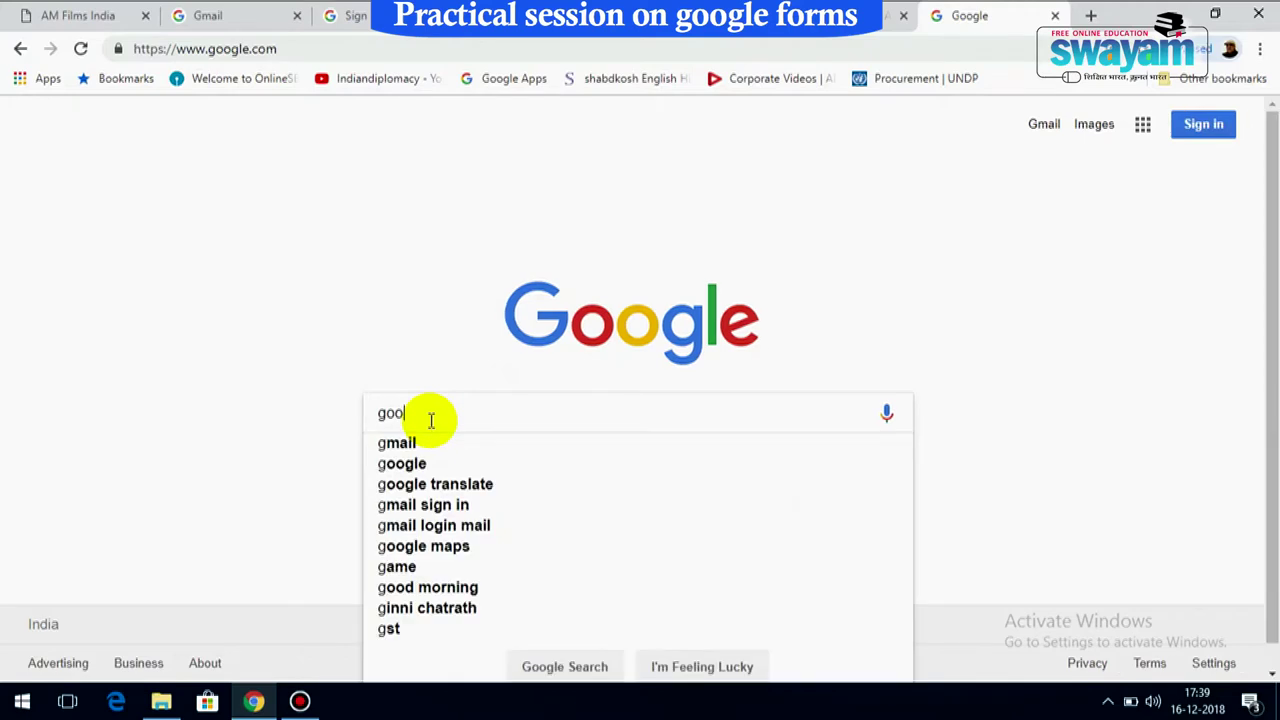
type("g ")
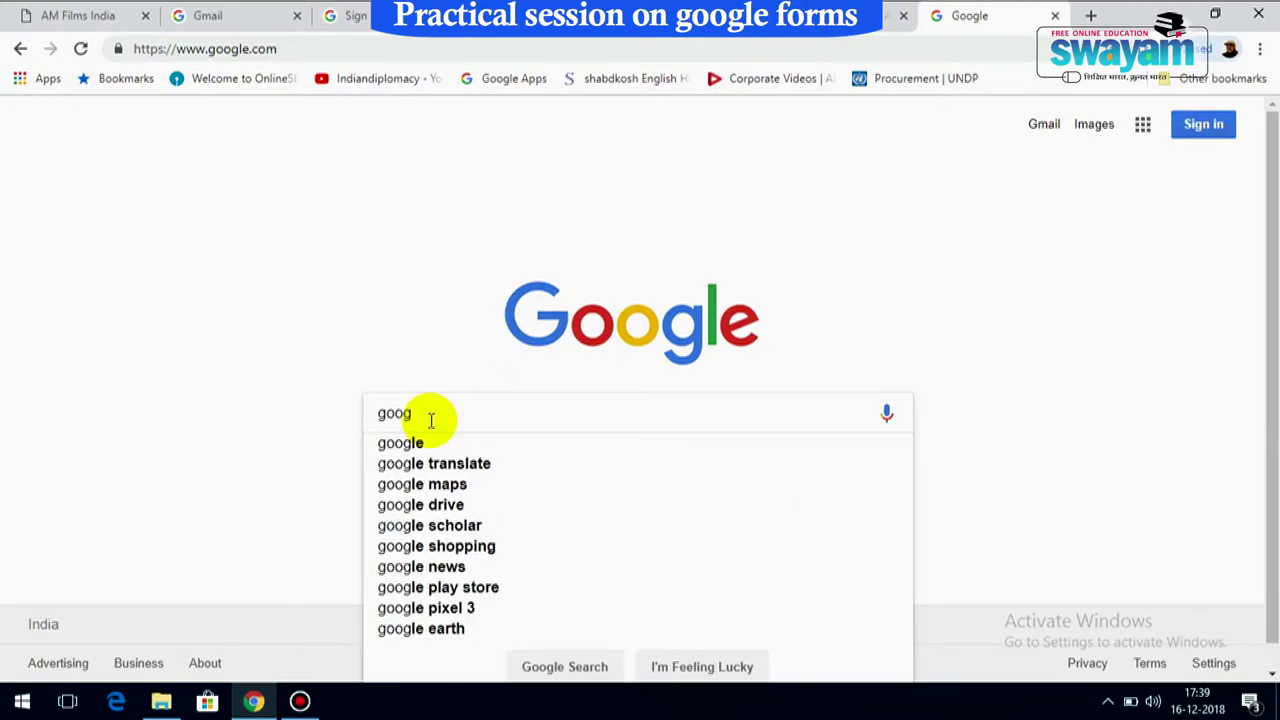
type("e forms")
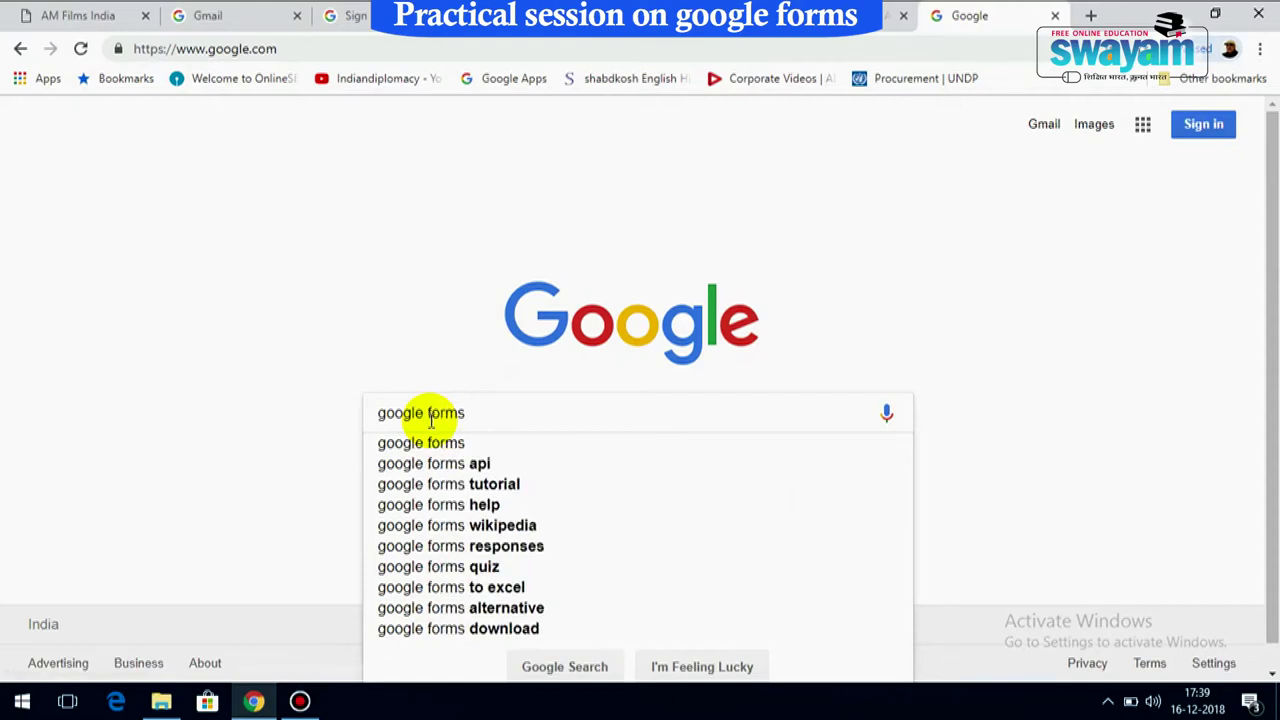
key("Return")
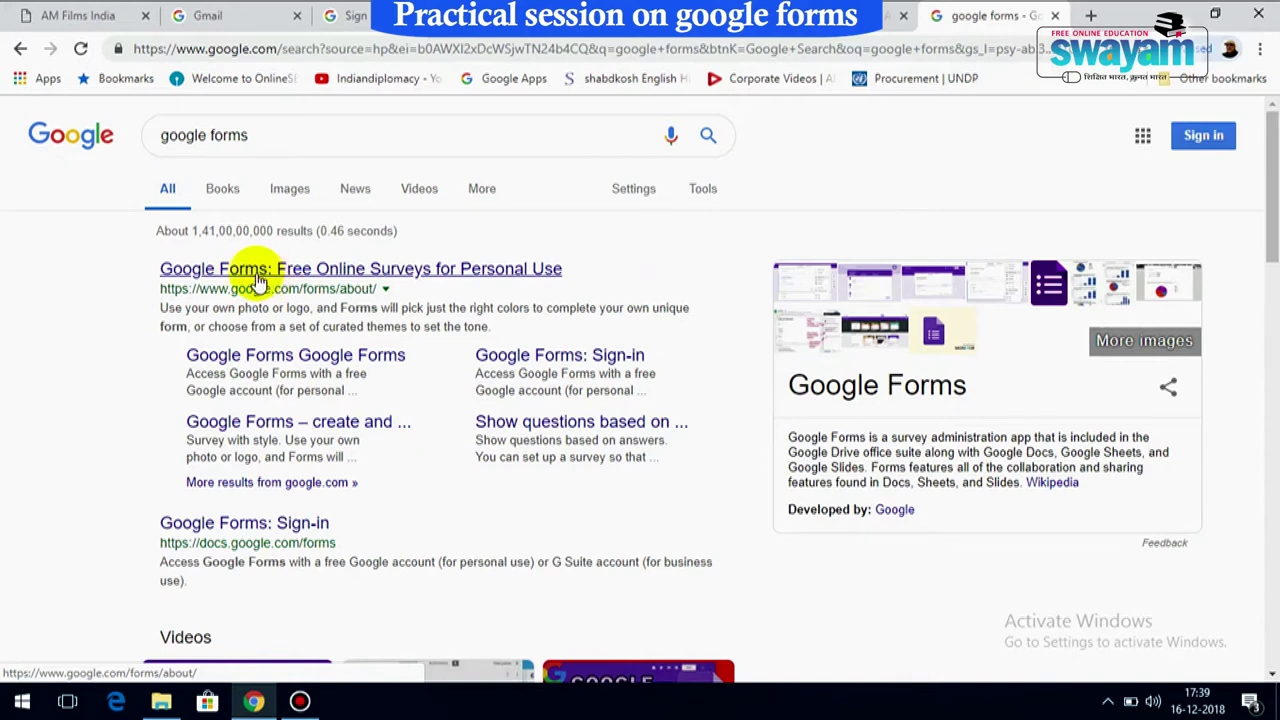
left_click(258, 270)
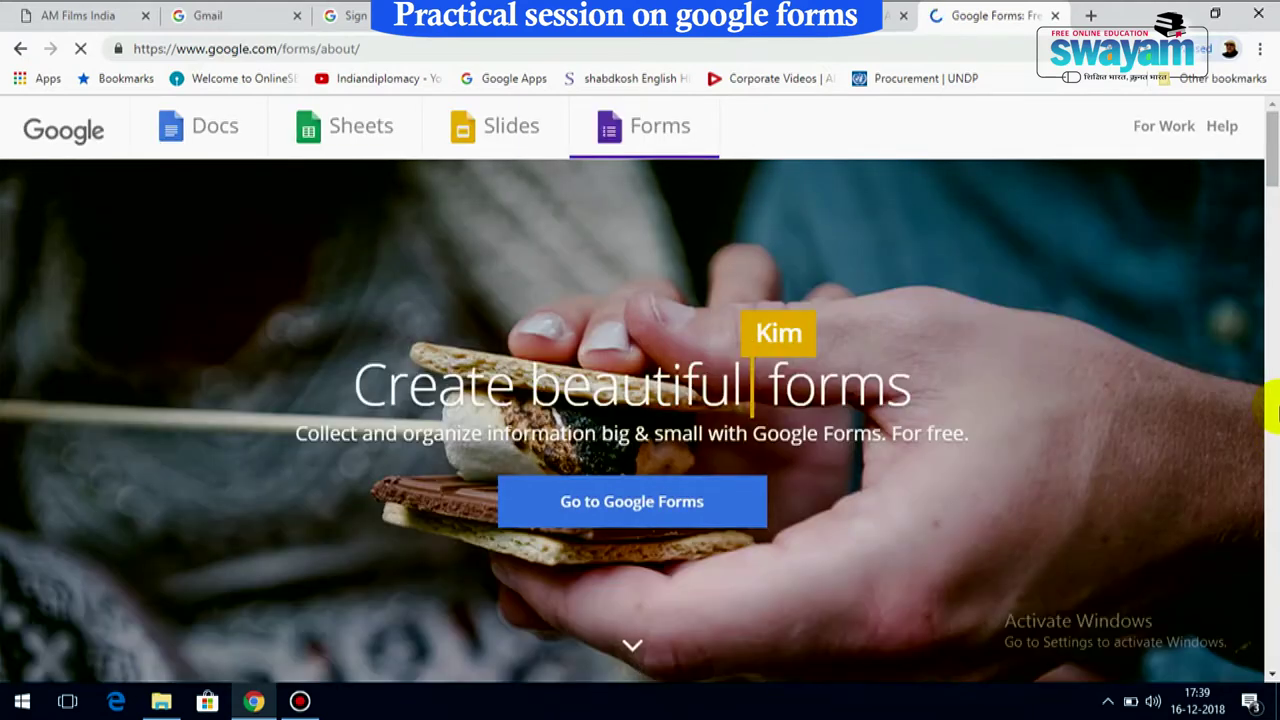
Go from the Forms about page into Google Forms, reaching the account chooser
left_click(656, 512)
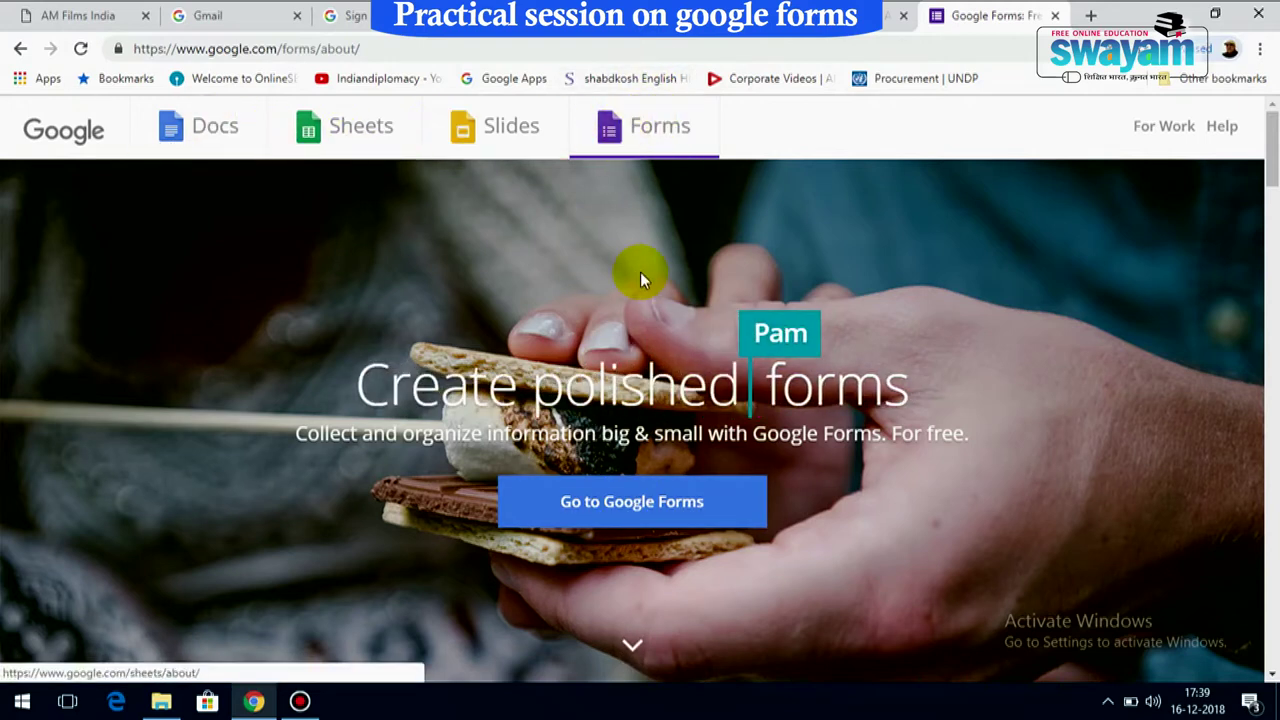
left_click(633, 510)
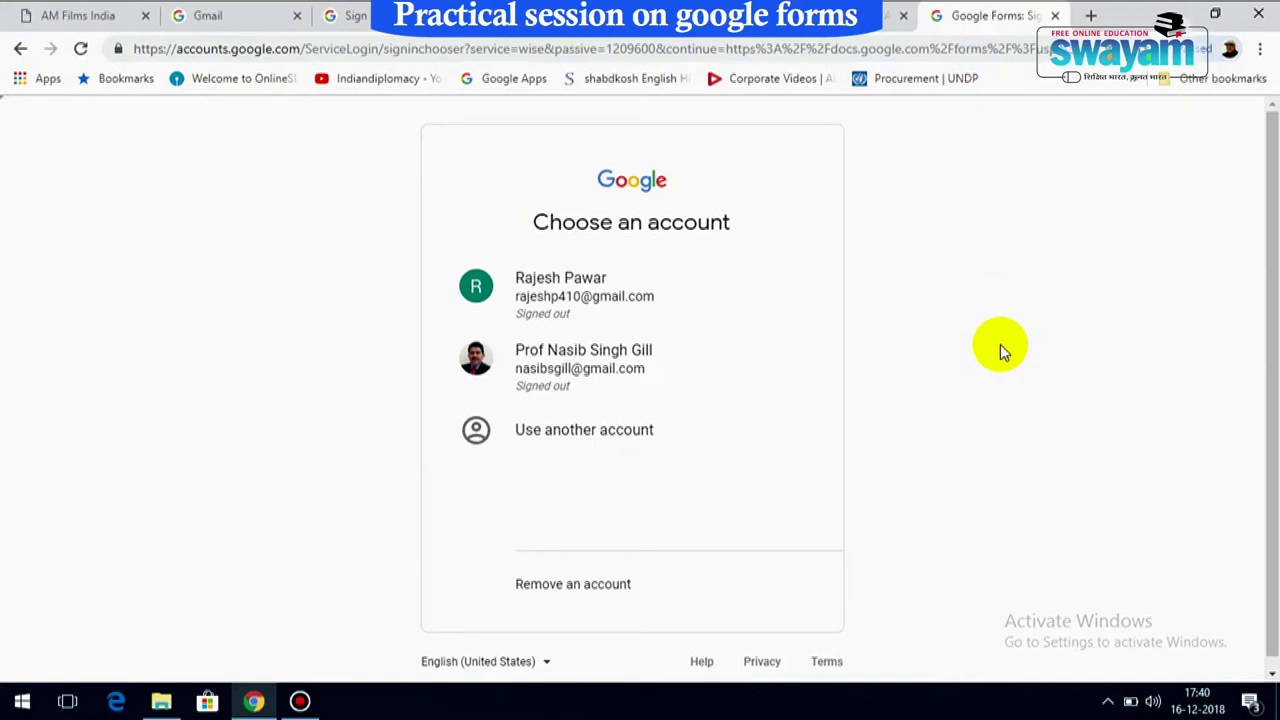
Sign in with the second saved account and its password to reach the Forms home
left_click(573, 355)
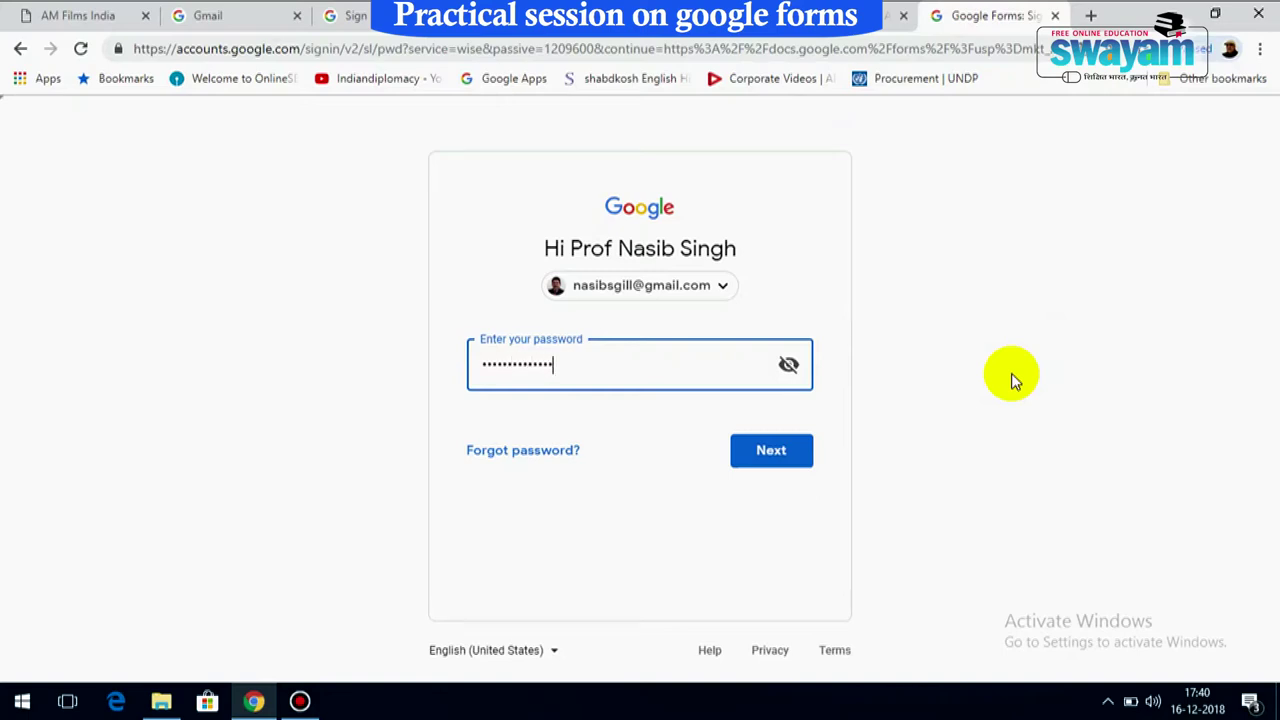
left_click(770, 452)
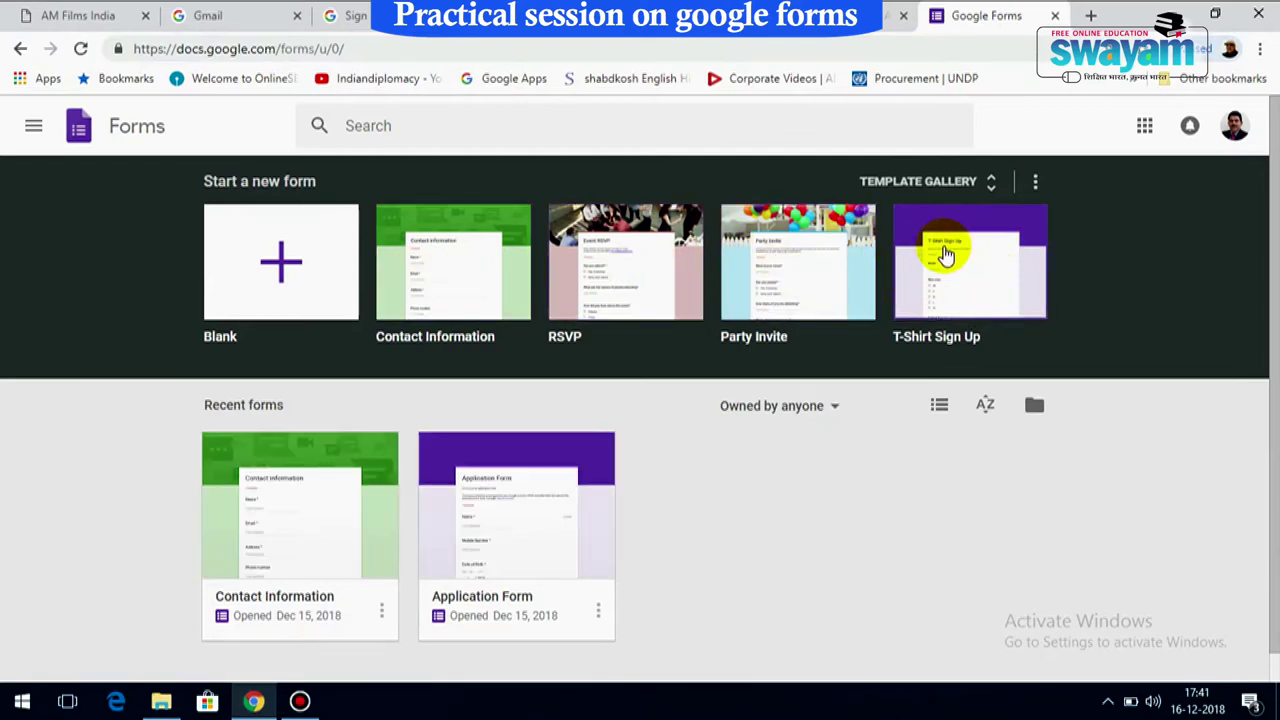
Browse the full template gallery and pick the Blank template
left_click(991, 184)
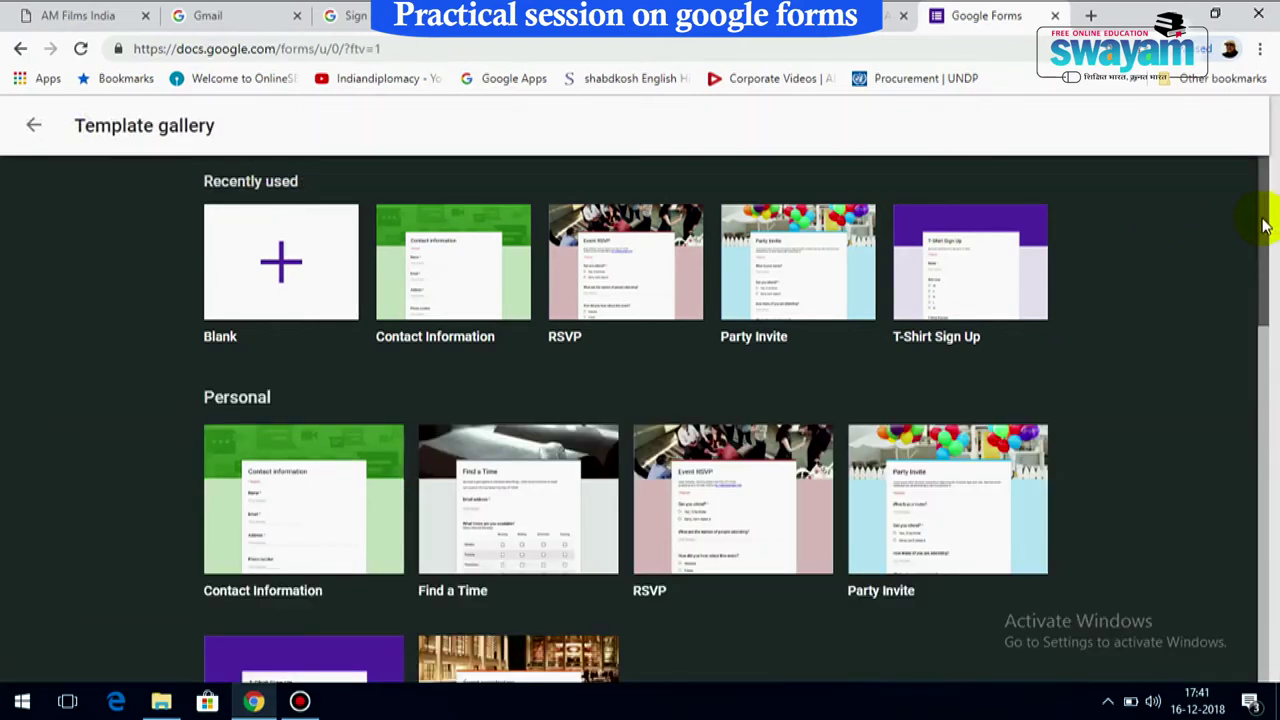
scroll(1262, 215, "down", 1)
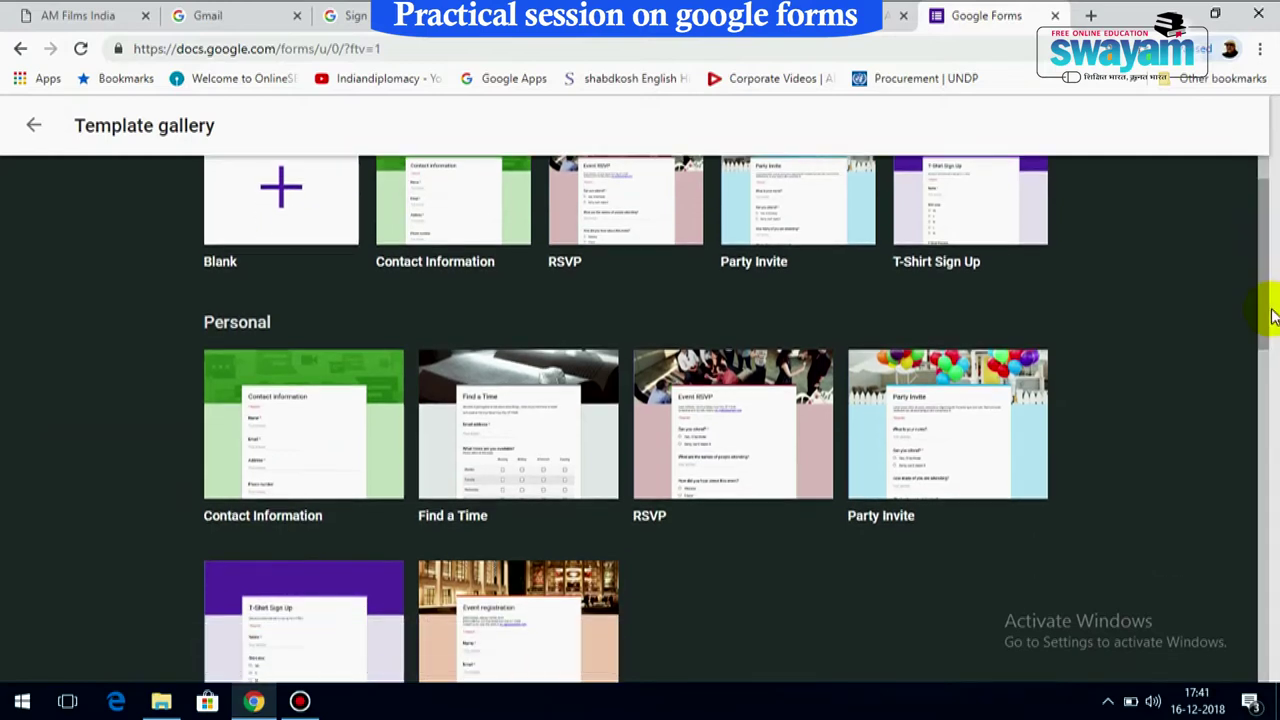
left_click_drag(1265, 320, 1228, 280)
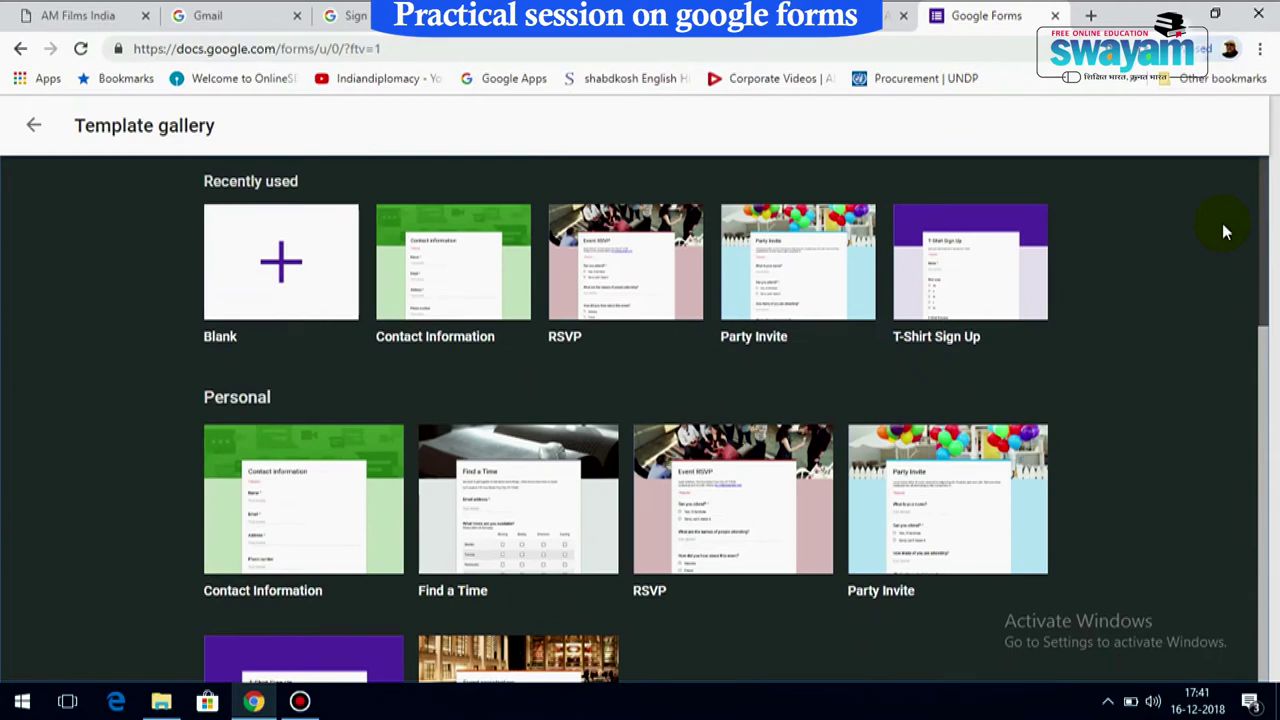
left_click_drag(1224, 231, 1224, 231)
left_click(268, 265)
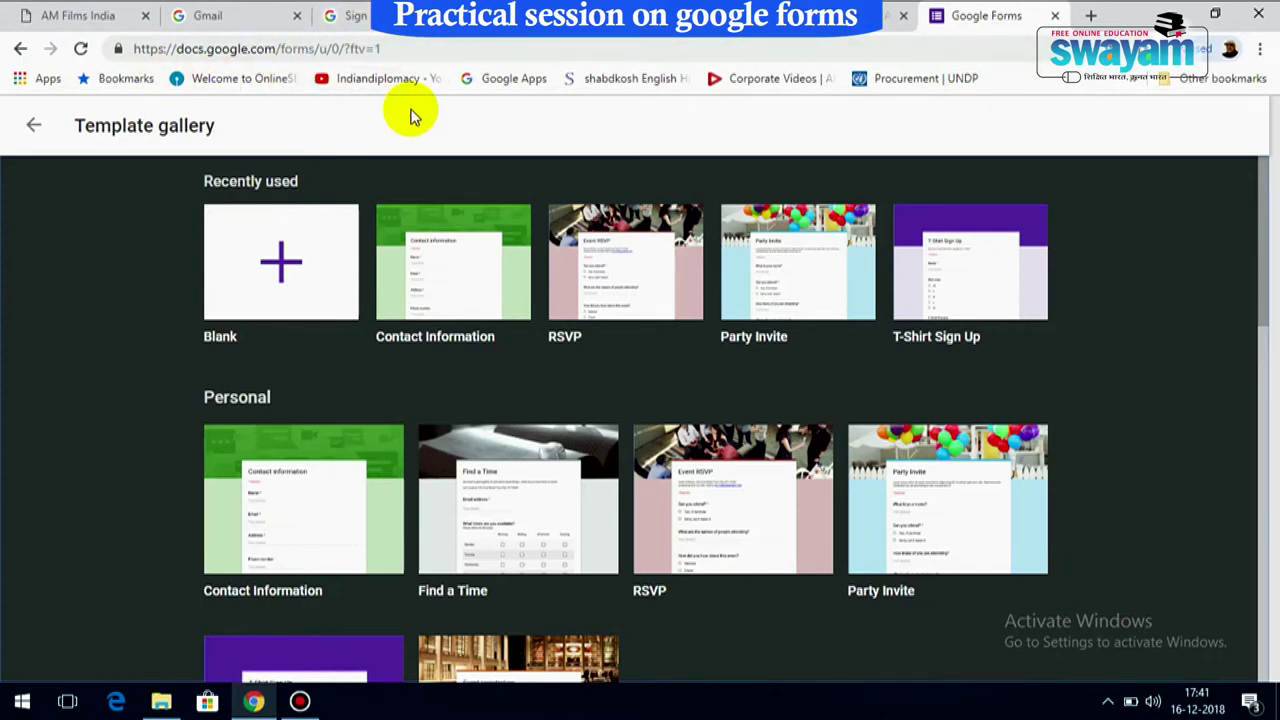
Go to Gmail through the Chrome Apps page on the bookmarks bar
left_click(19, 80)
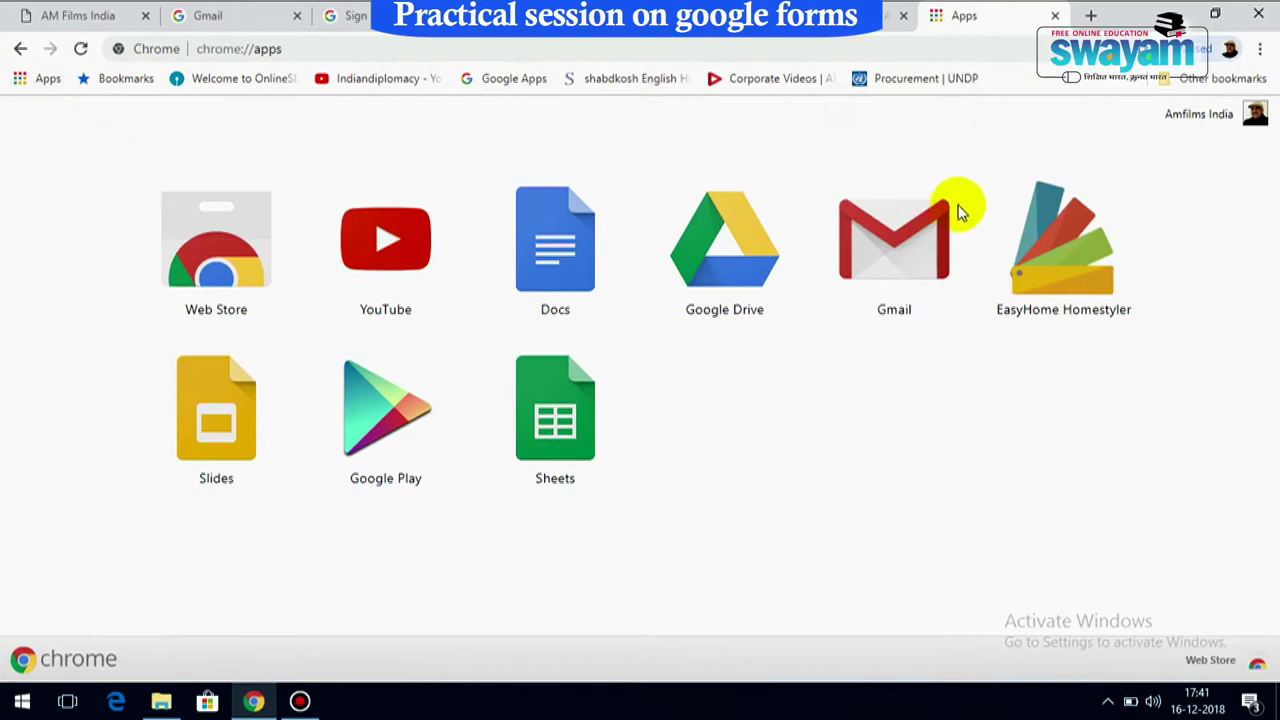
left_click(902, 263)
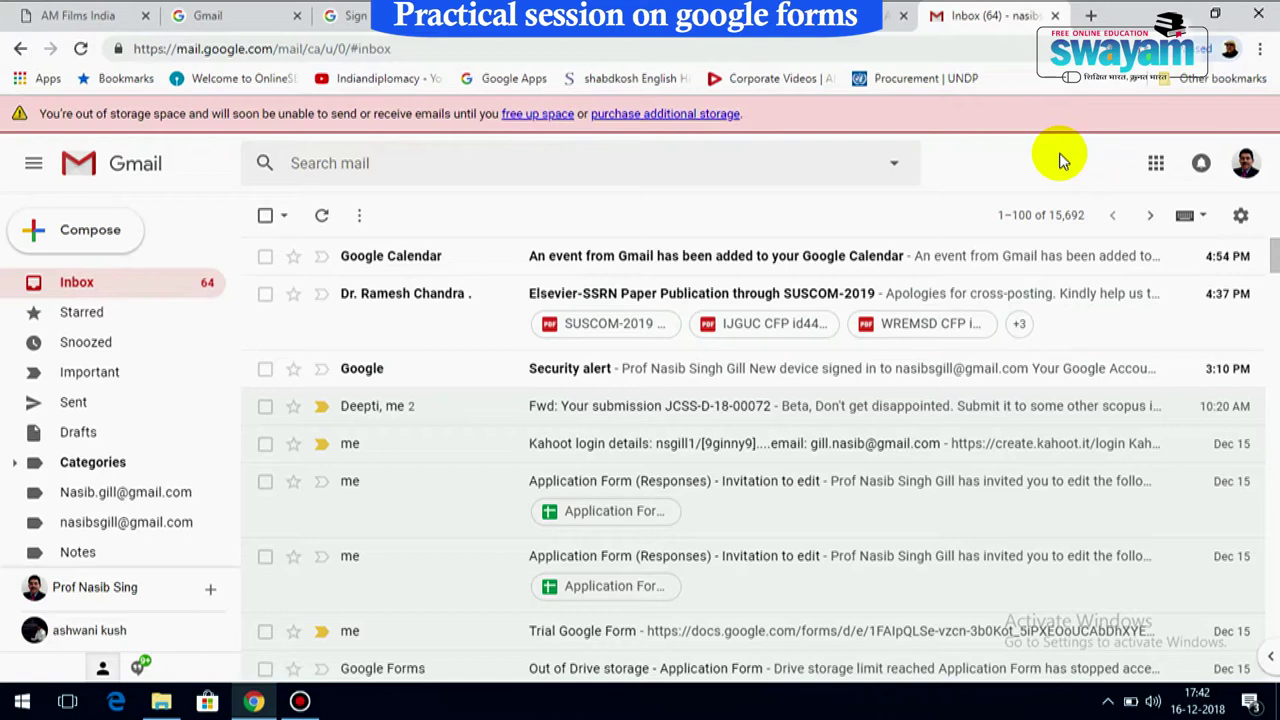
Switch from Gmail to Google Drive using the Google apps launcher
left_click(1156, 165)
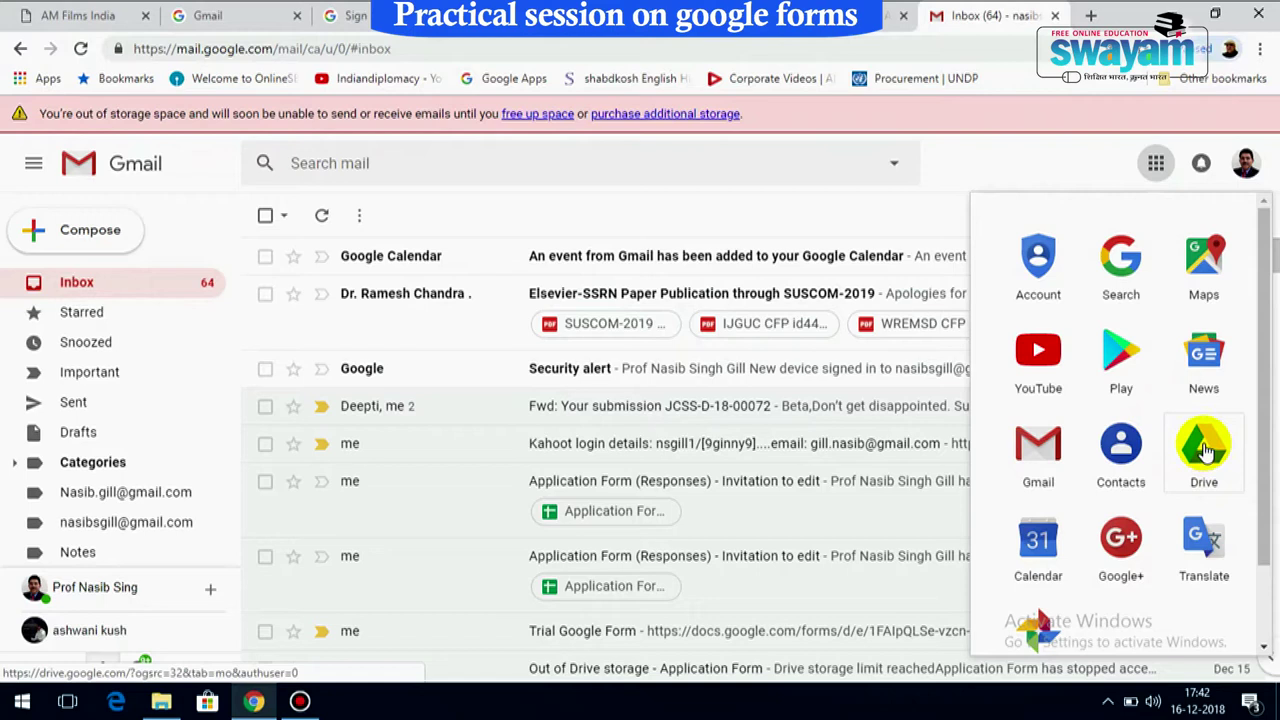
left_click(1206, 450)
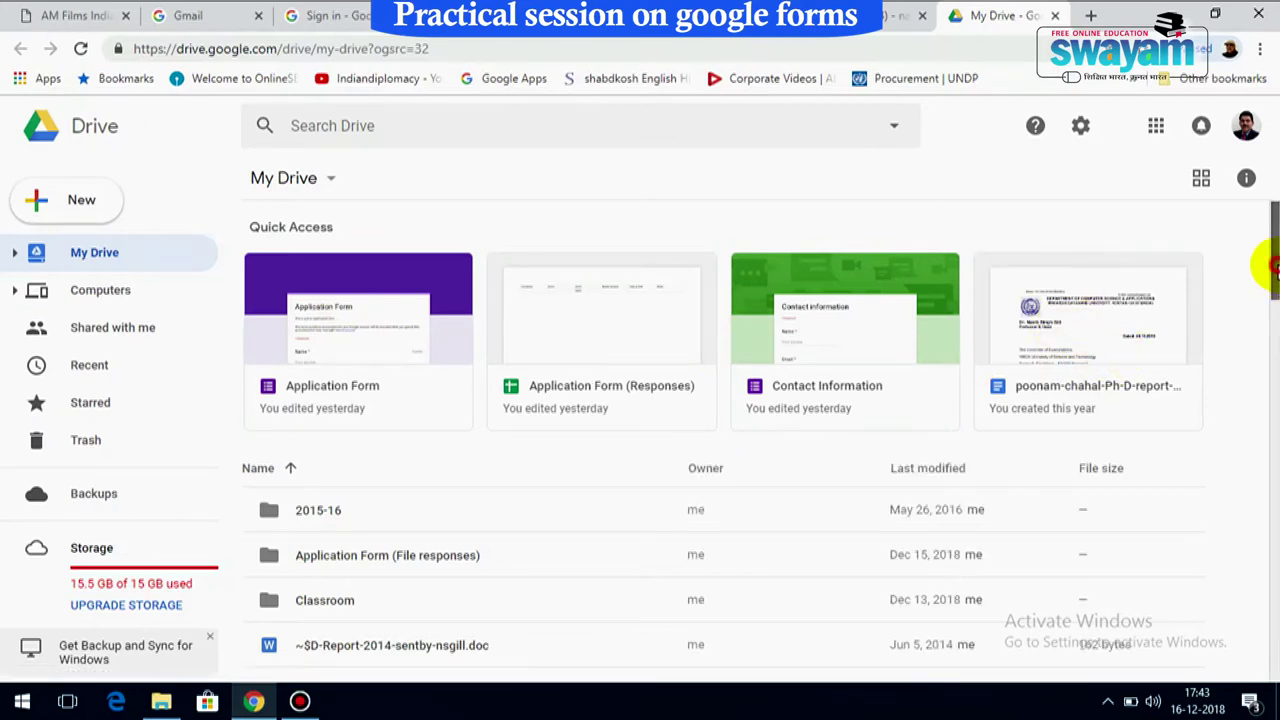
Search Drive for 'google forms' and show the details panel beside the single result
left_click_drag(1262, 265, 1262, 390)
scroll(1252, 230, "up", 5)
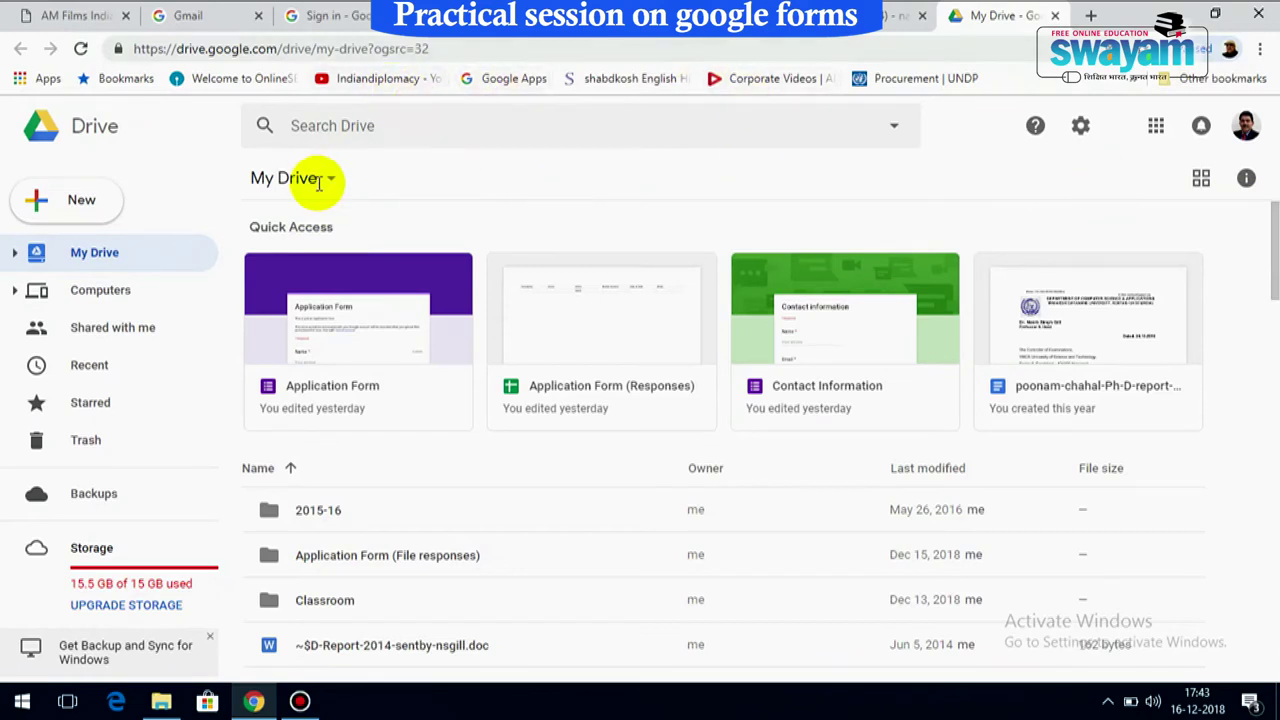
left_click(396, 124)
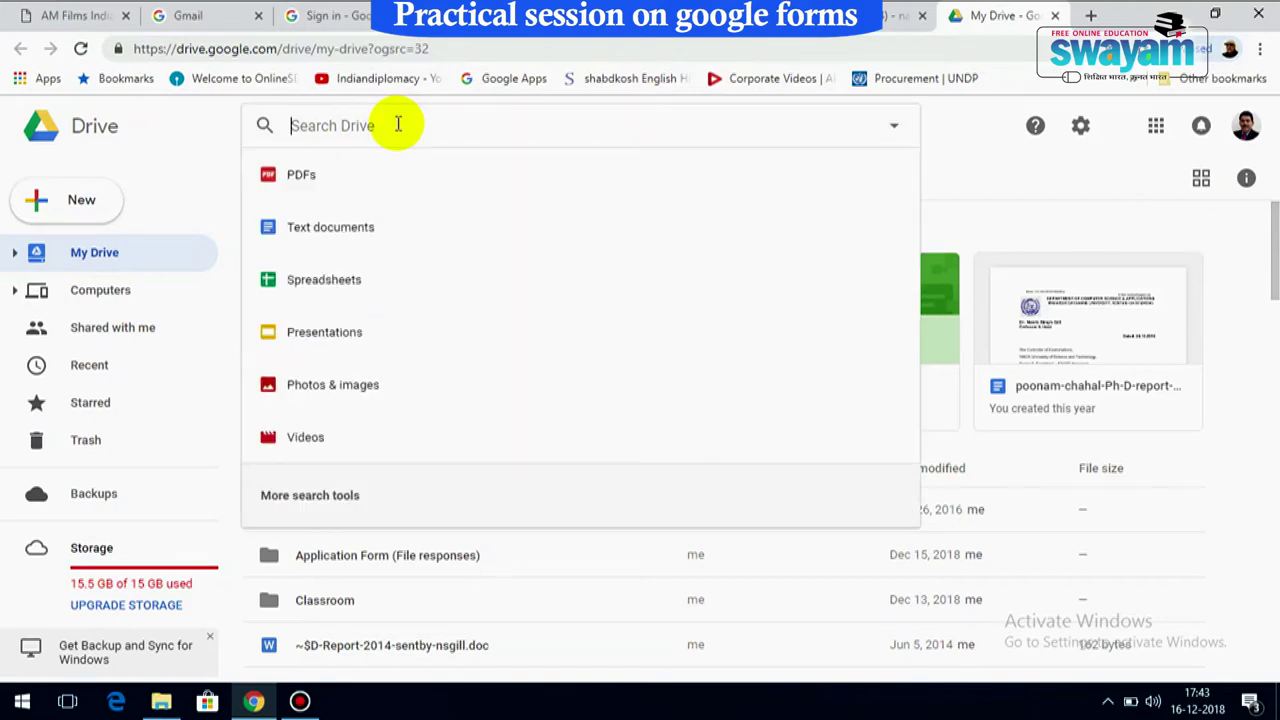
type("goo")
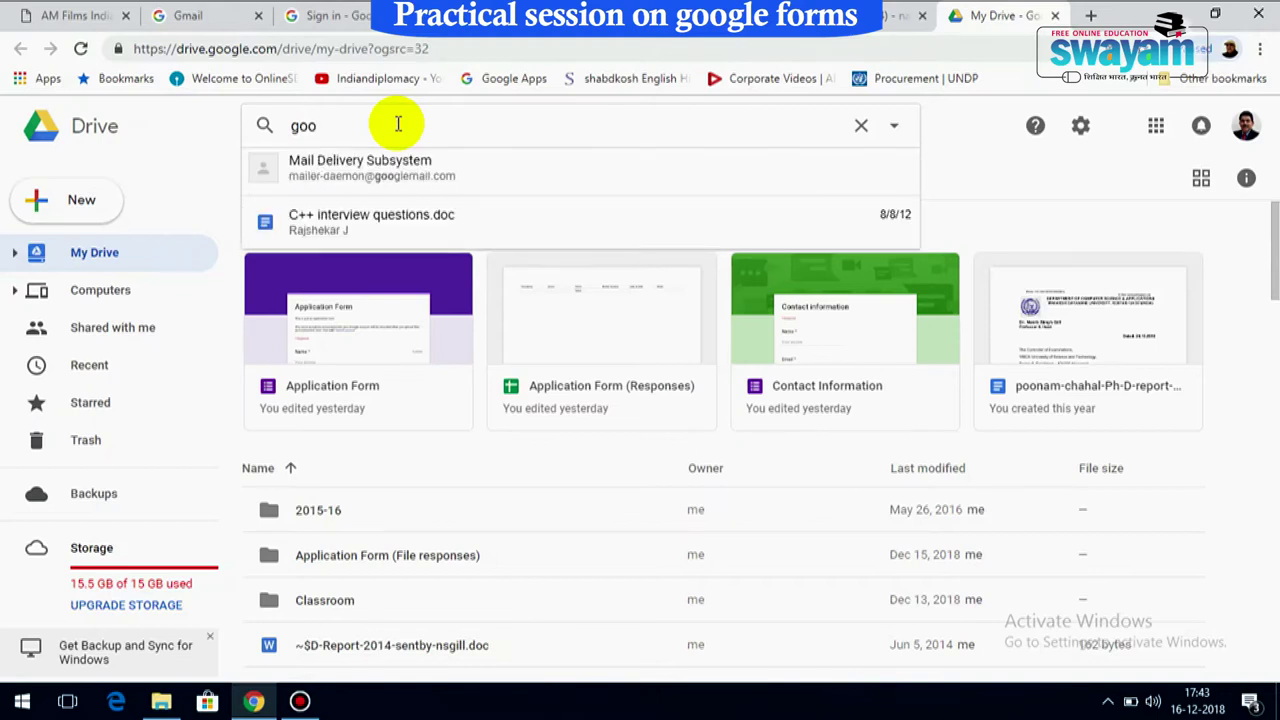
type("gle ")
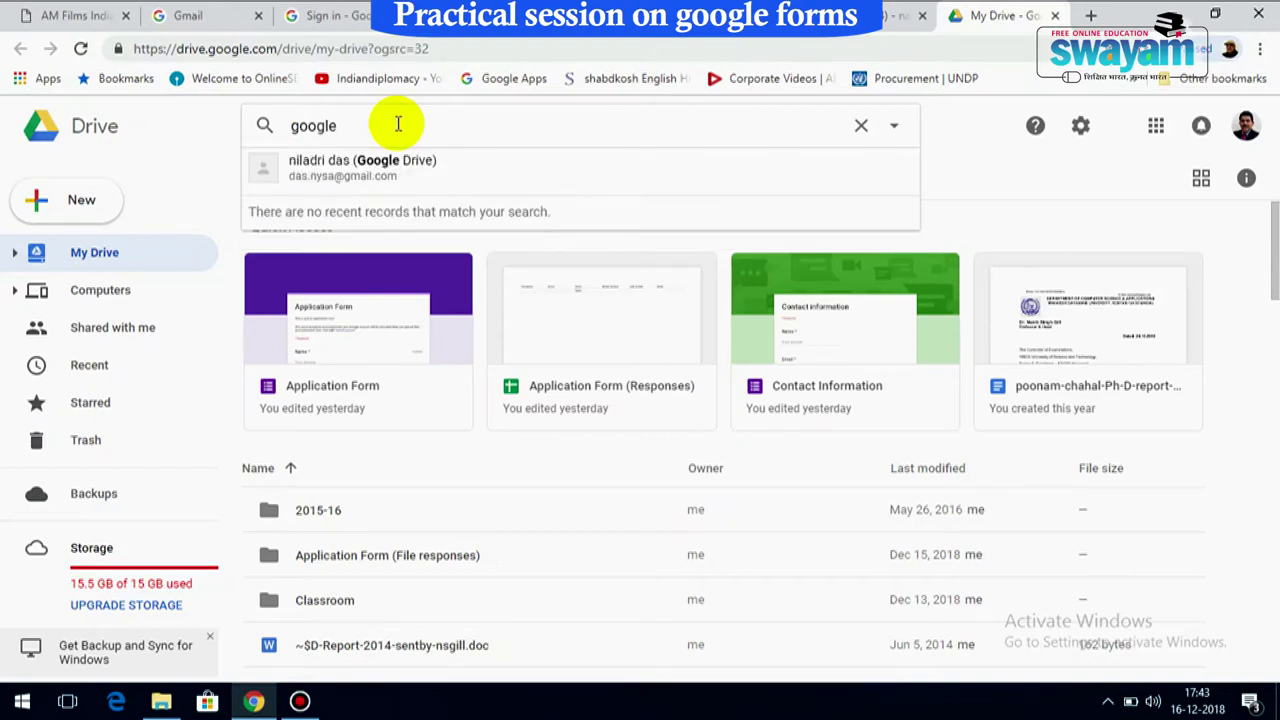
type("forms")
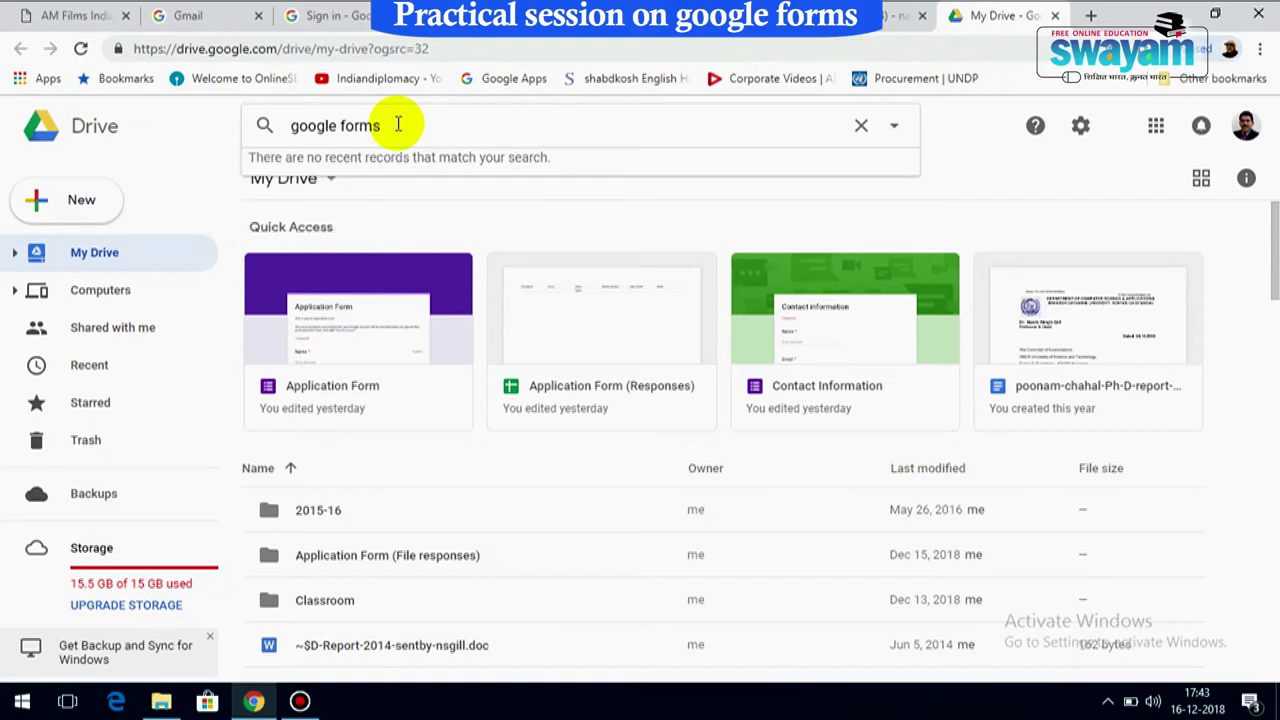
key("Return")
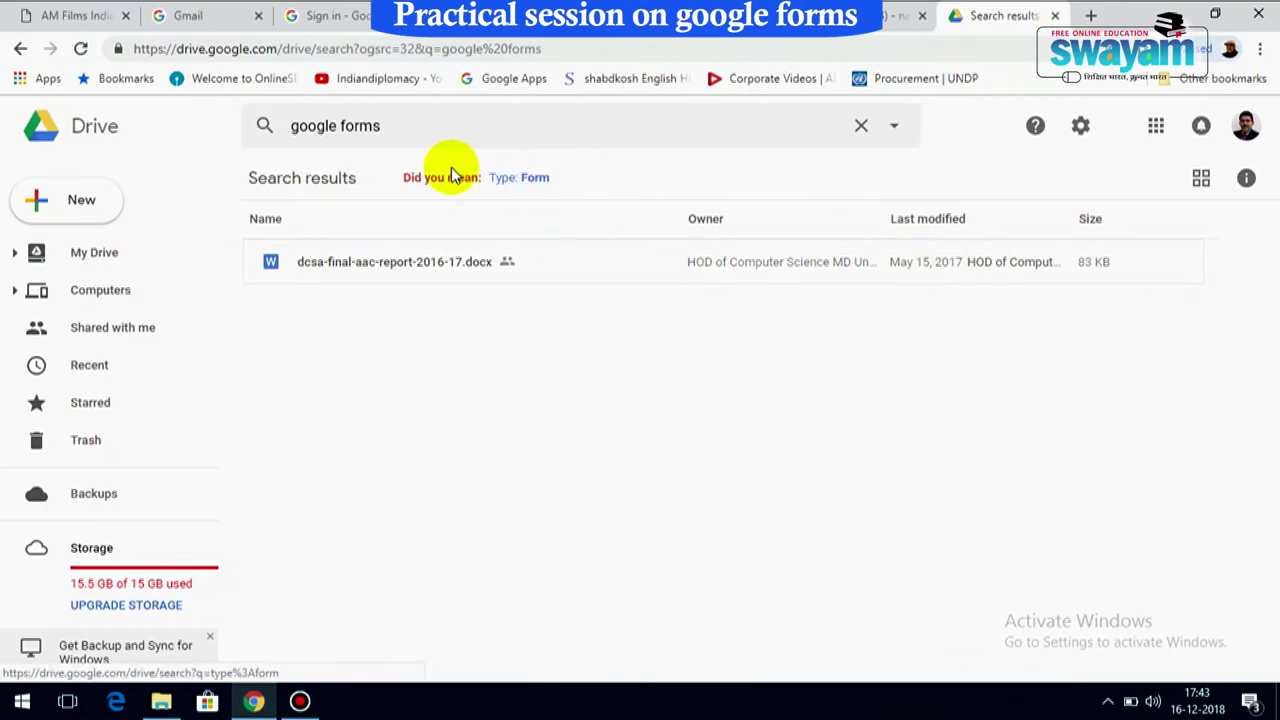
left_click(1246, 180)
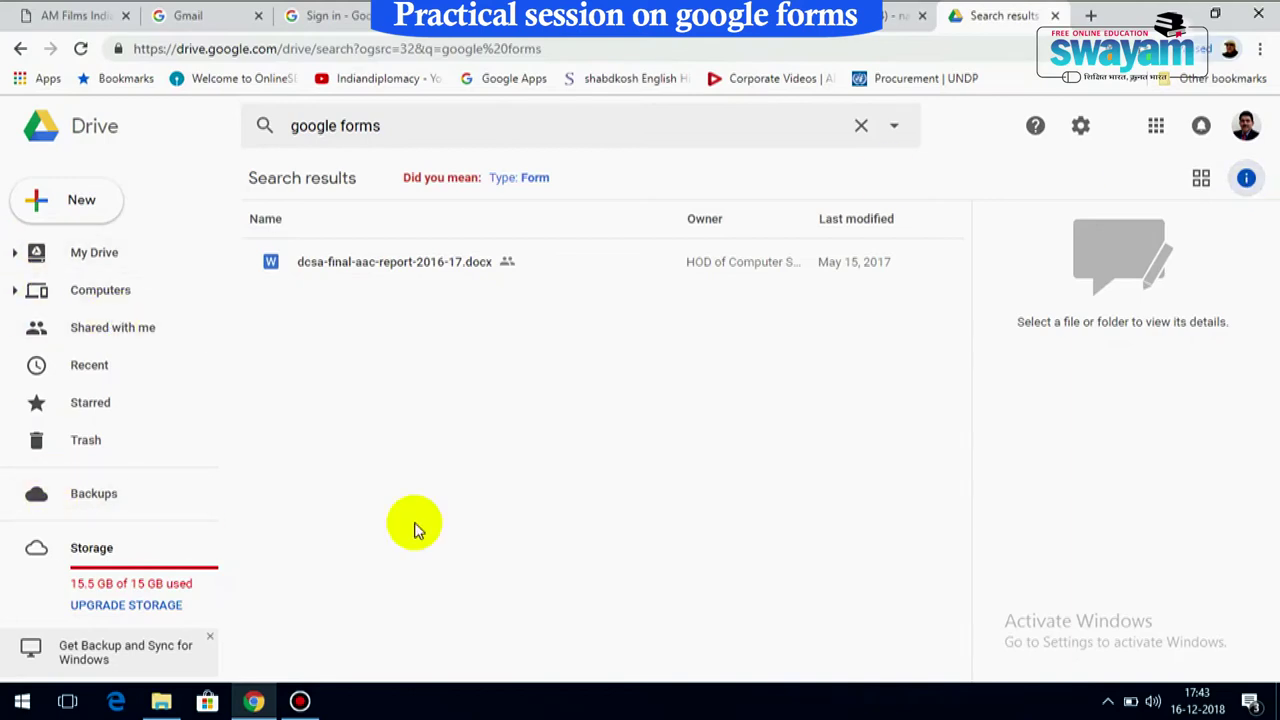
Expand New > More > Google Forms to reveal Blank form and From a template
left_click(44, 210)
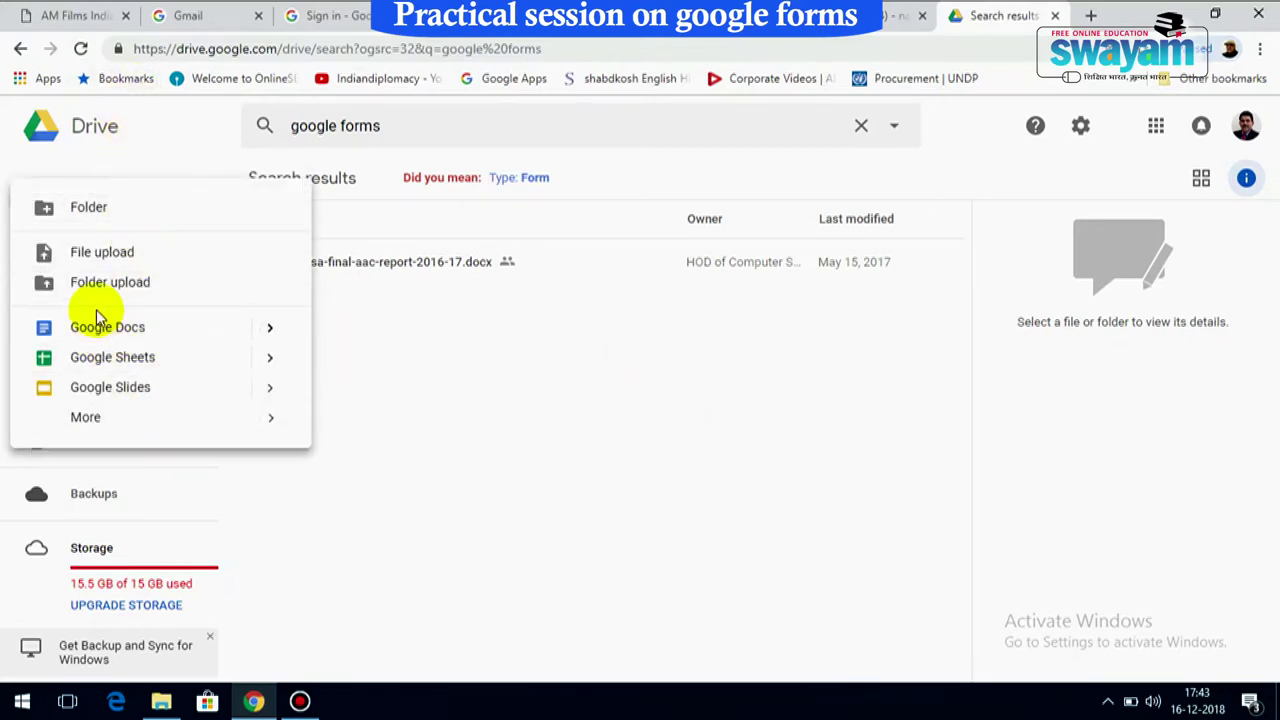
mouse_move(270, 428)
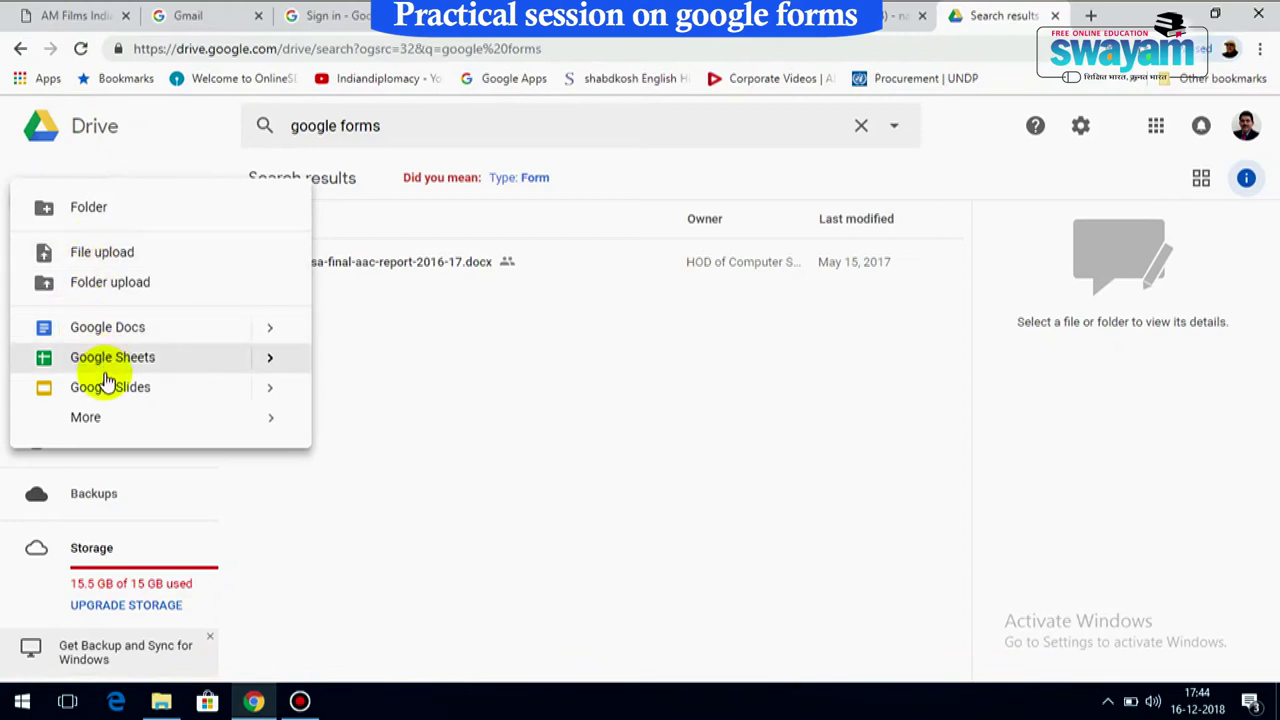
mouse_move(106, 424)
left_click(418, 430)
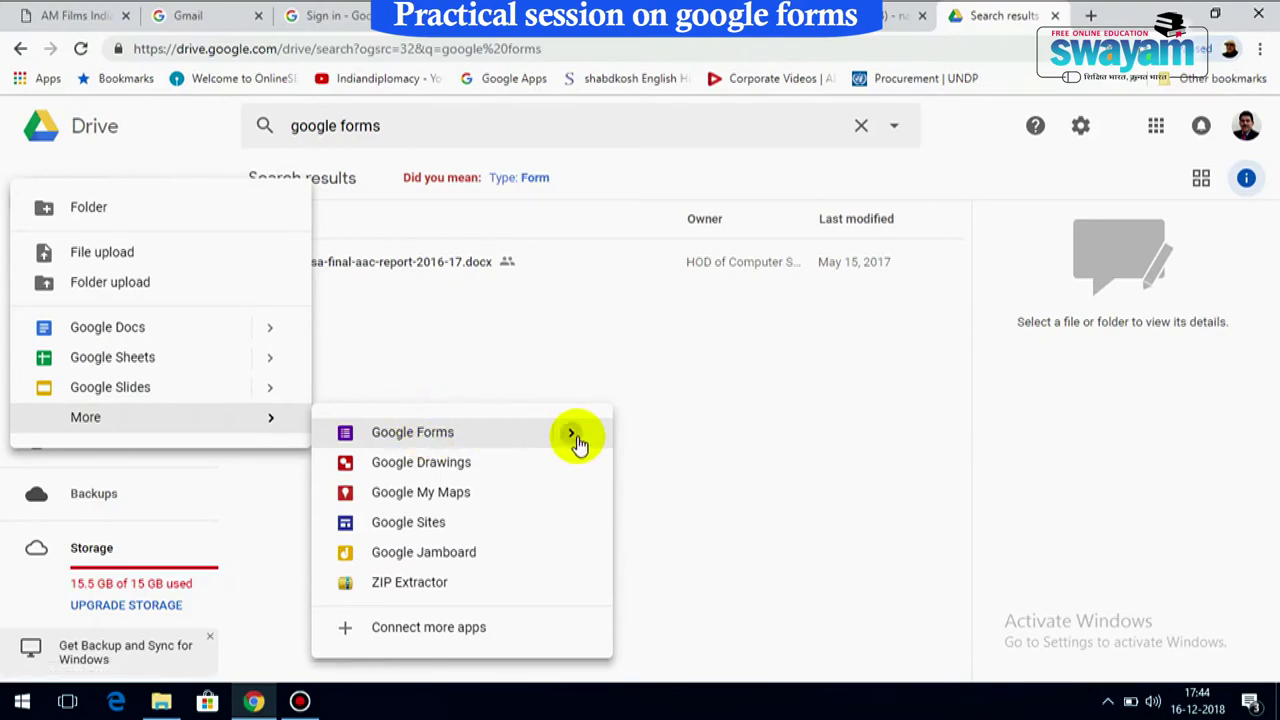
mouse_move(578, 442)
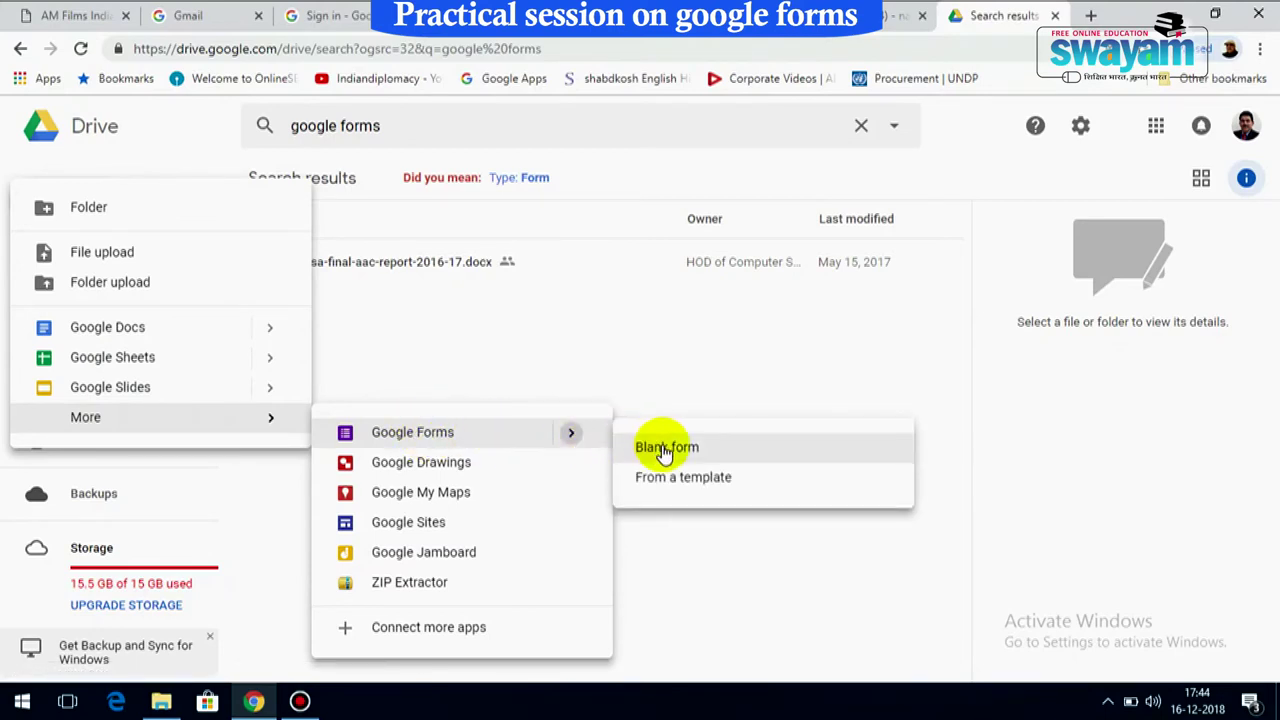
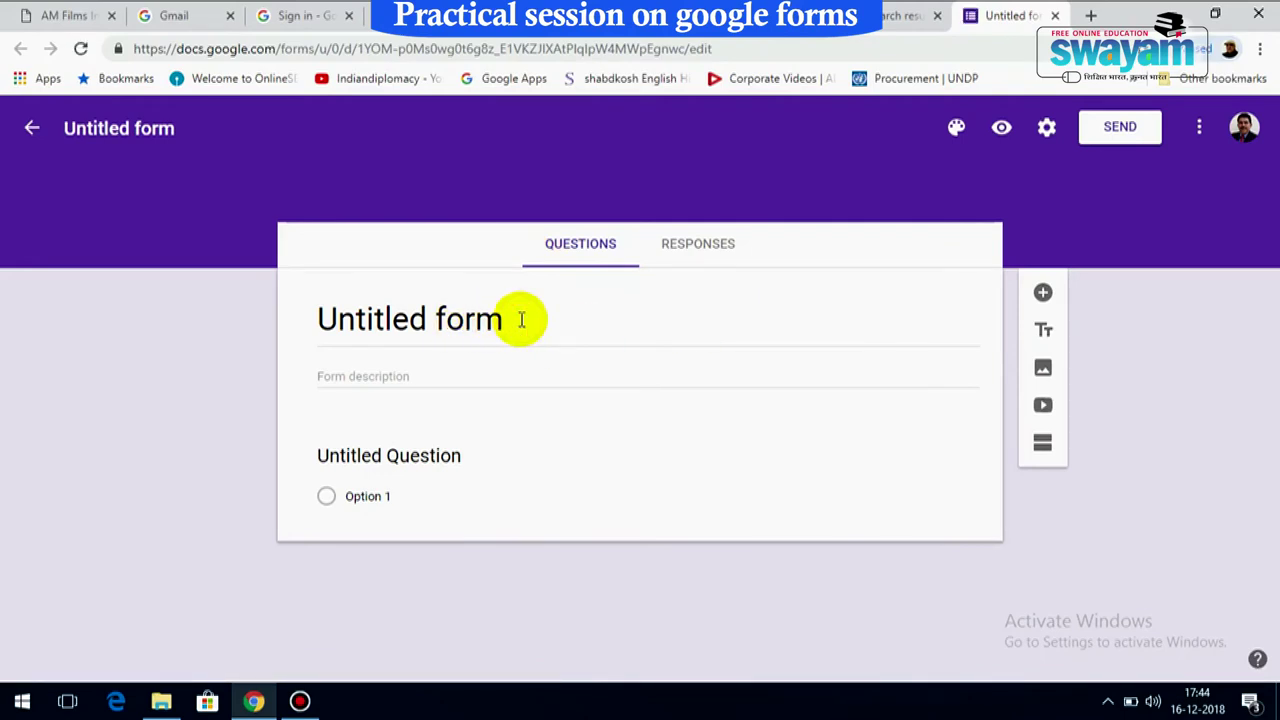
Title the form 'Application Form' with the description 'It is an application for admission'
left_click(511, 319)
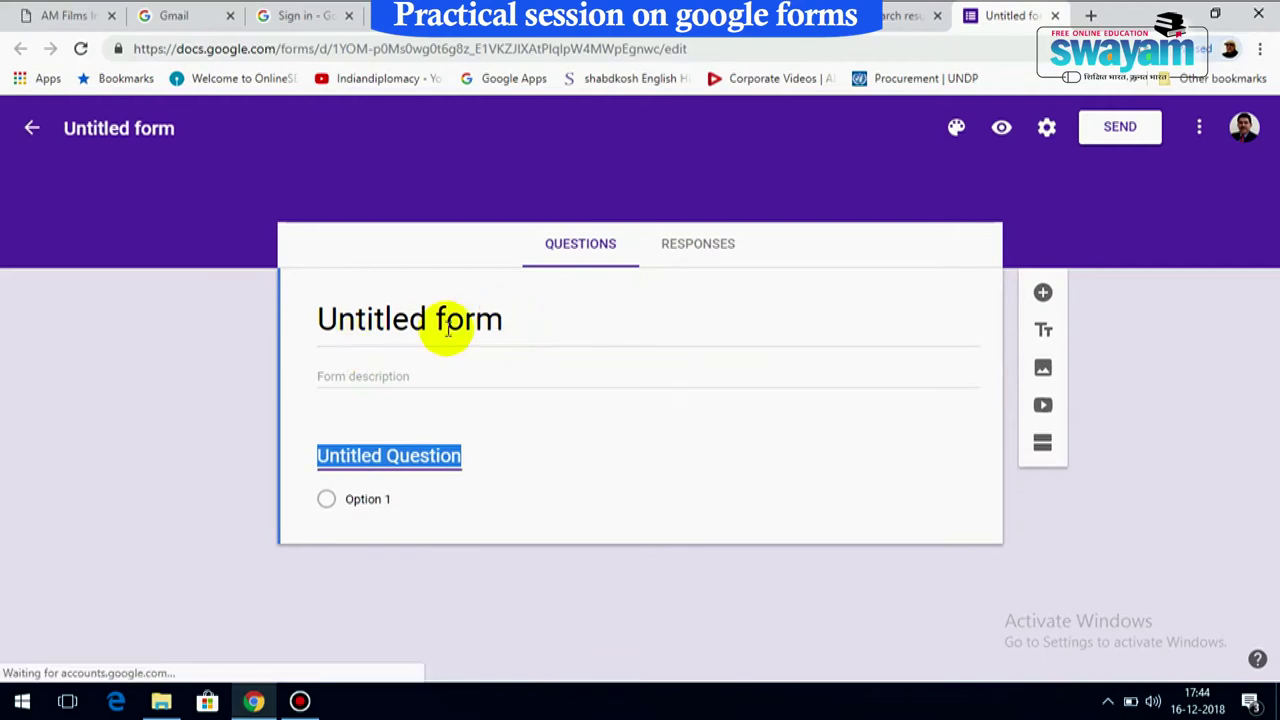
left_click(505, 300)
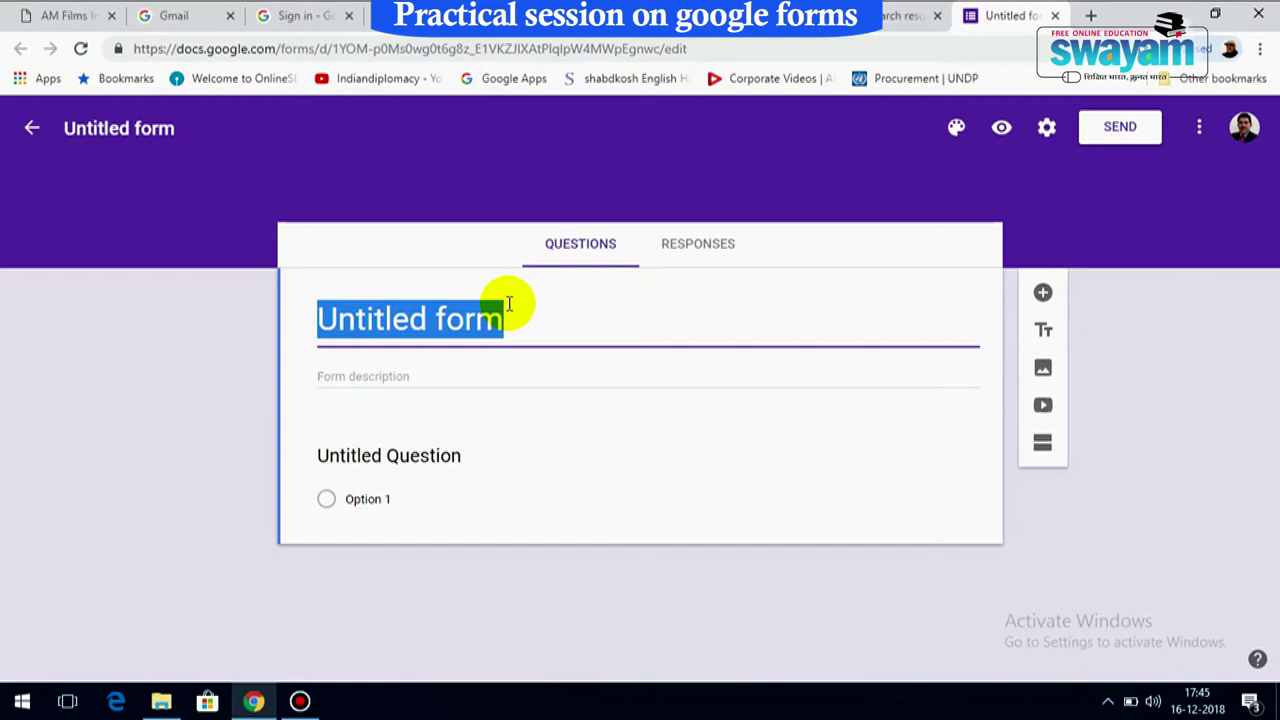
type("Appli")
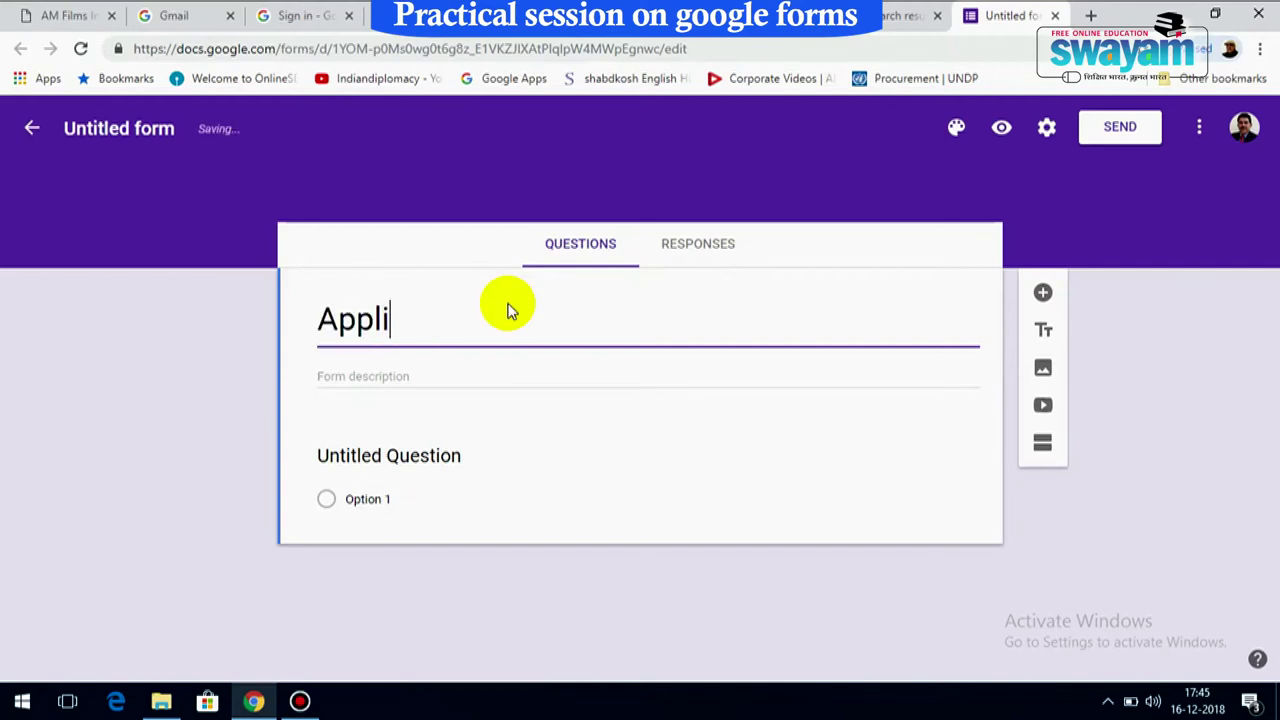
type("cation")
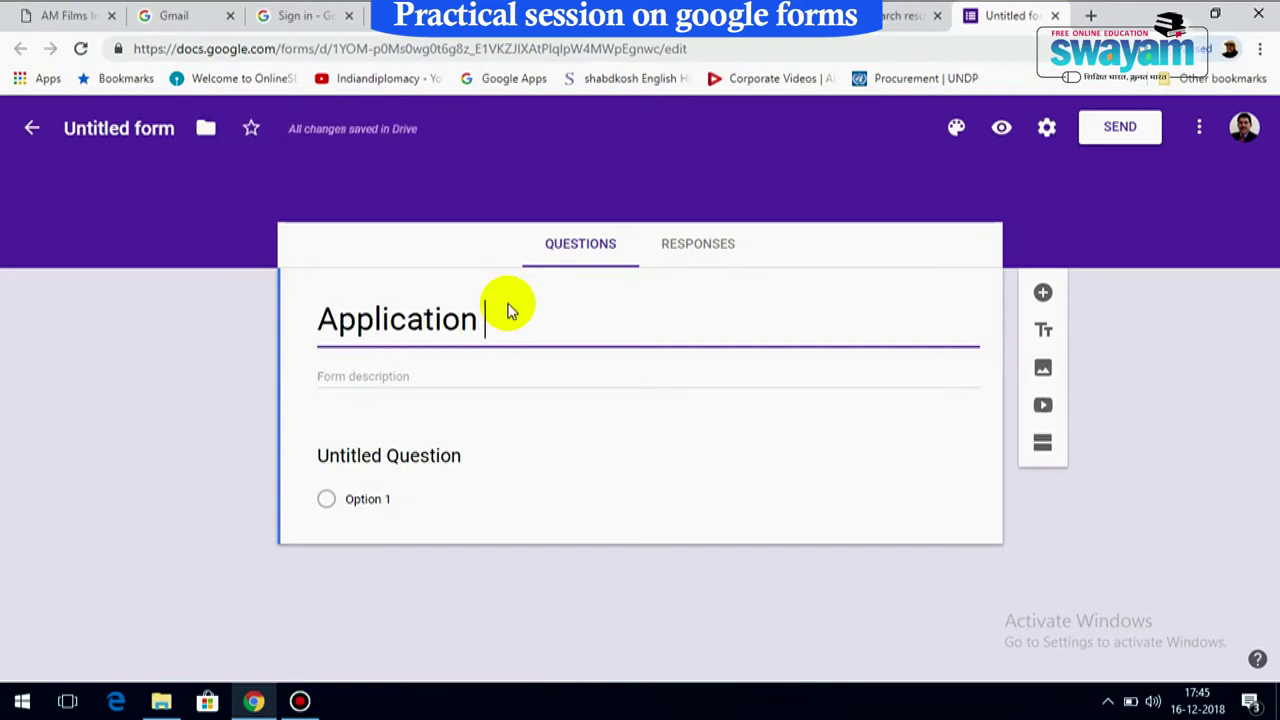
type(" Form")
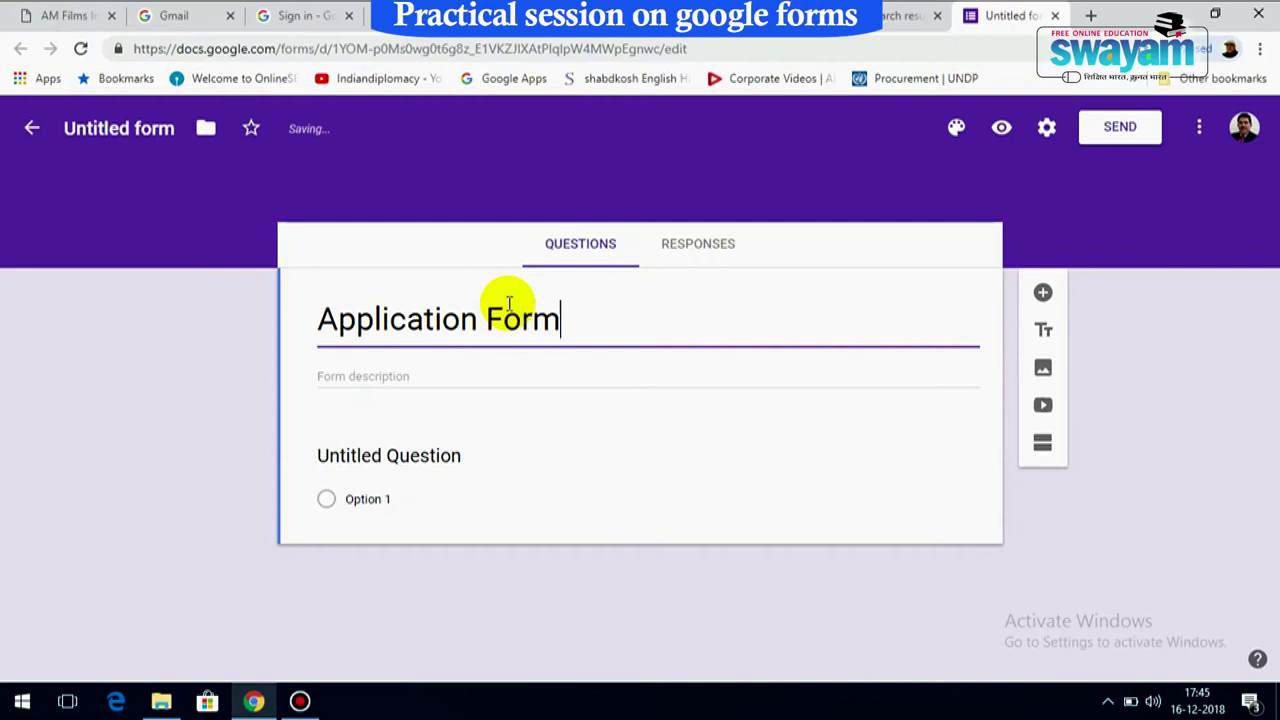
left_click(407, 378)
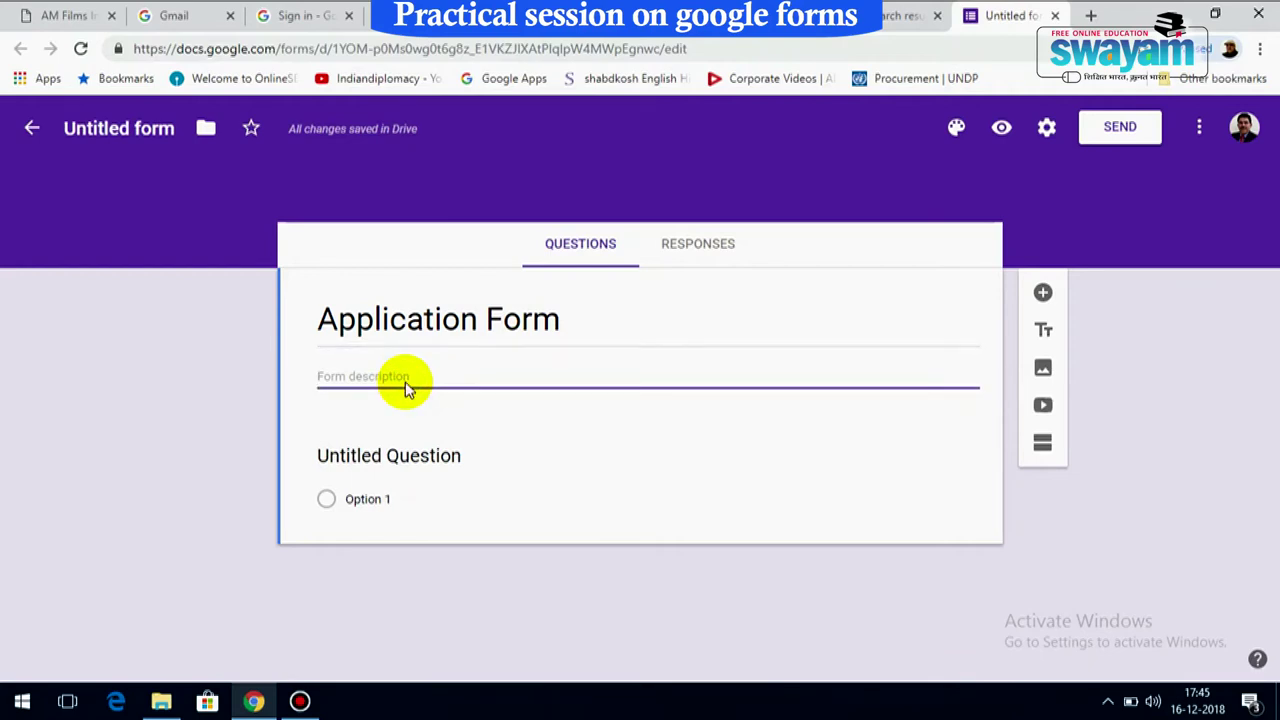
type("It i")
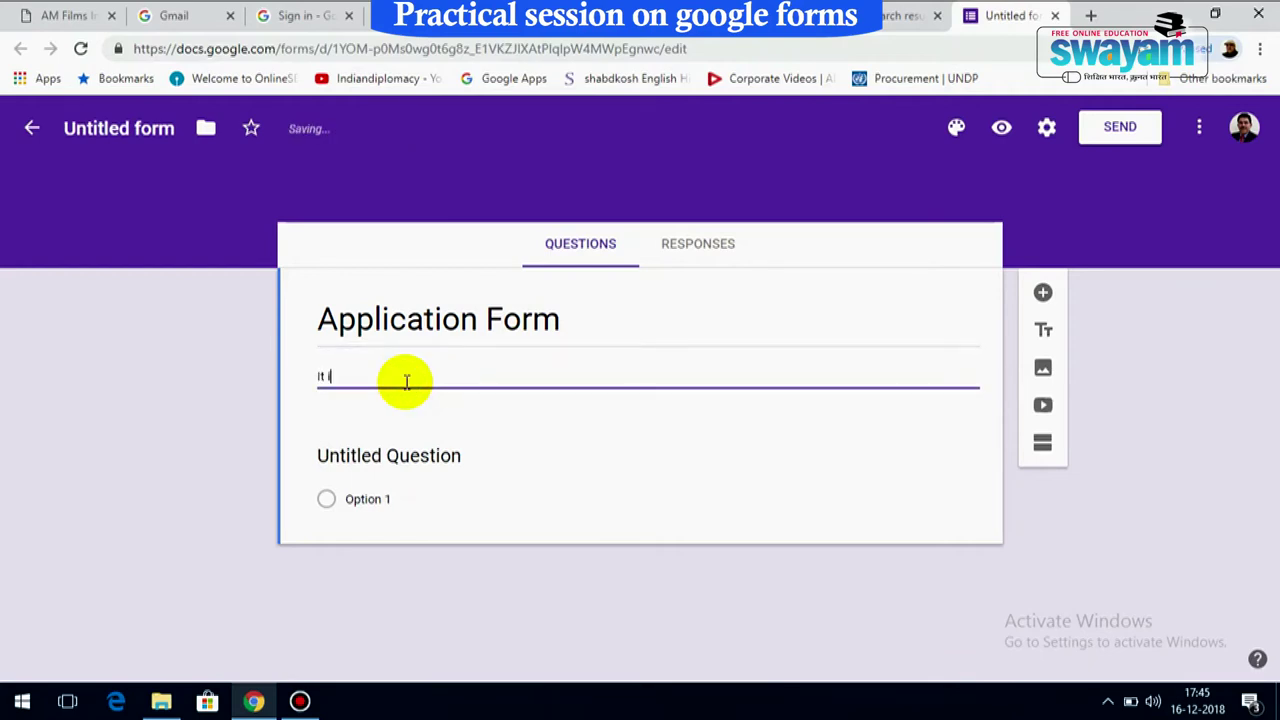
type("s an application for a")
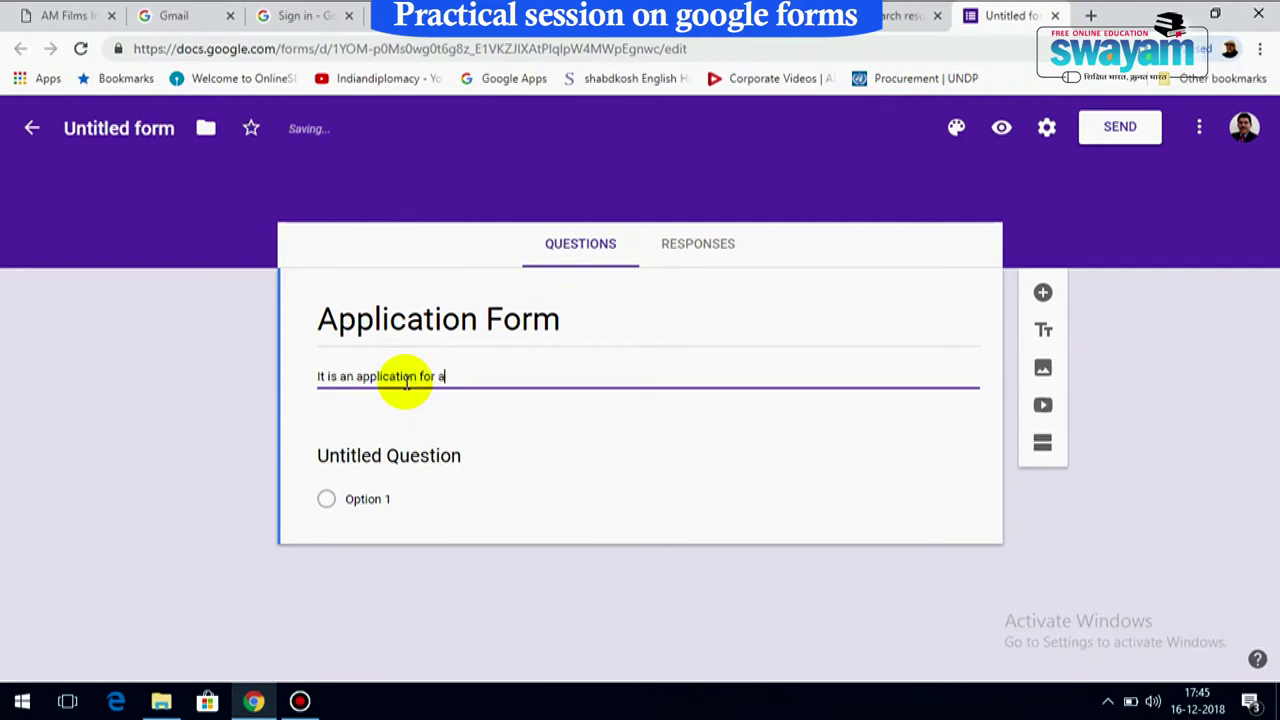
type("dmission")
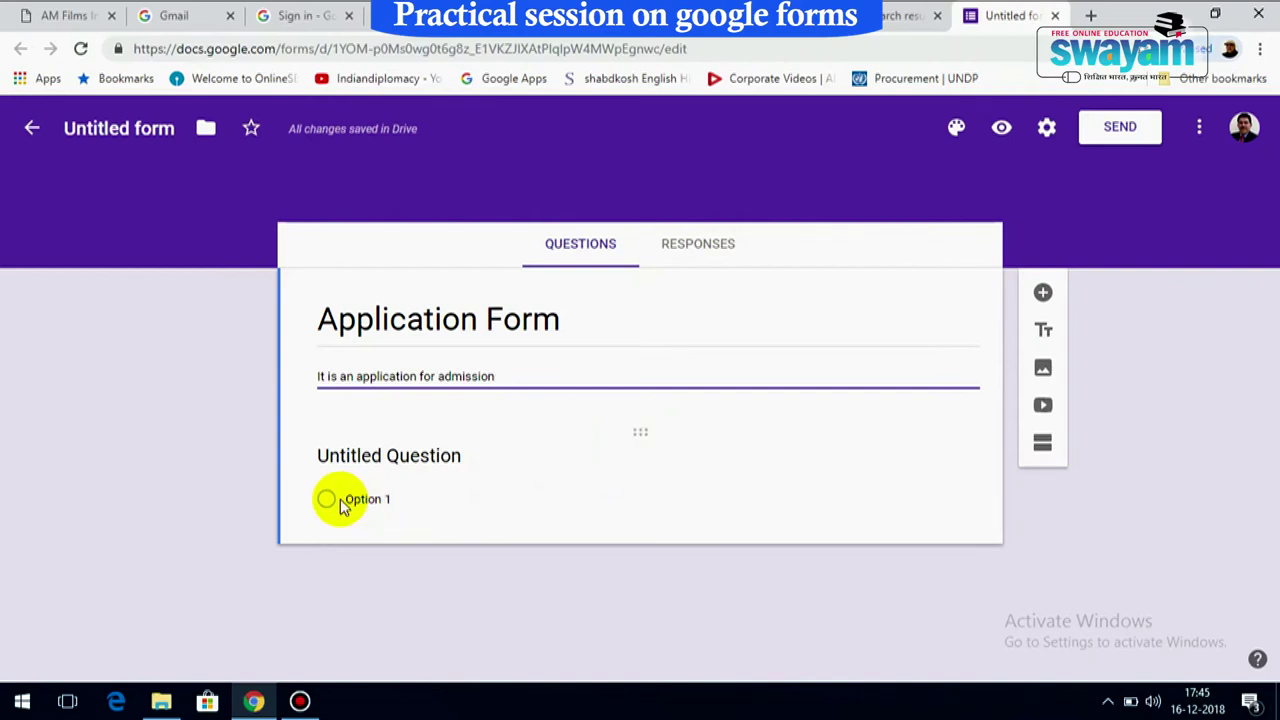
Add a required short-answer question titled 'Name'
left_click(1043, 295)
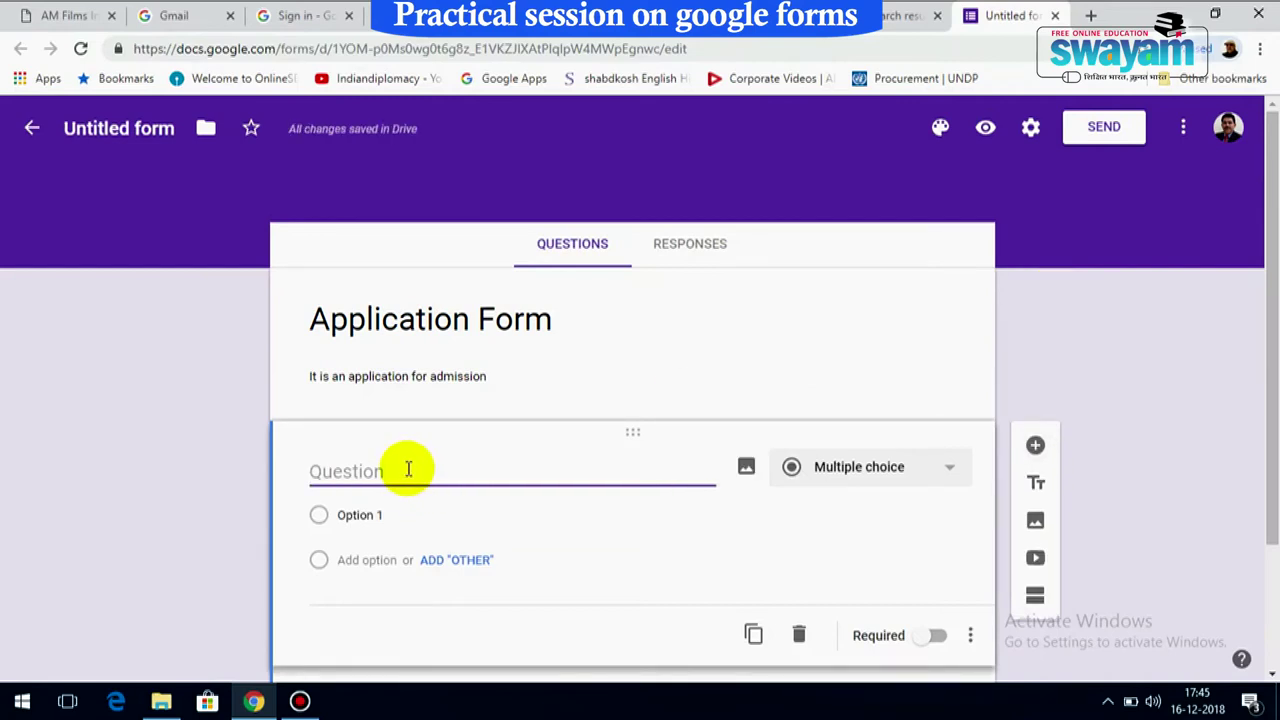
type("Name")
left_click(955, 479)
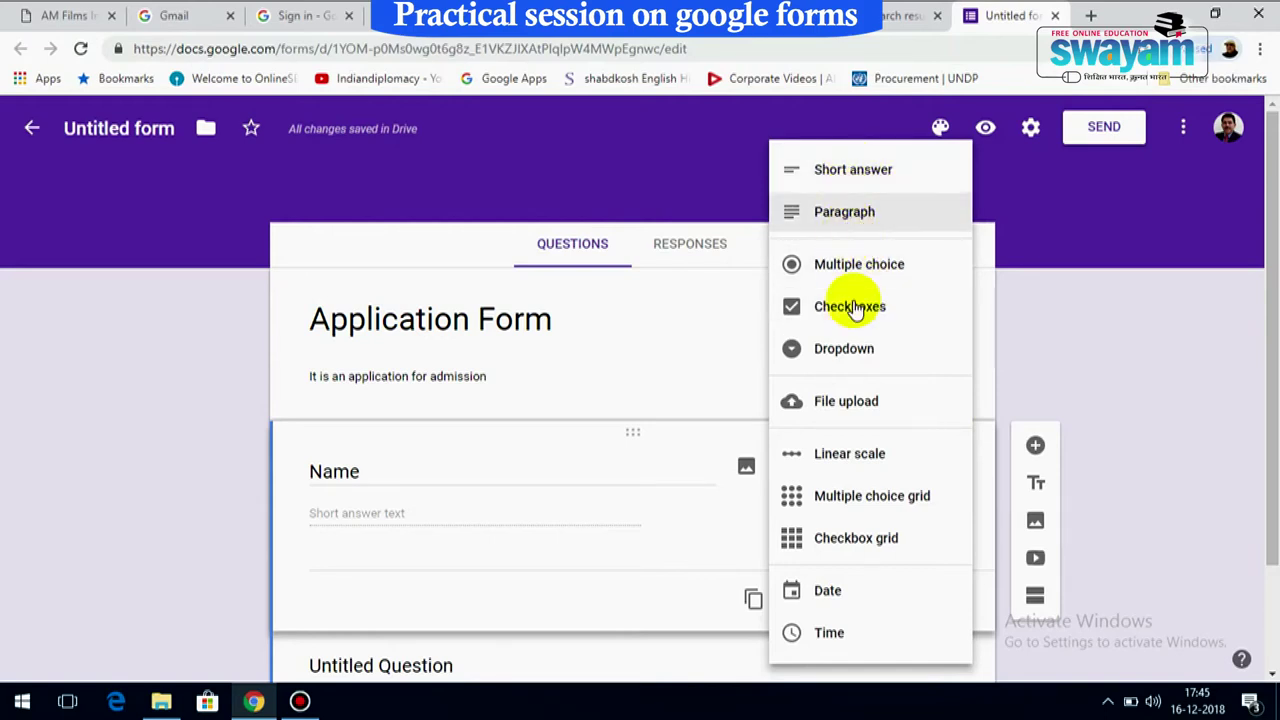
left_click(852, 172)
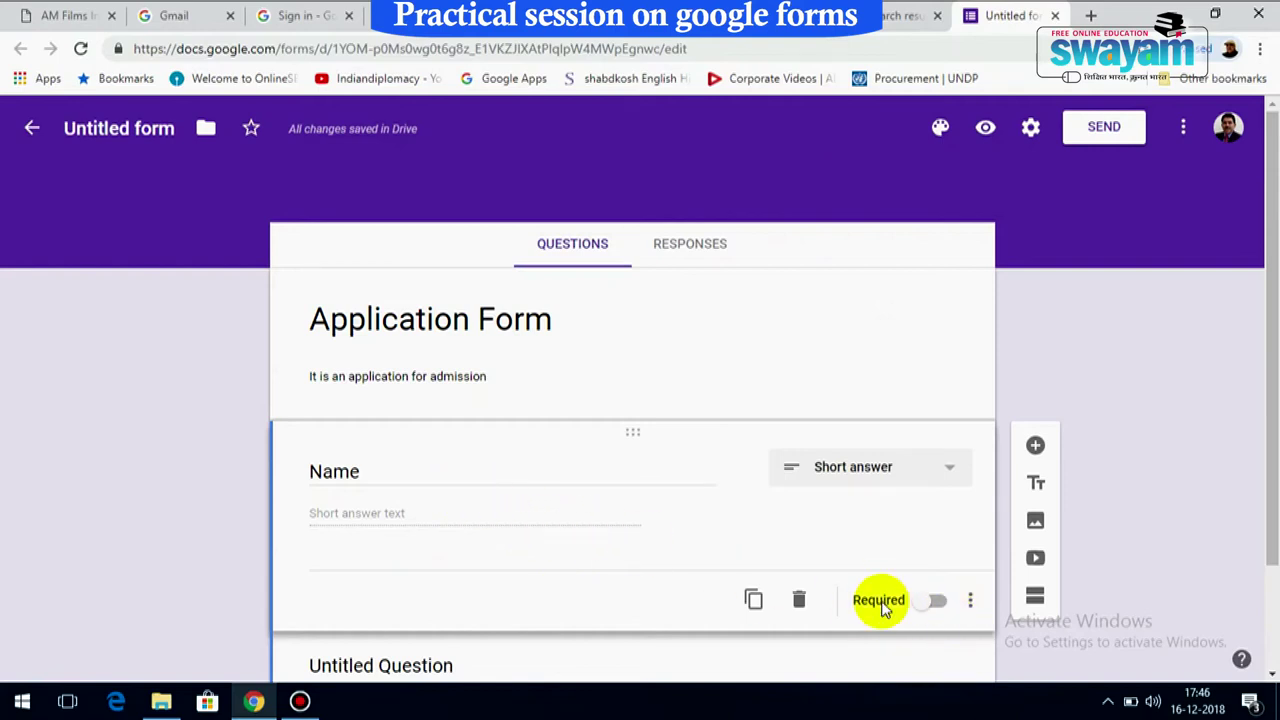
left_click(928, 602)
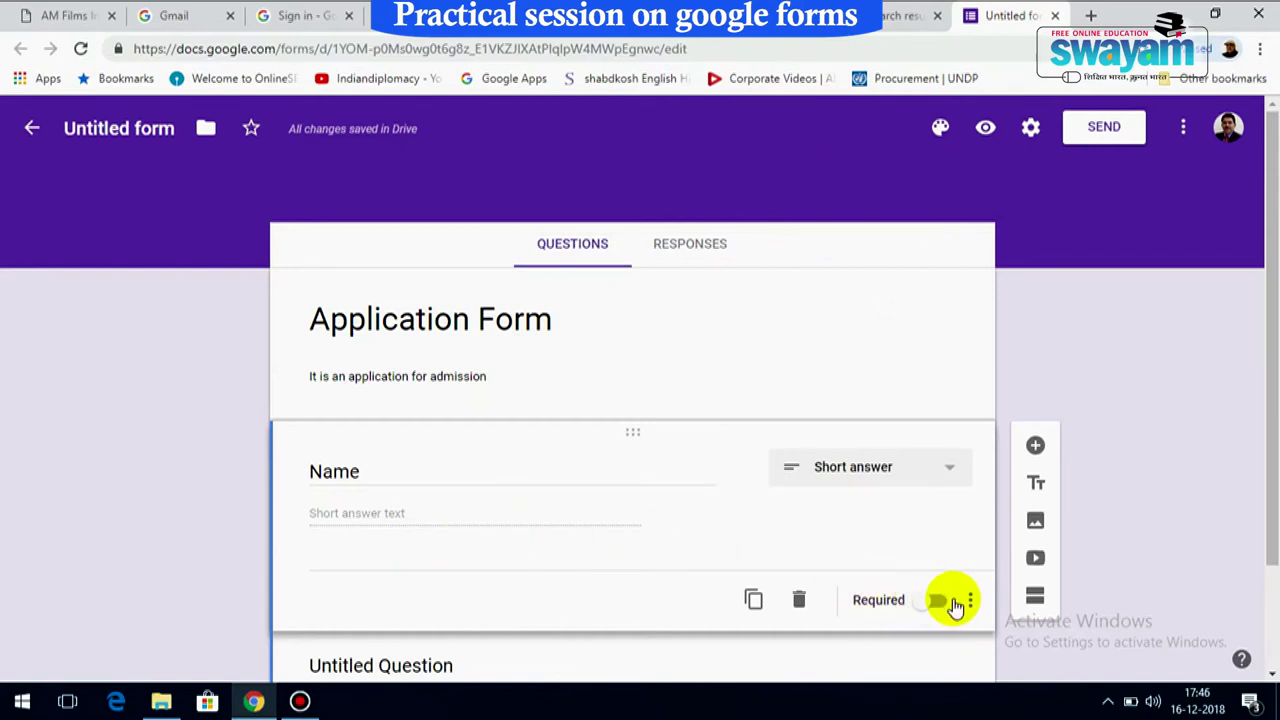
left_click(953, 604)
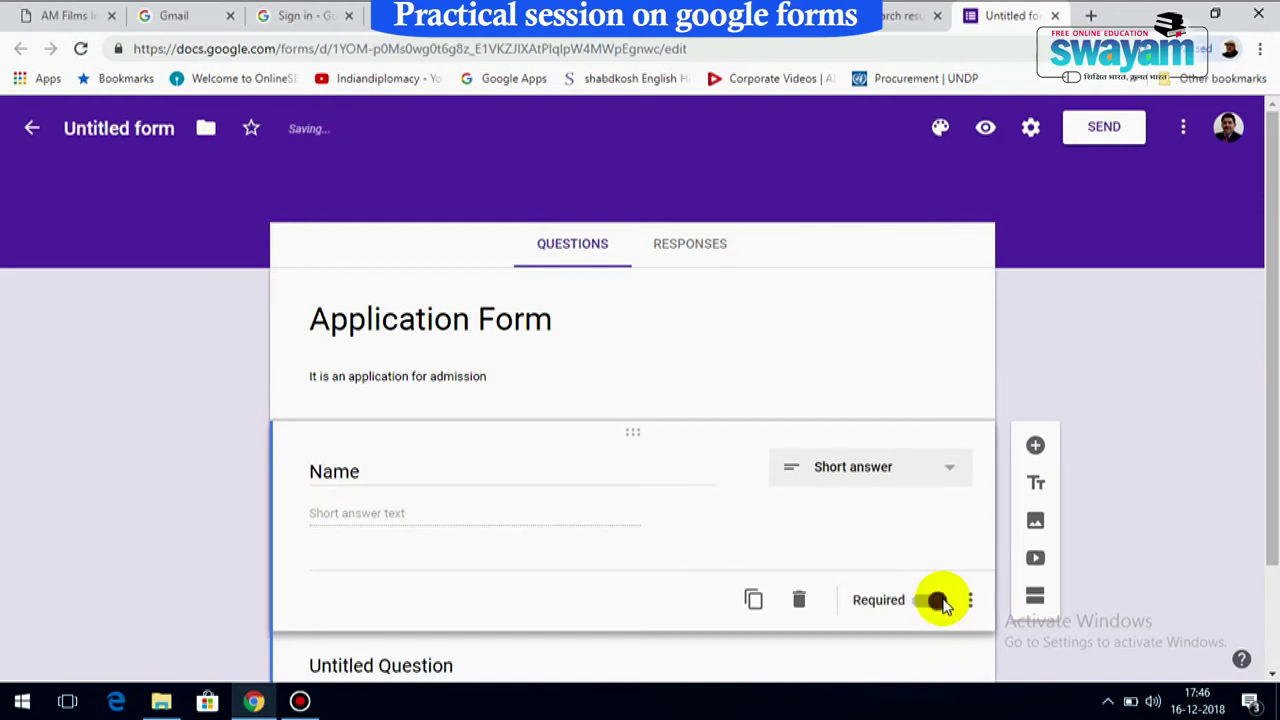
Add a required 'Date of Birth' question with the Date answer type
left_click(1036, 445)
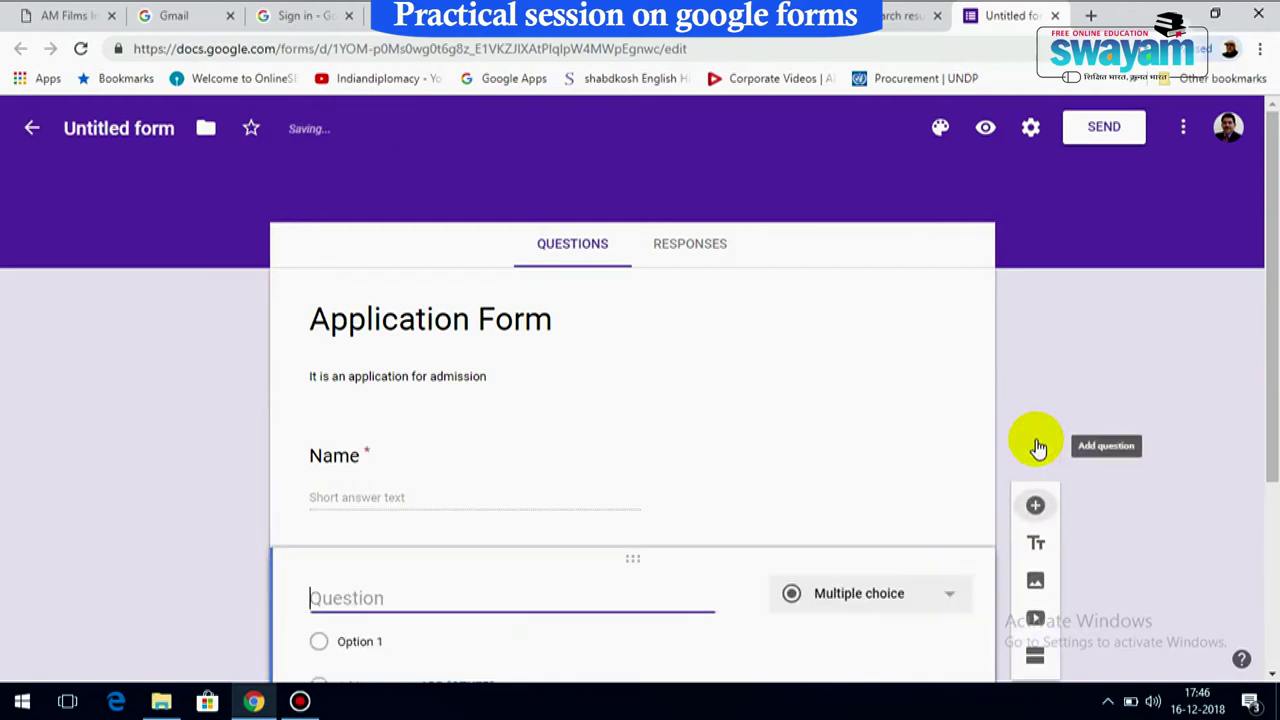
type("Date")
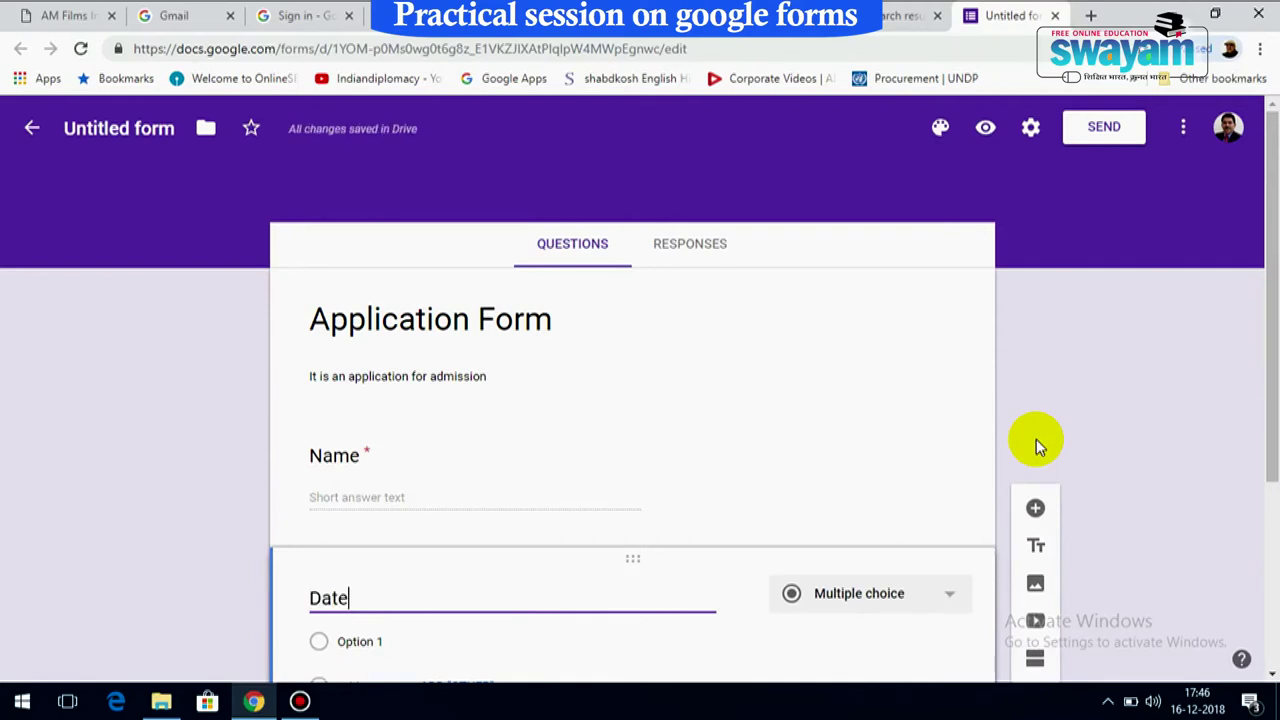
type(" of Birth")
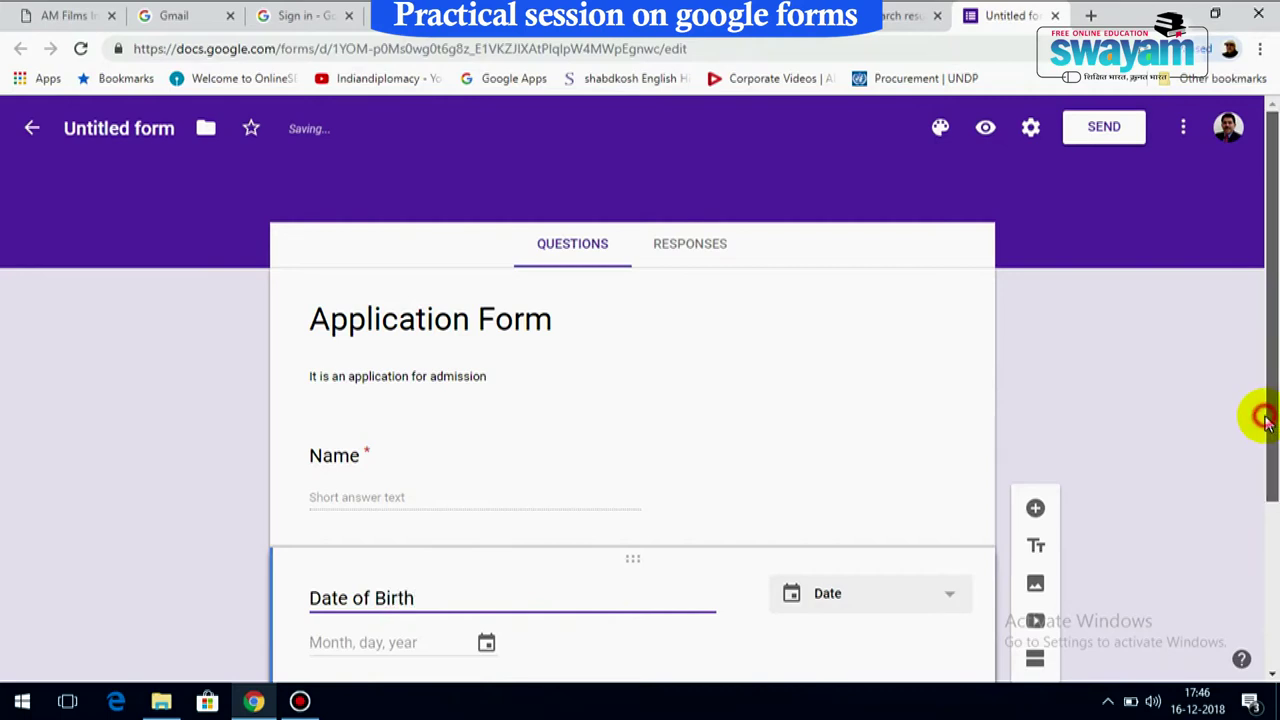
left_click_drag(1262, 417, 1266, 506)
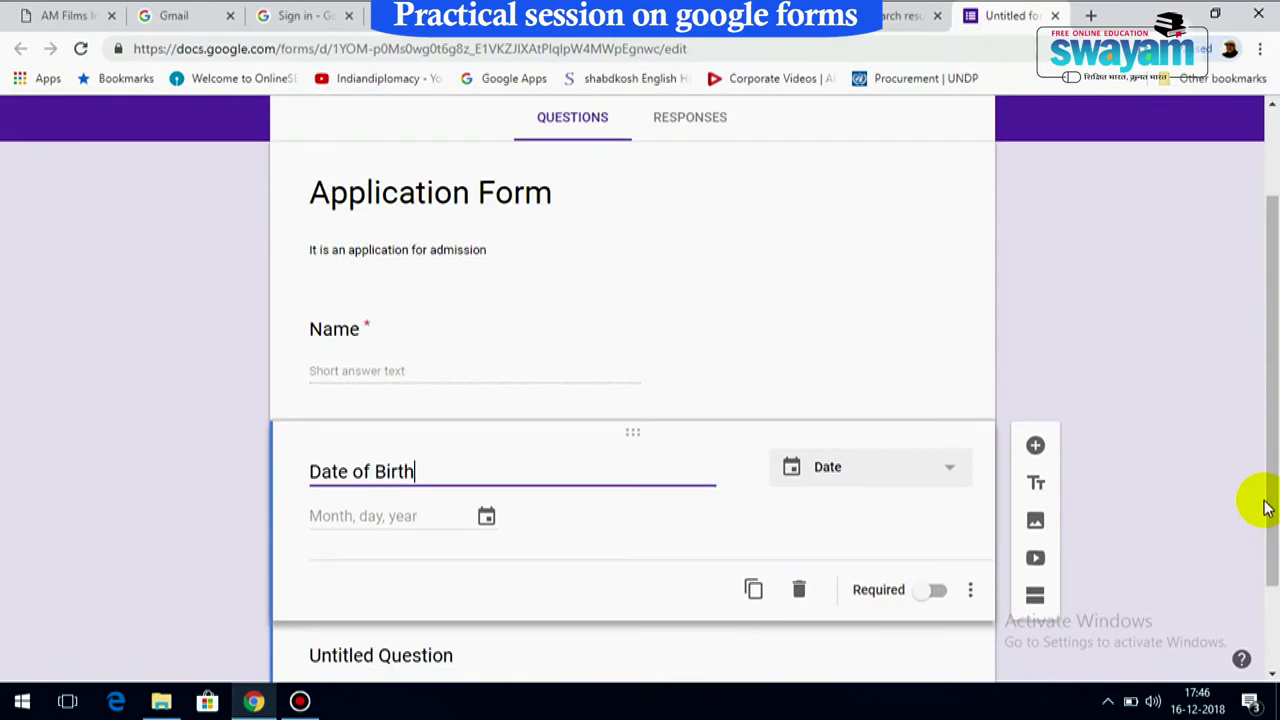
left_click(950, 470)
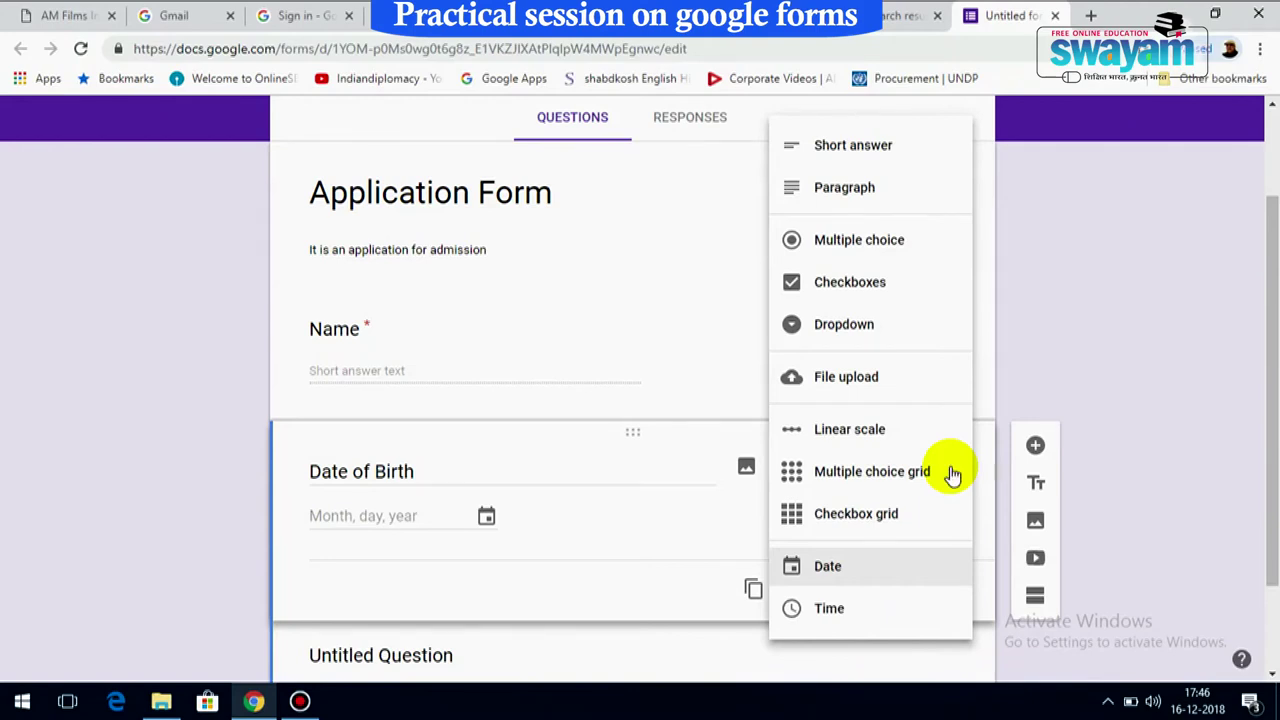
left_click(618, 520)
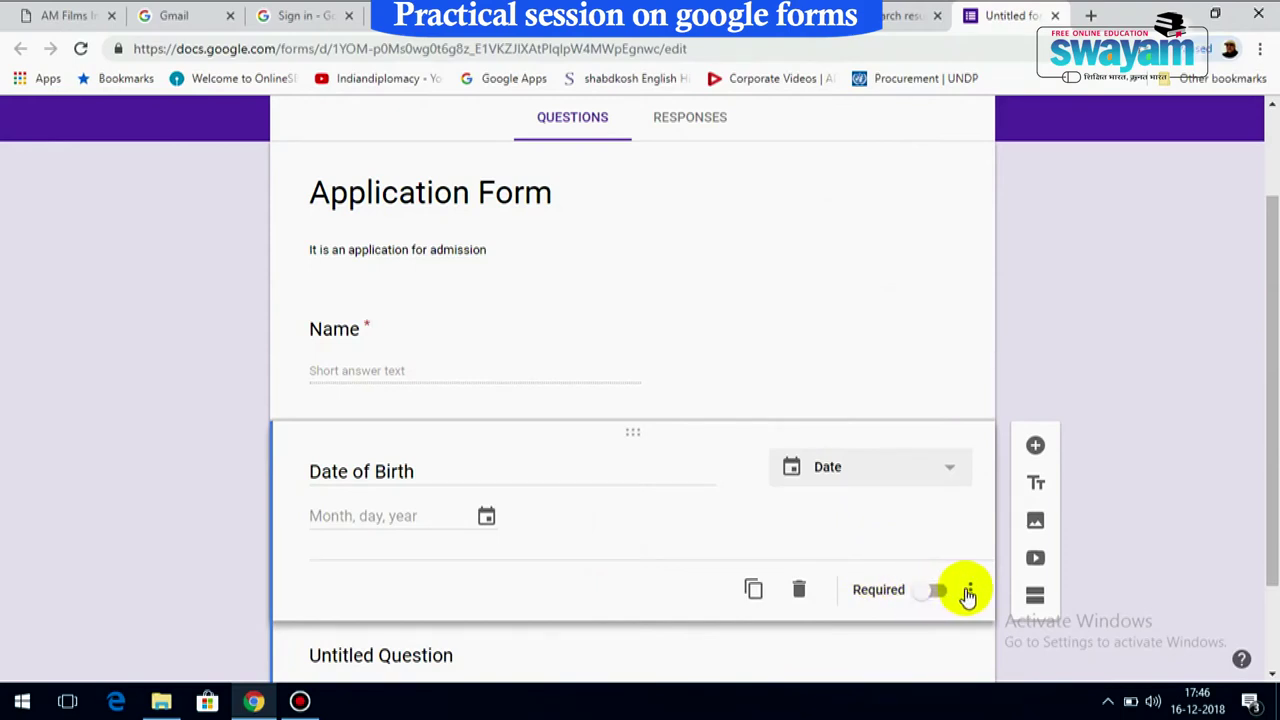
left_click(935, 592)
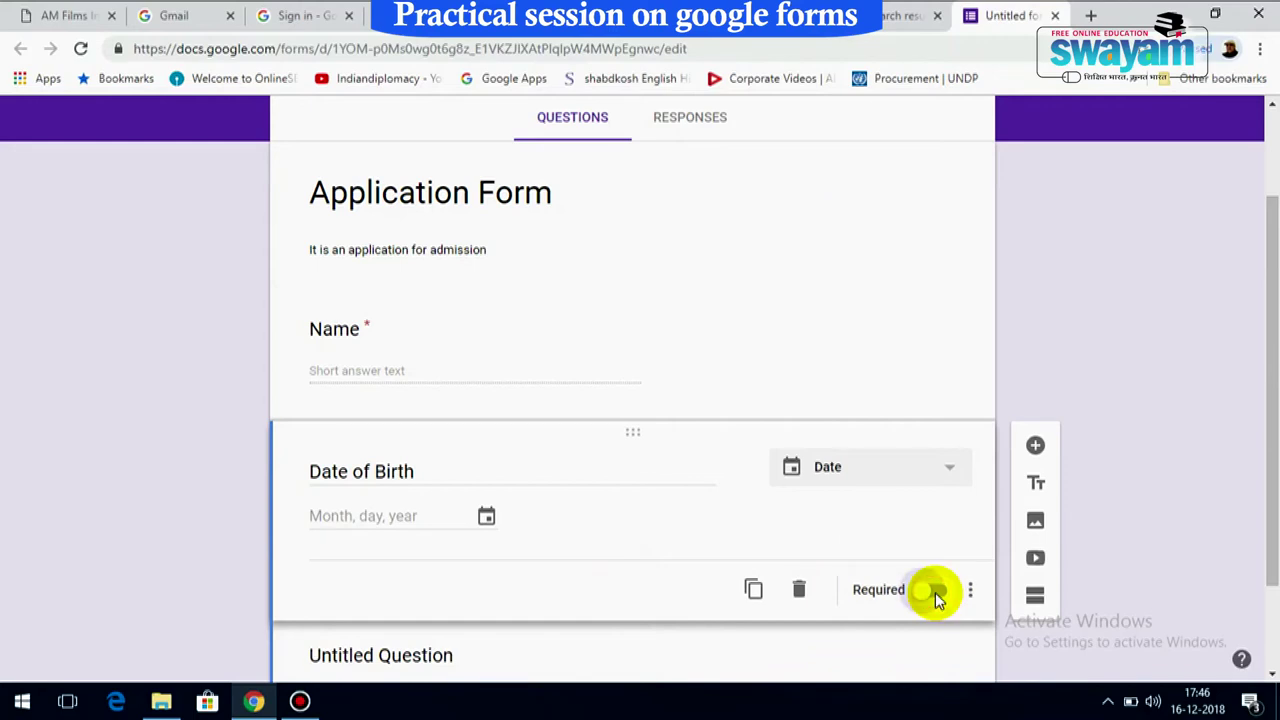
Delete the empty Untitled Question from the form
left_click_drag(1273, 472, 1273, 620)
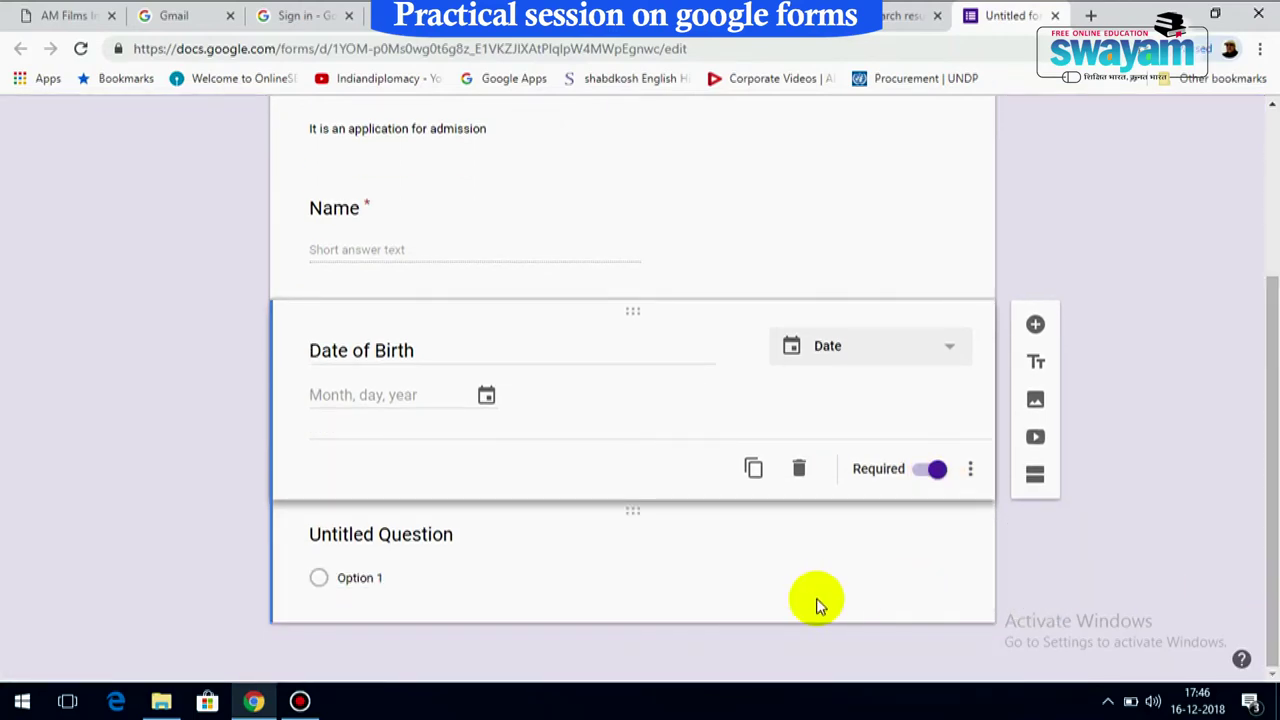
left_click(391, 537)
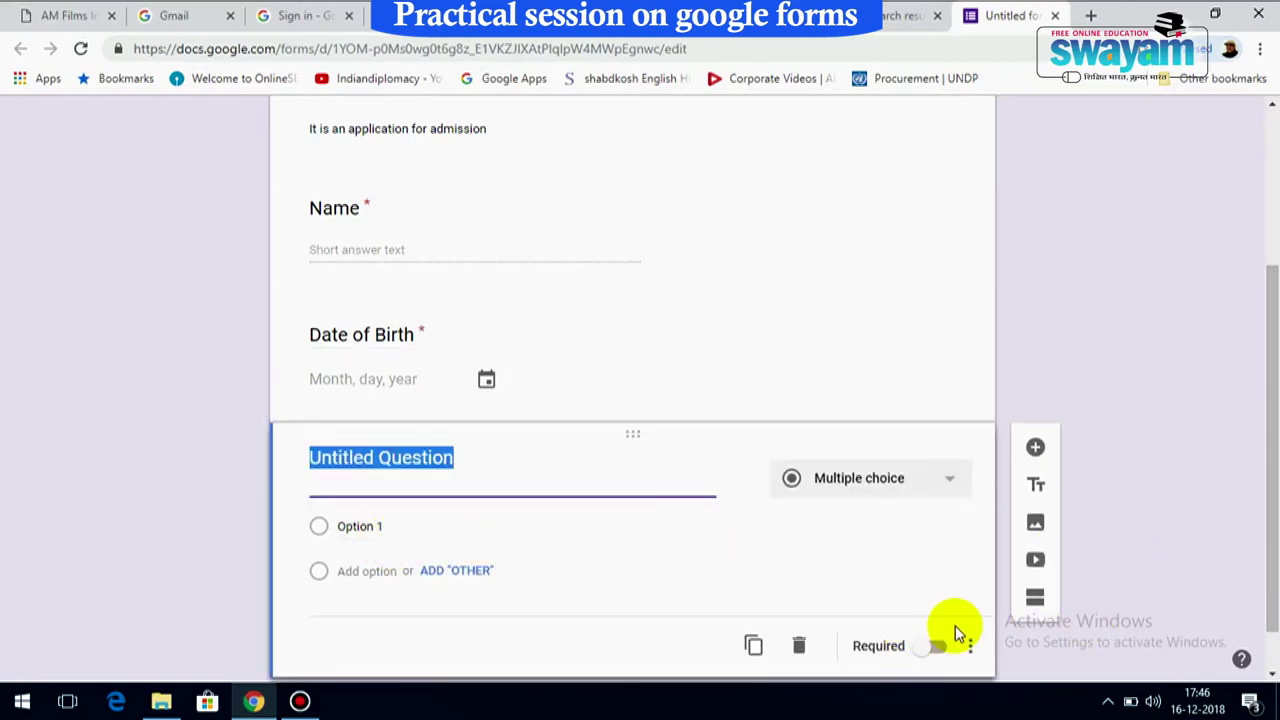
left_click(798, 650)
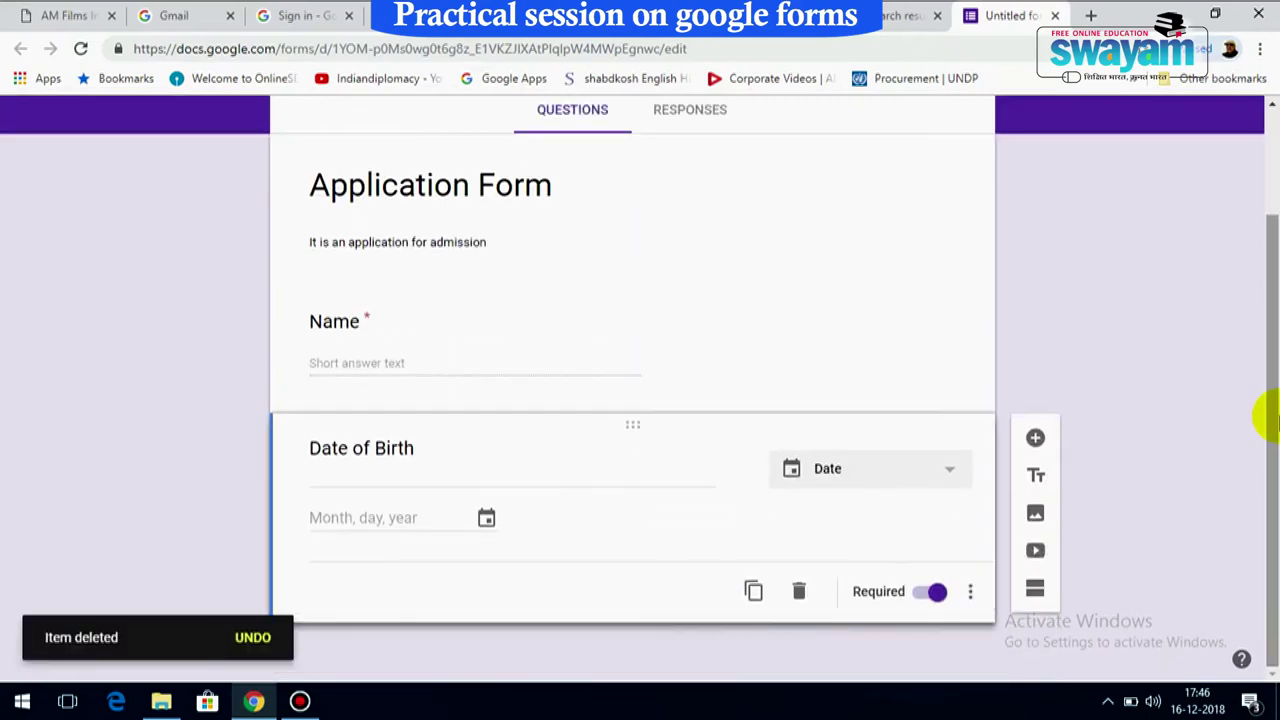
left_click_drag(1272, 445, 1260, 508)
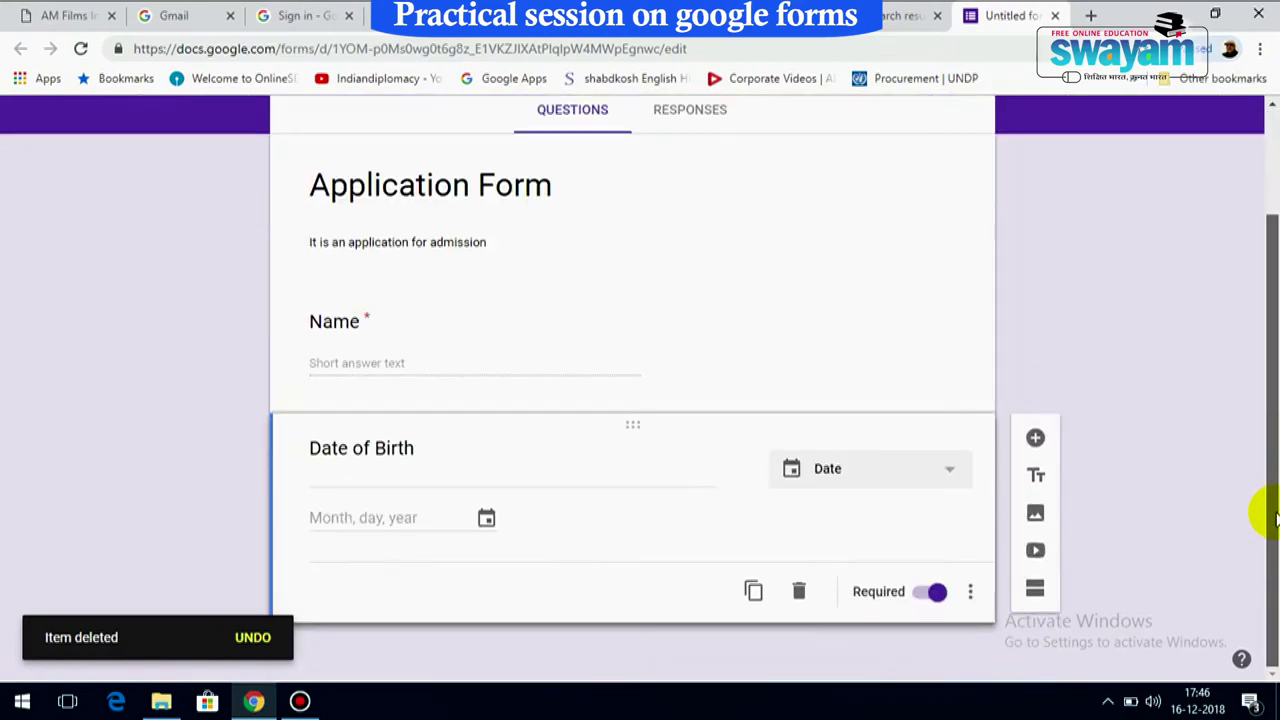
Change the form's theme colour to orange
scroll(1265, 338, "up", 2)
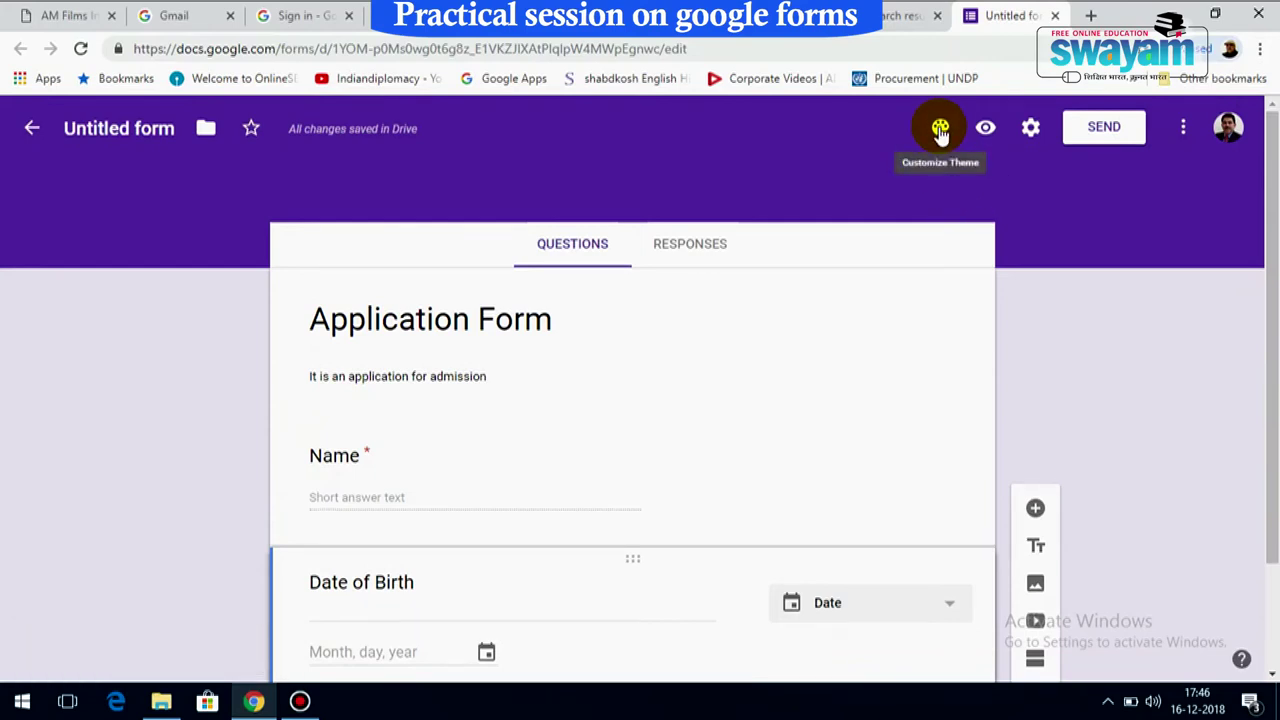
left_click(940, 130)
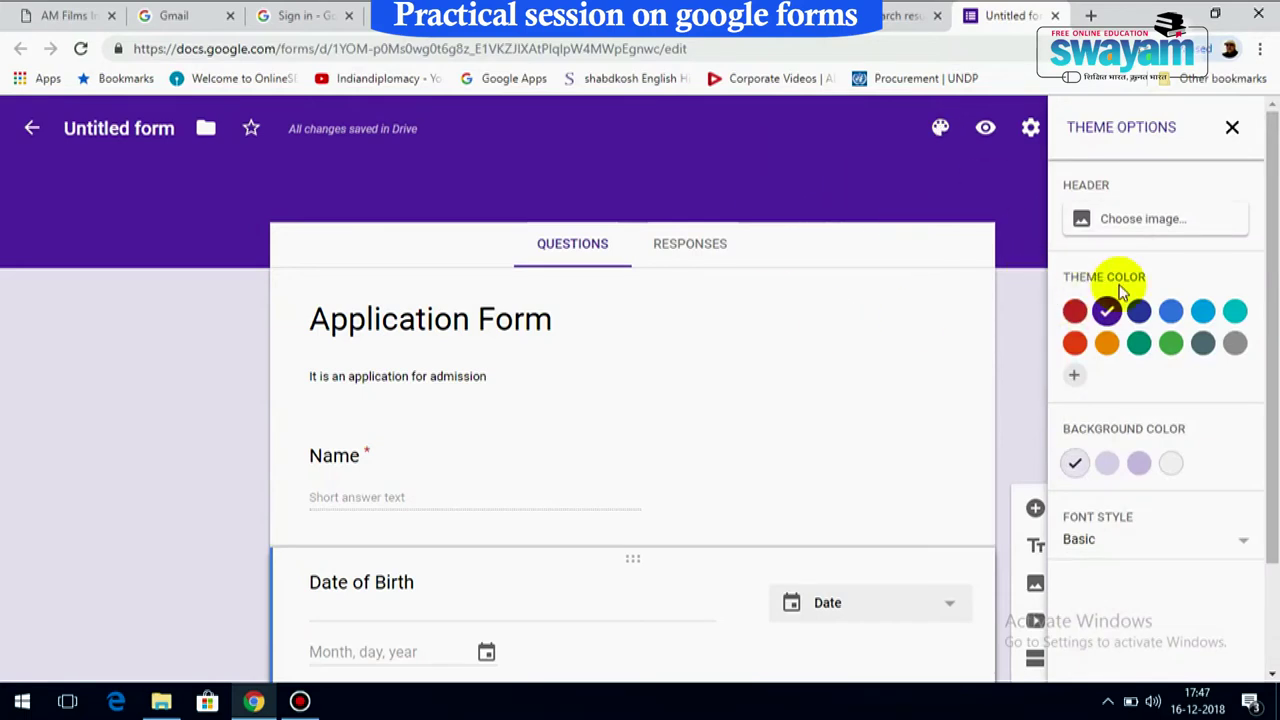
left_click(1139, 312)
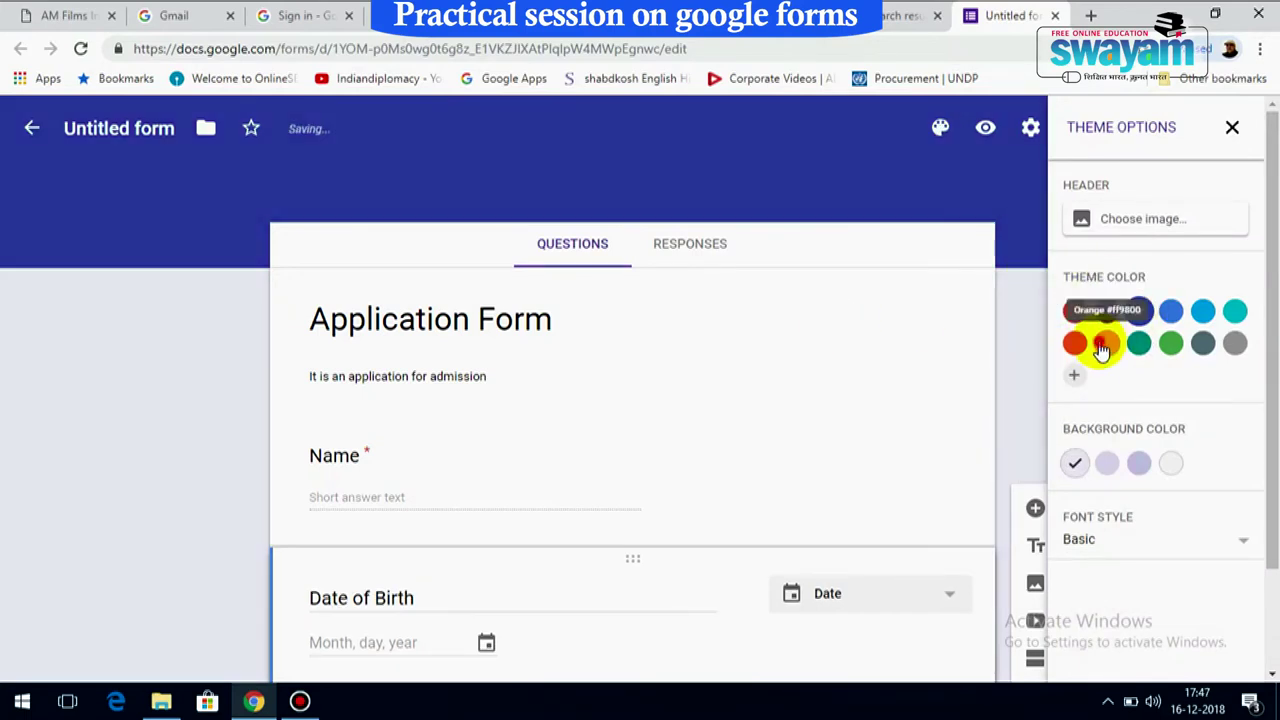
left_click(1104, 345)
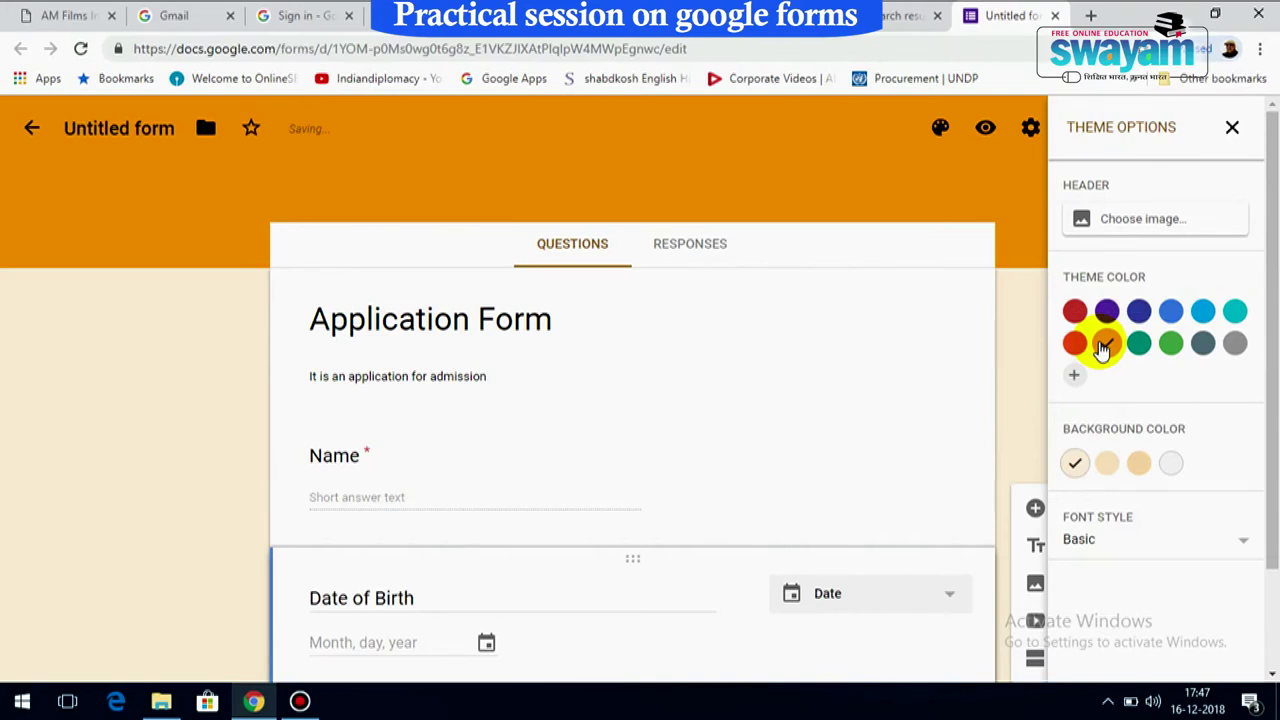
Check the form settings without changes, then preview the form as respondents see it
left_click(1031, 132)
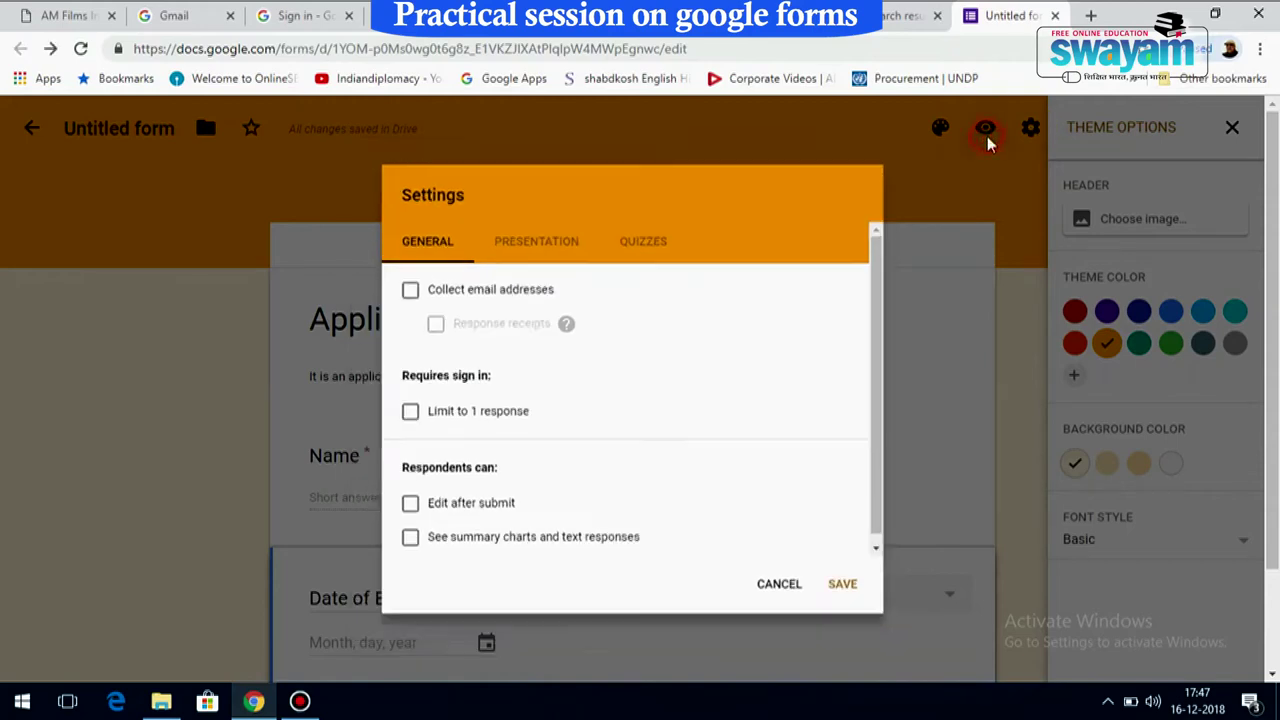
left_click(987, 136)
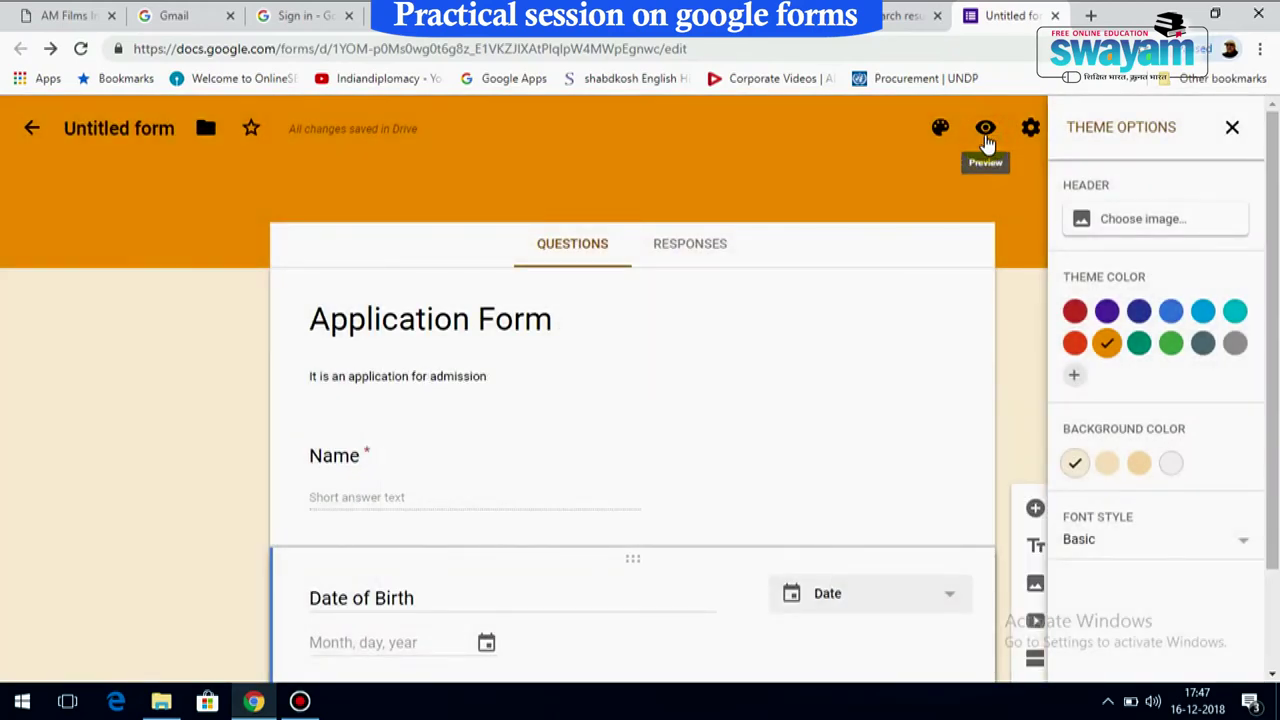
left_click(985, 136)
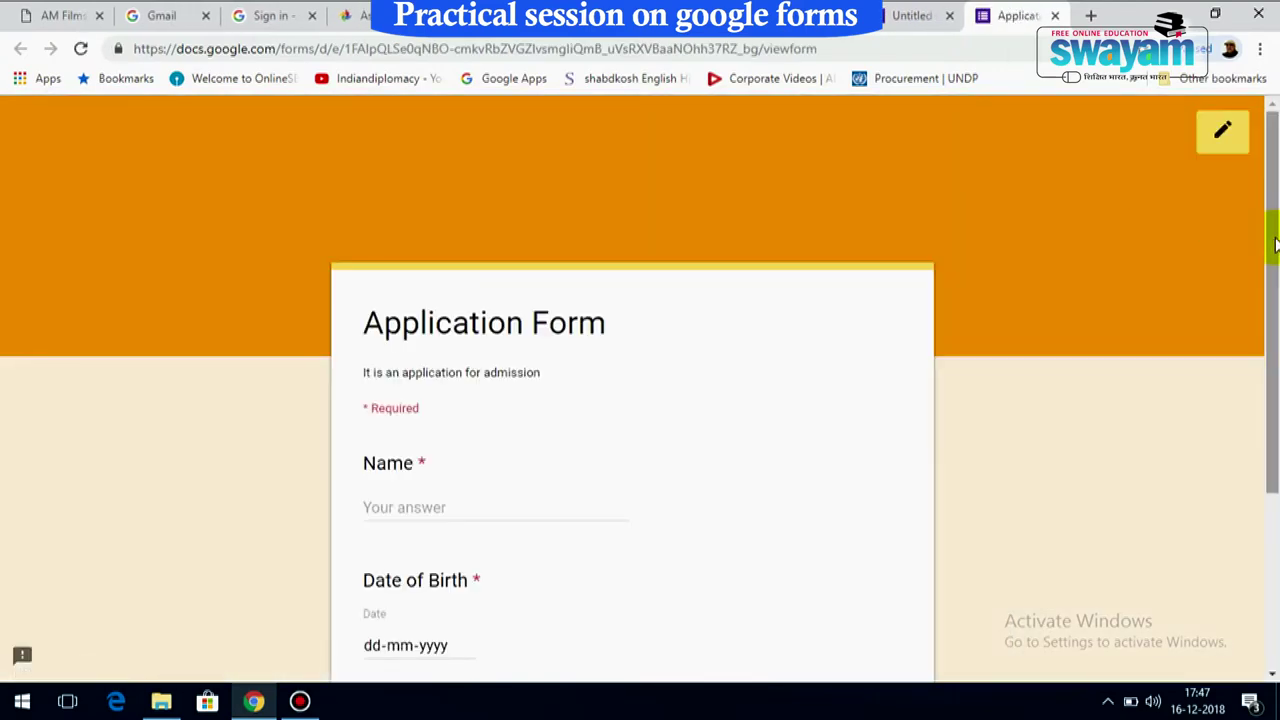
Submit the empty preview to confirm Name and Date of Birth show required-question errors
left_click_drag(1270, 240, 1256, 525)
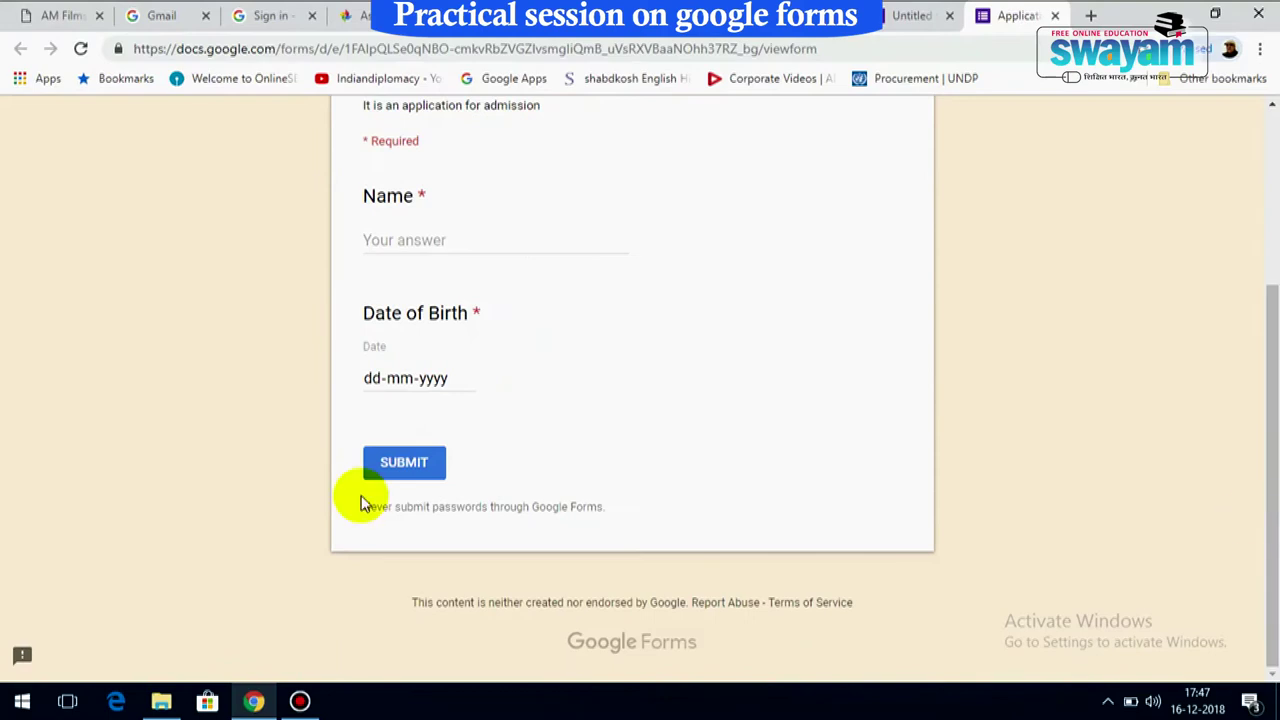
left_click(404, 462)
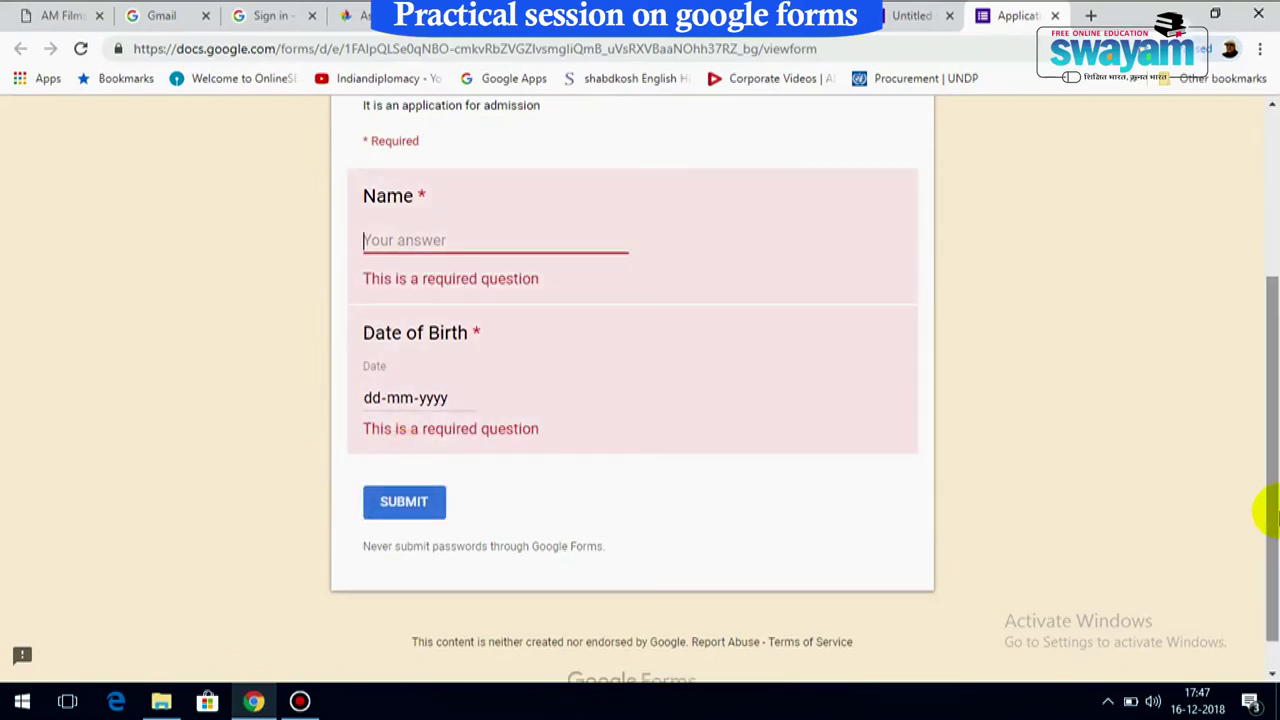
left_click_drag(1271, 529, 1266, 150)
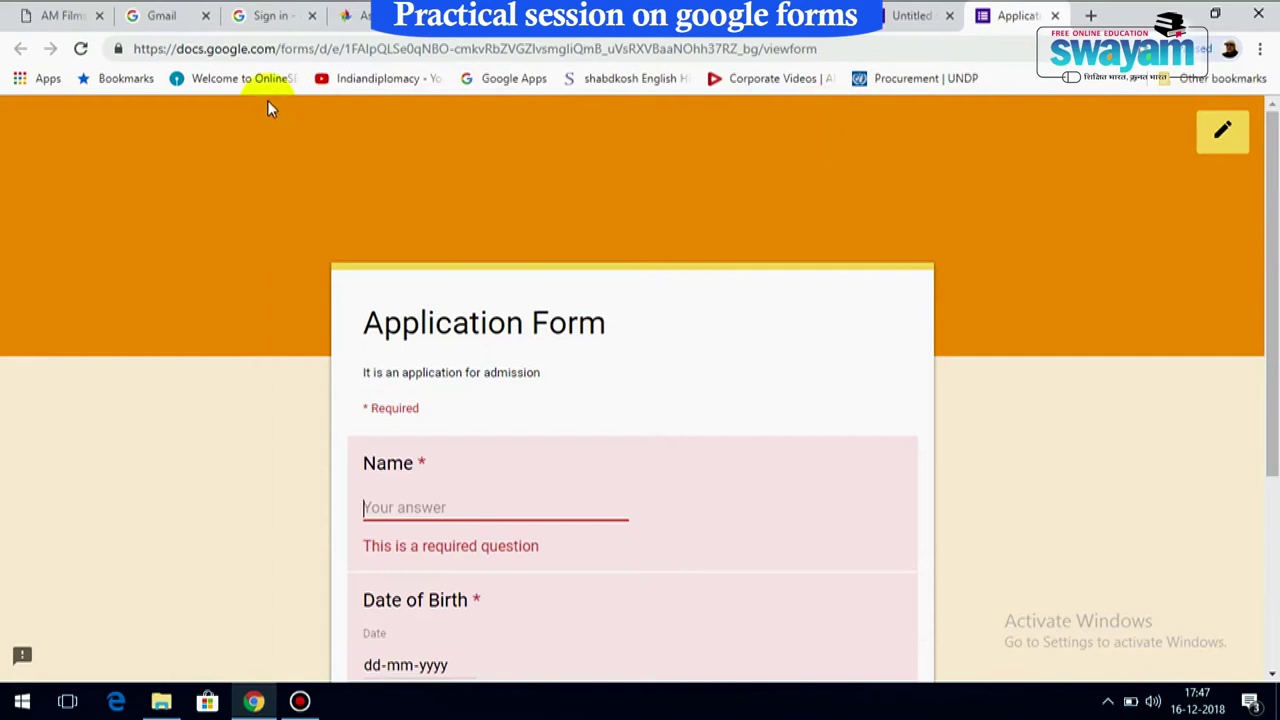
Return to the form editor and view the Responses section showing 0 responses
left_click(905, 17)
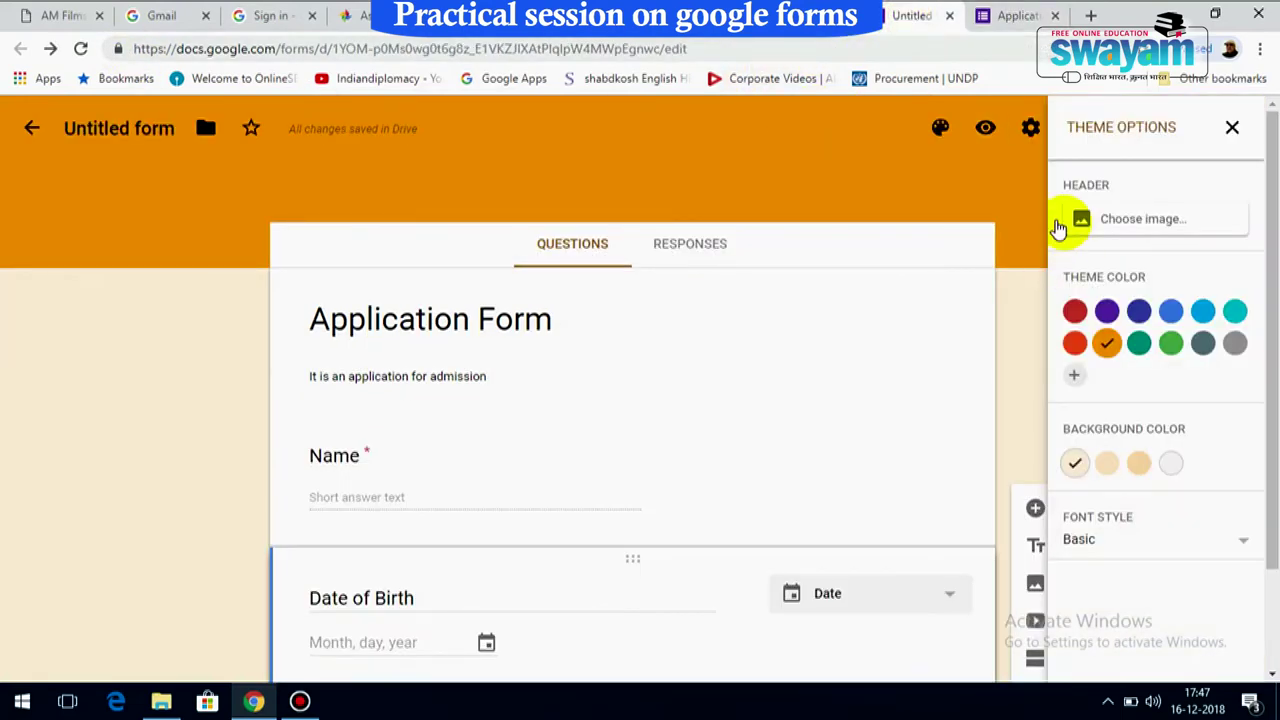
left_click_drag(1272, 228, 1258, 177)
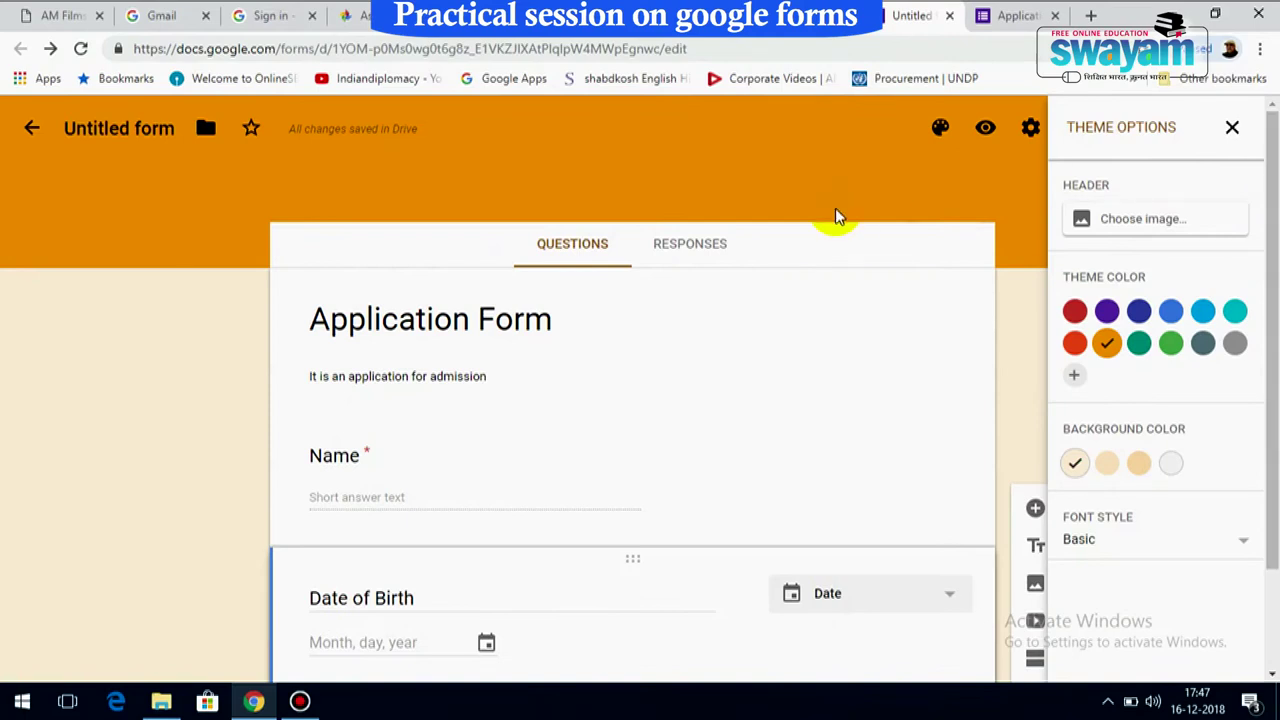
left_click(676, 252)
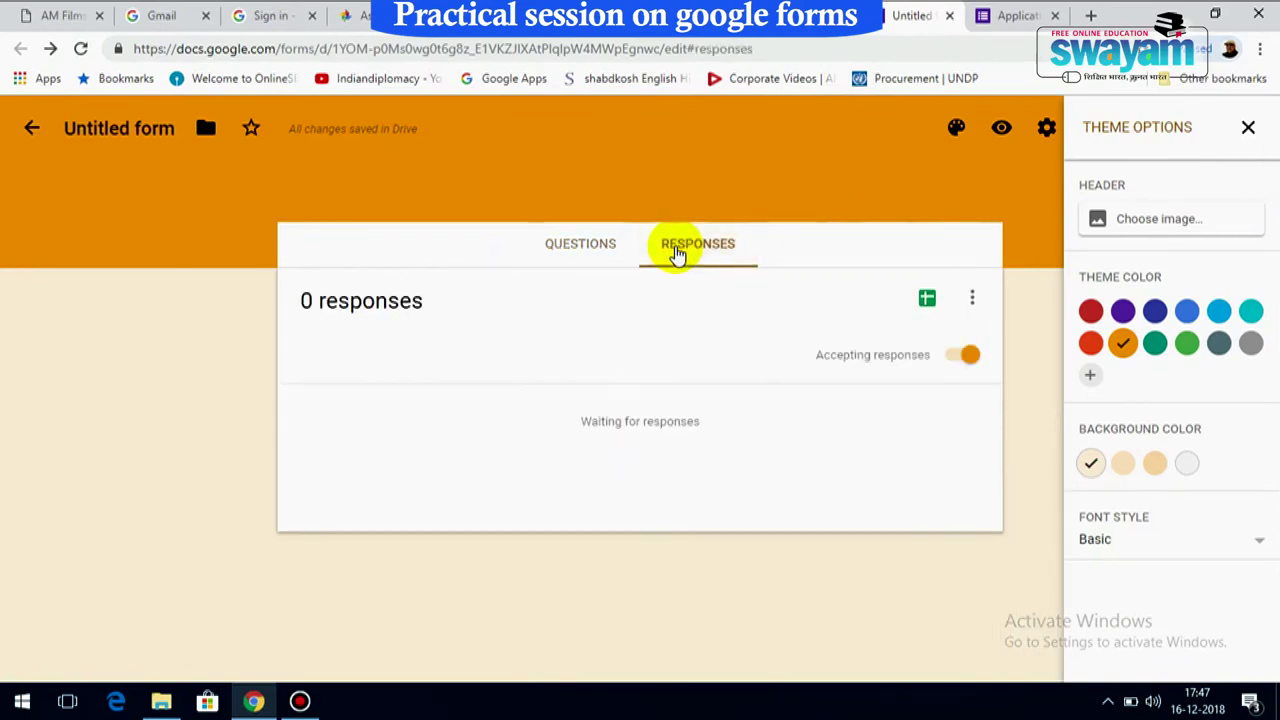
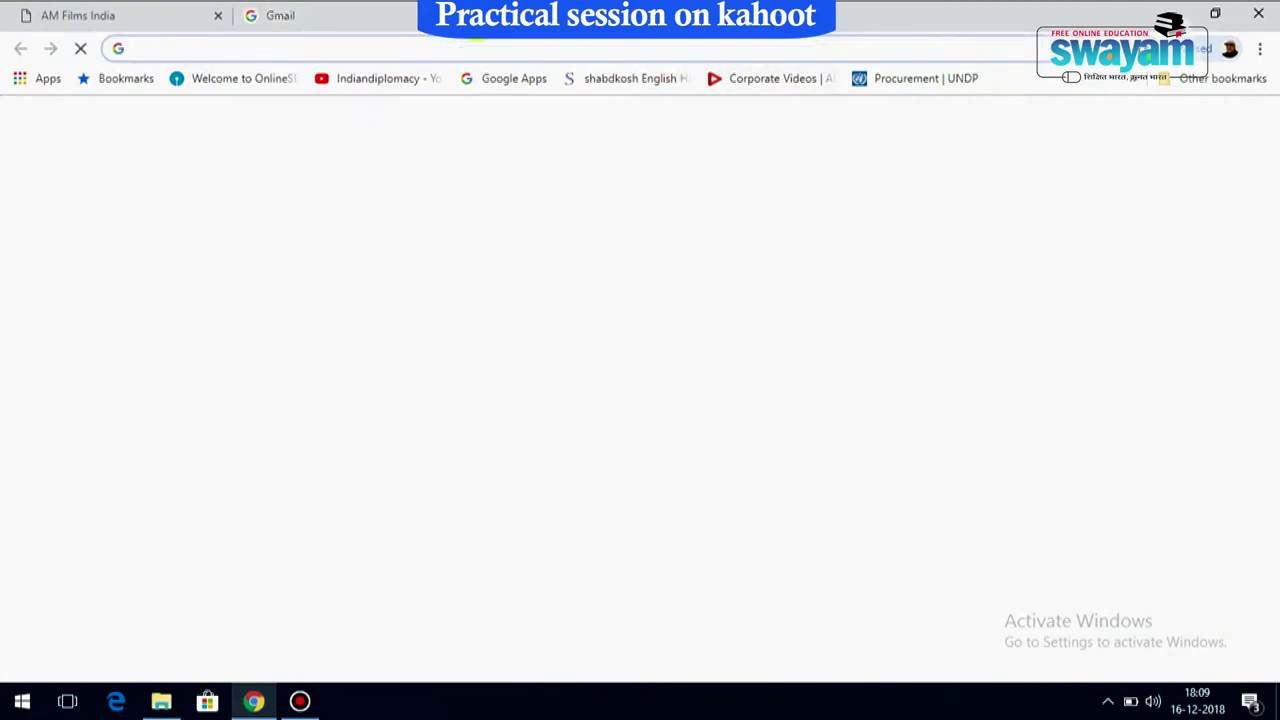
Search Google for 'kahoot' and open the official Kahoot! learning games site
type("g")
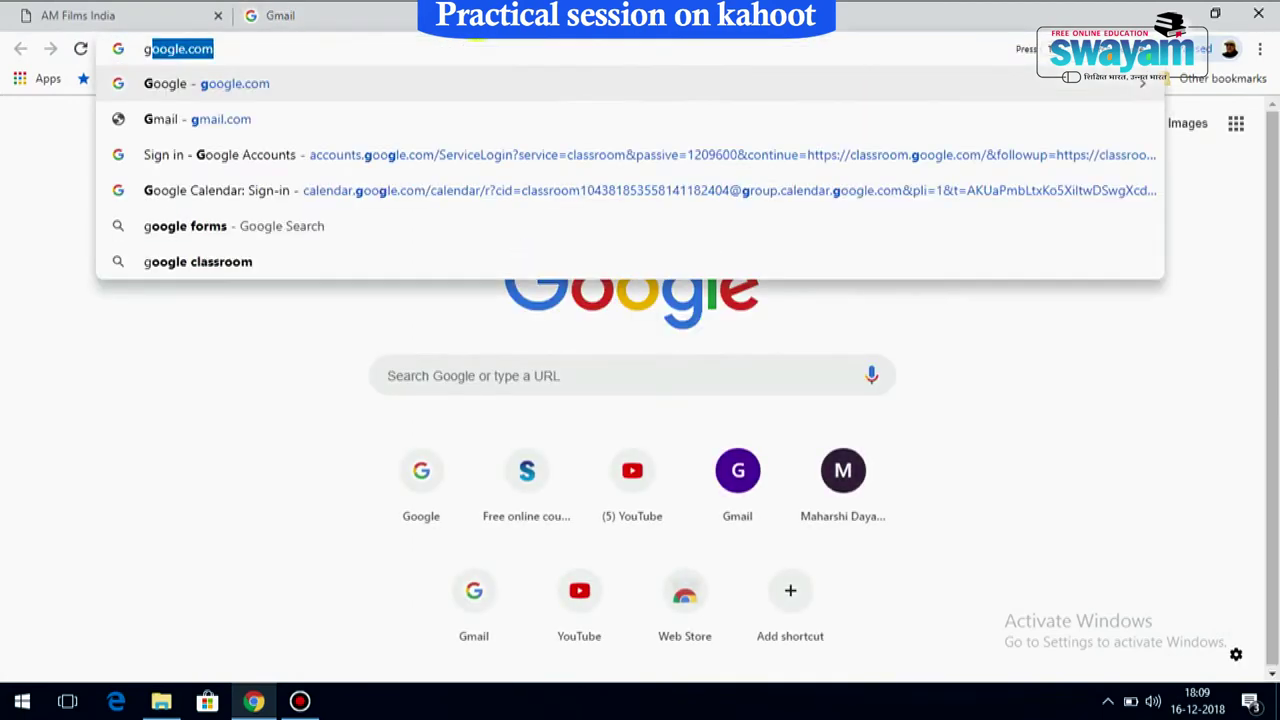
key("Return")
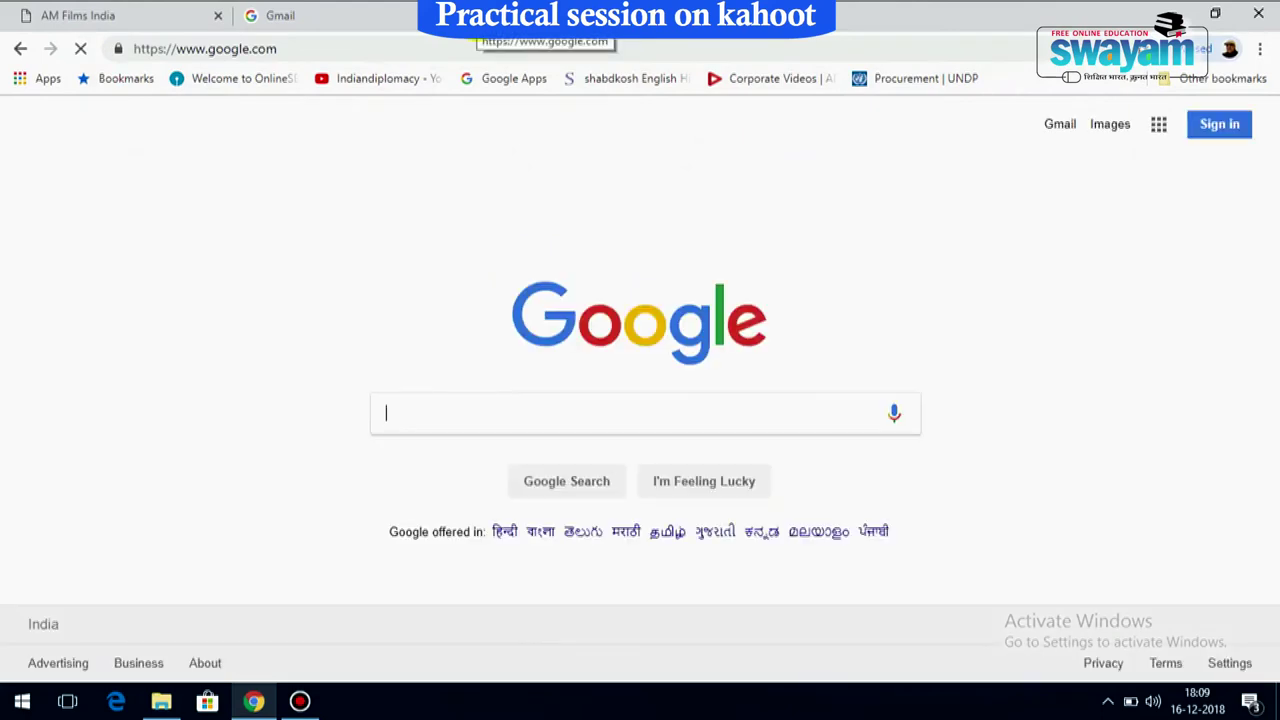
type("kahoot")
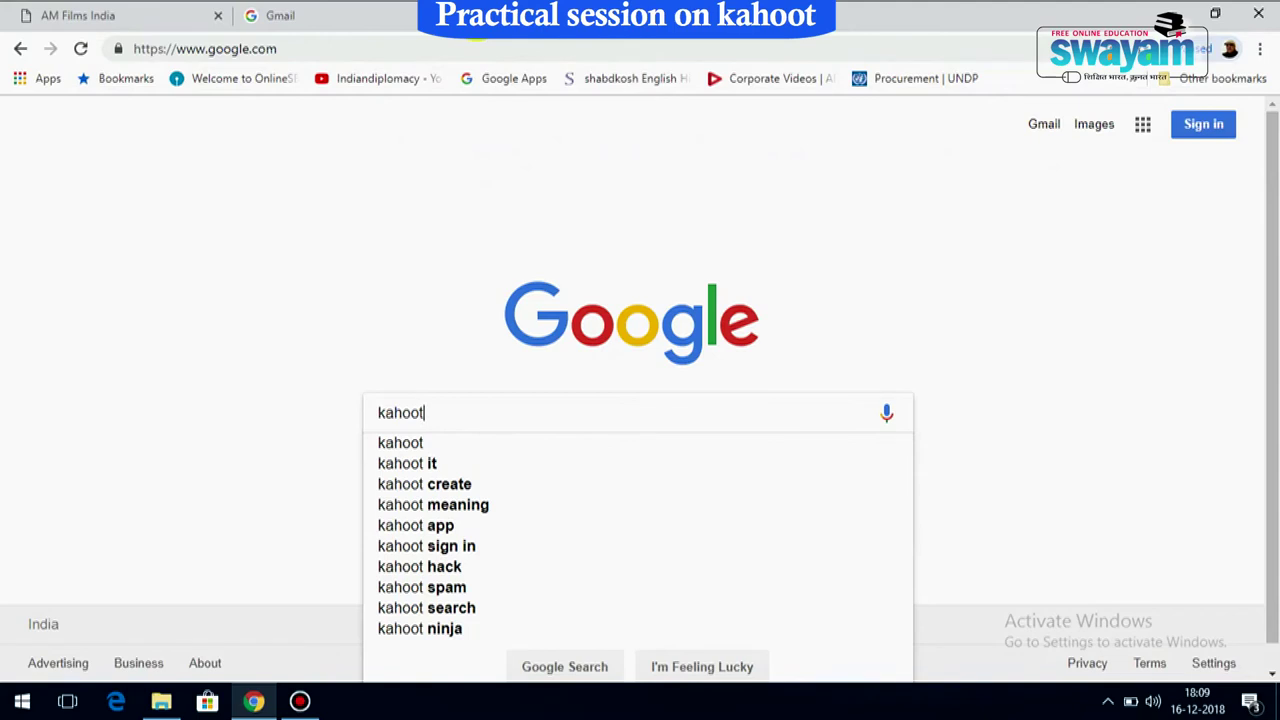
key("Return")
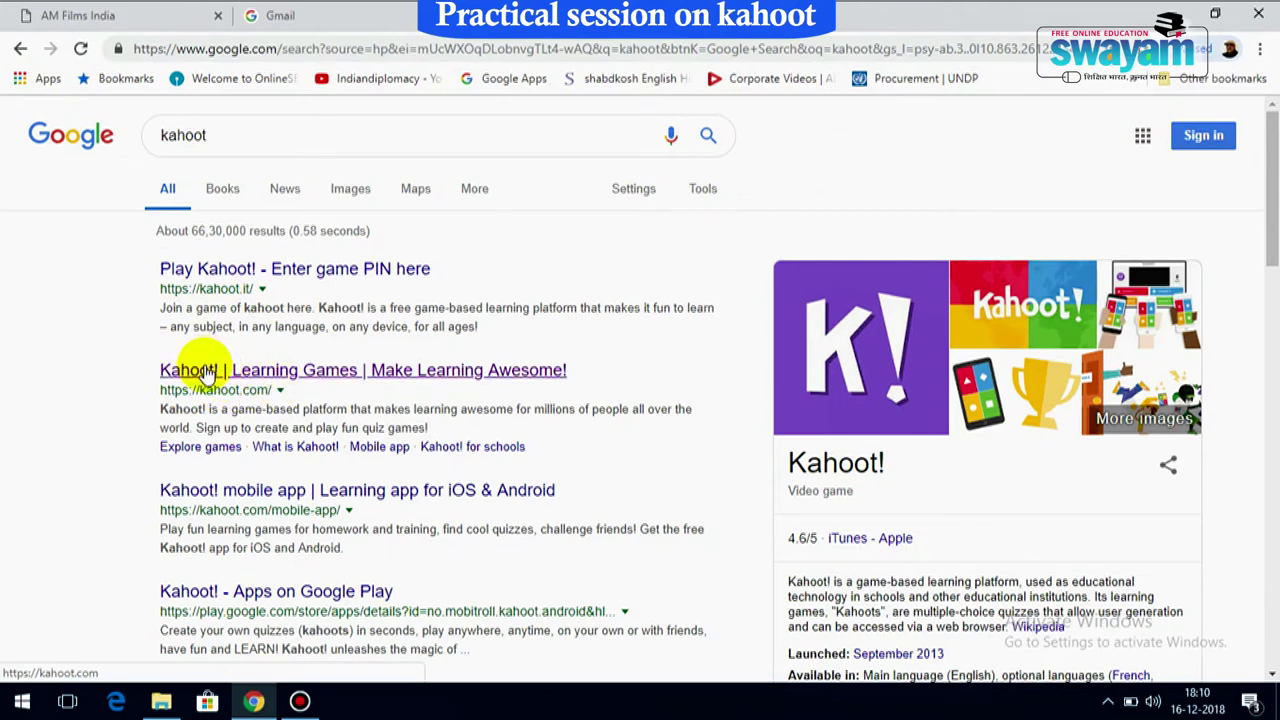
left_click(207, 372)
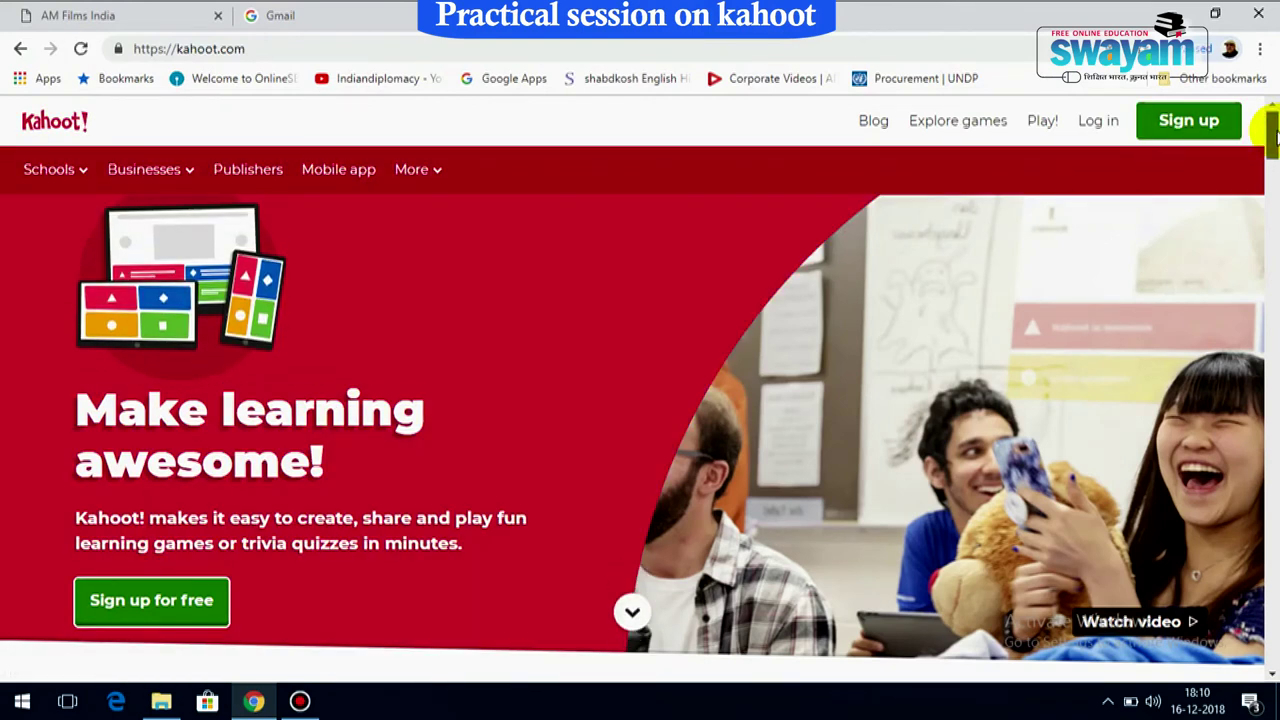
Browse the kahoot.com home page's top menus and scroll through its sections
mouse_move(1273, 137)
left_mouse_down()
mouse_move(1273, 177)
mouse_move(1274, 147)
left_mouse_up()
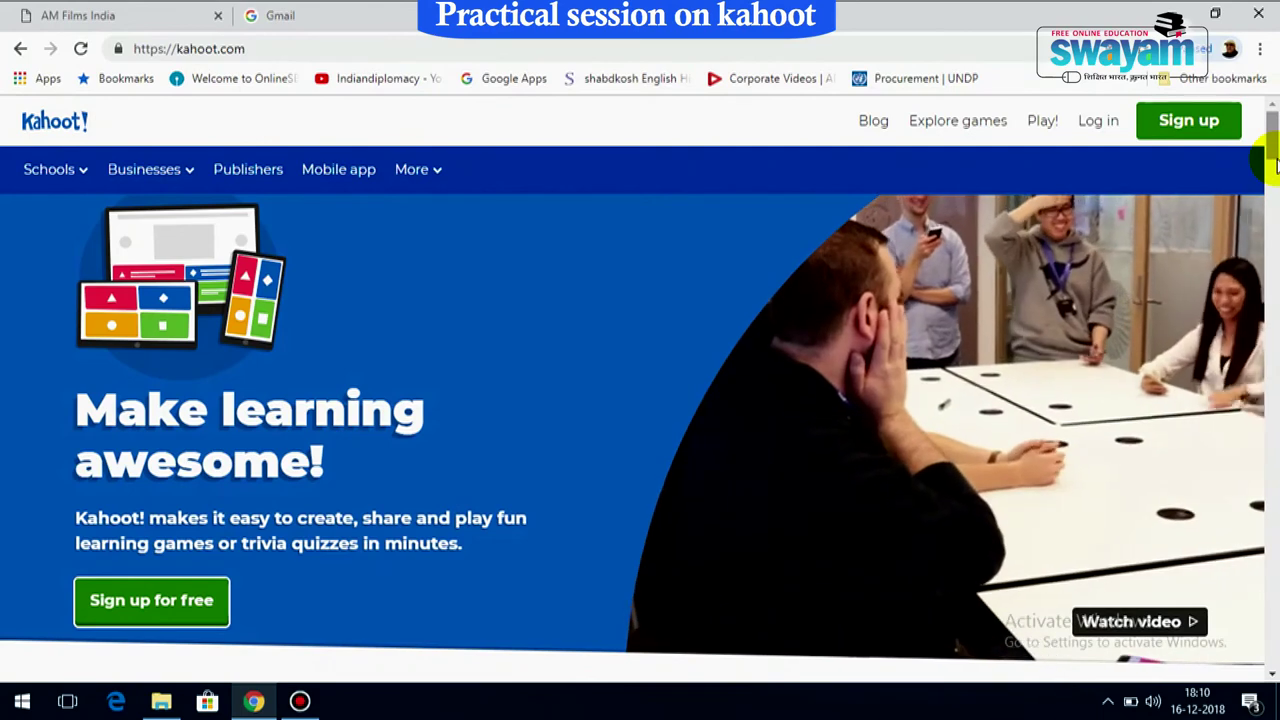
mouse_move(60, 172)
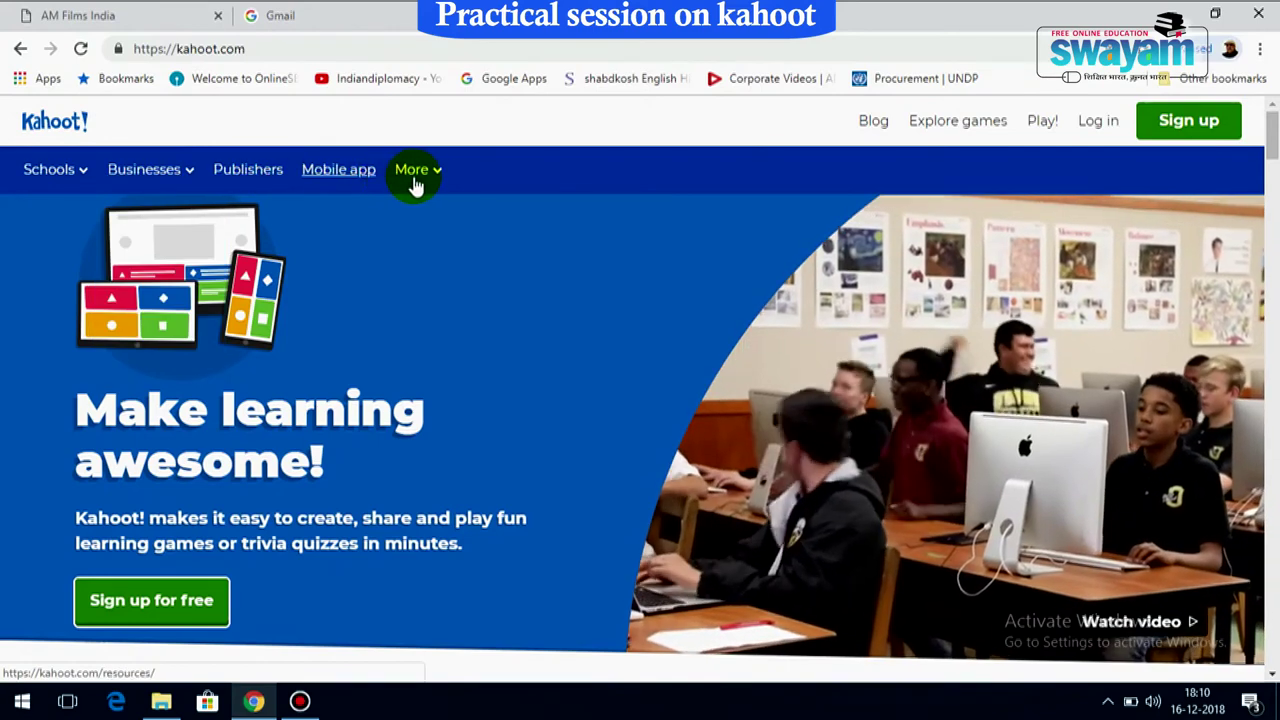
mouse_move(434, 189)
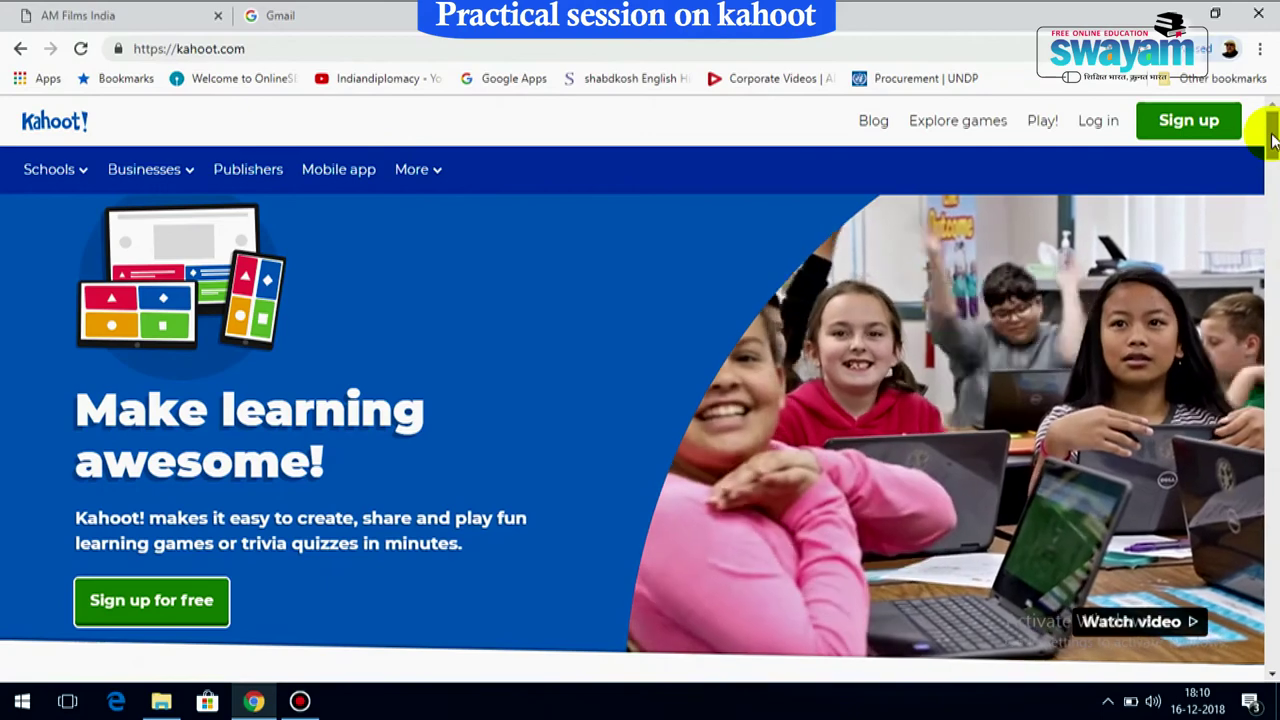
scroll(1272, 200, "down", 1)
left_click(1271, 200)
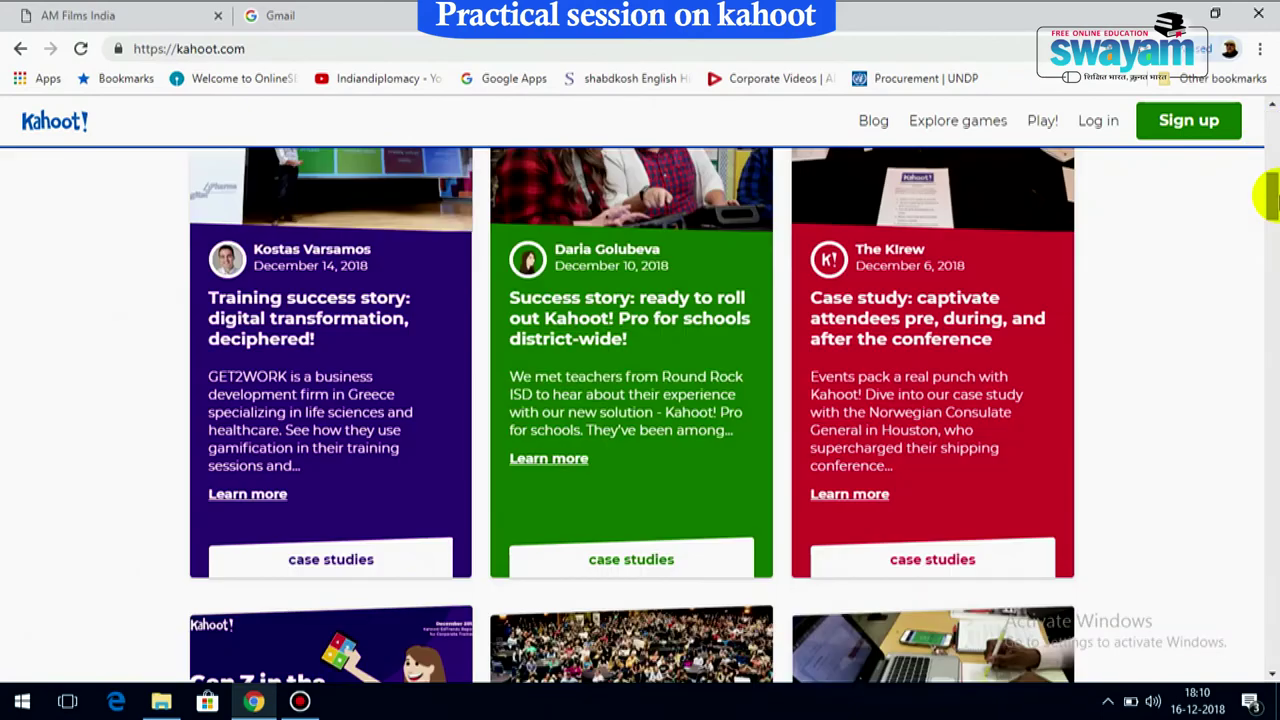
left_click_drag(1271, 220, 1249, 120)
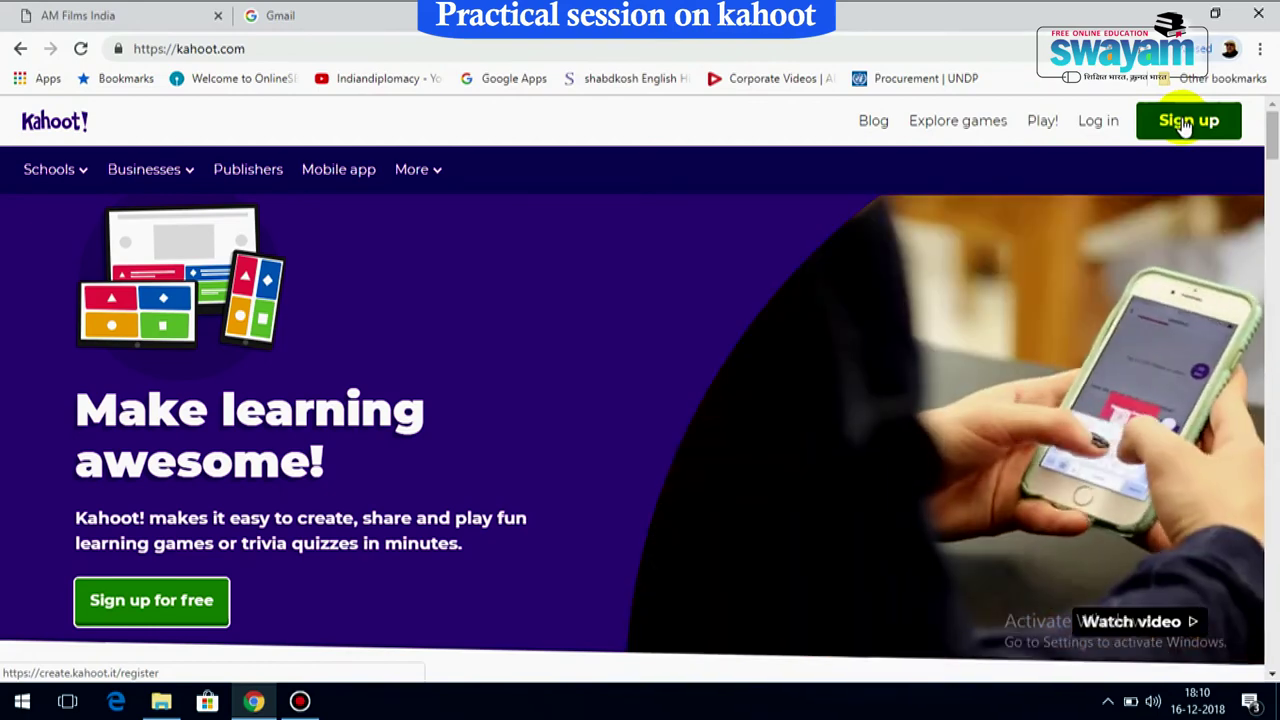
Start Kahoot! sign-up as a teacher and choose to register with an email address
left_click(1183, 122)
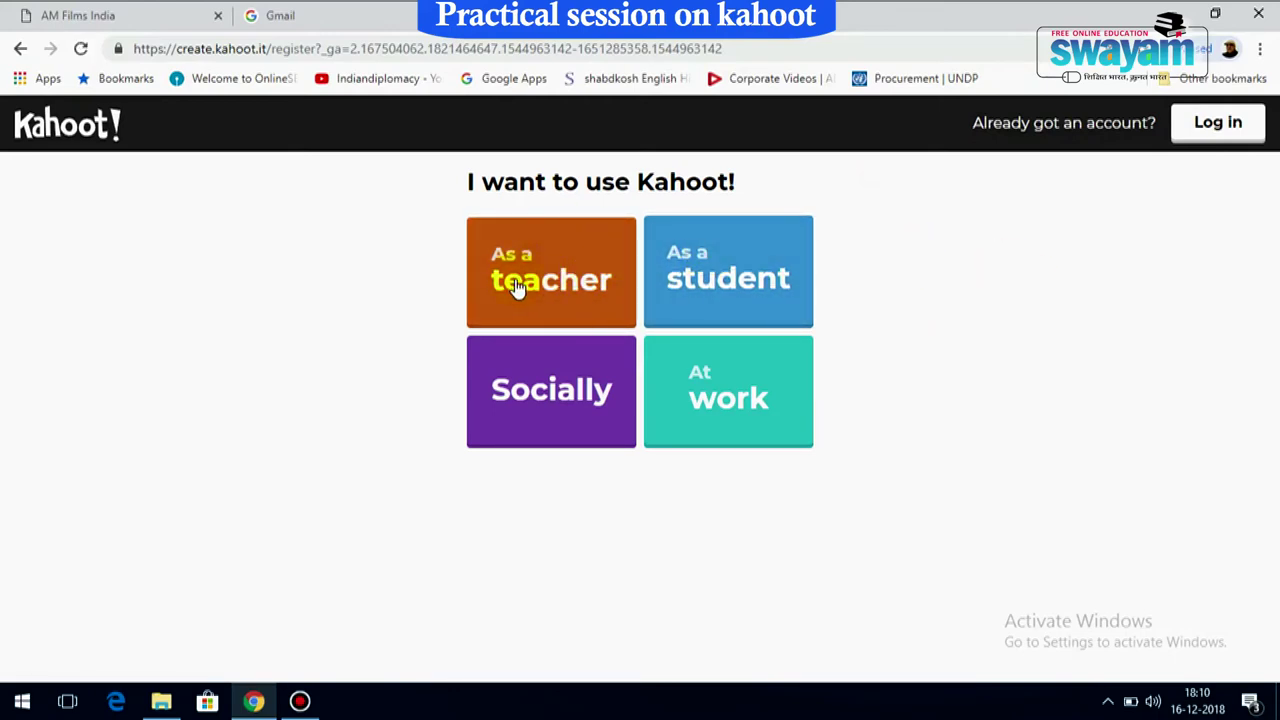
left_click(728, 306)
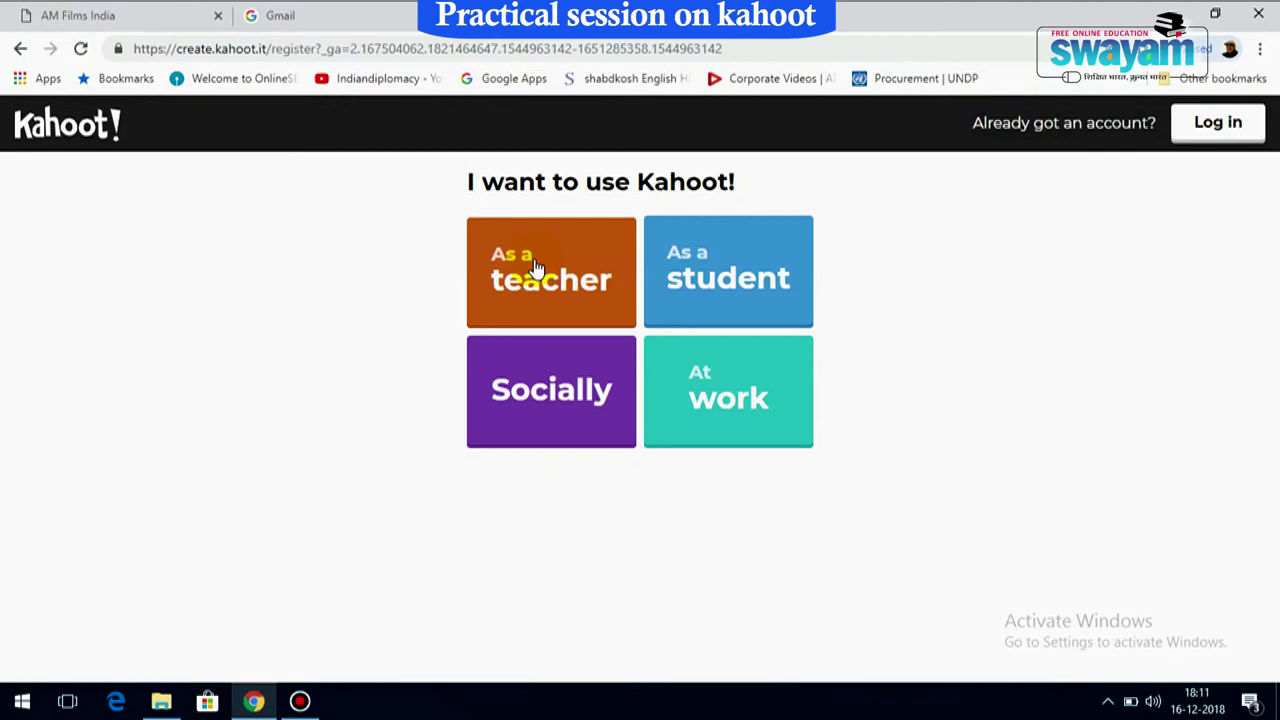
left_click(536, 267)
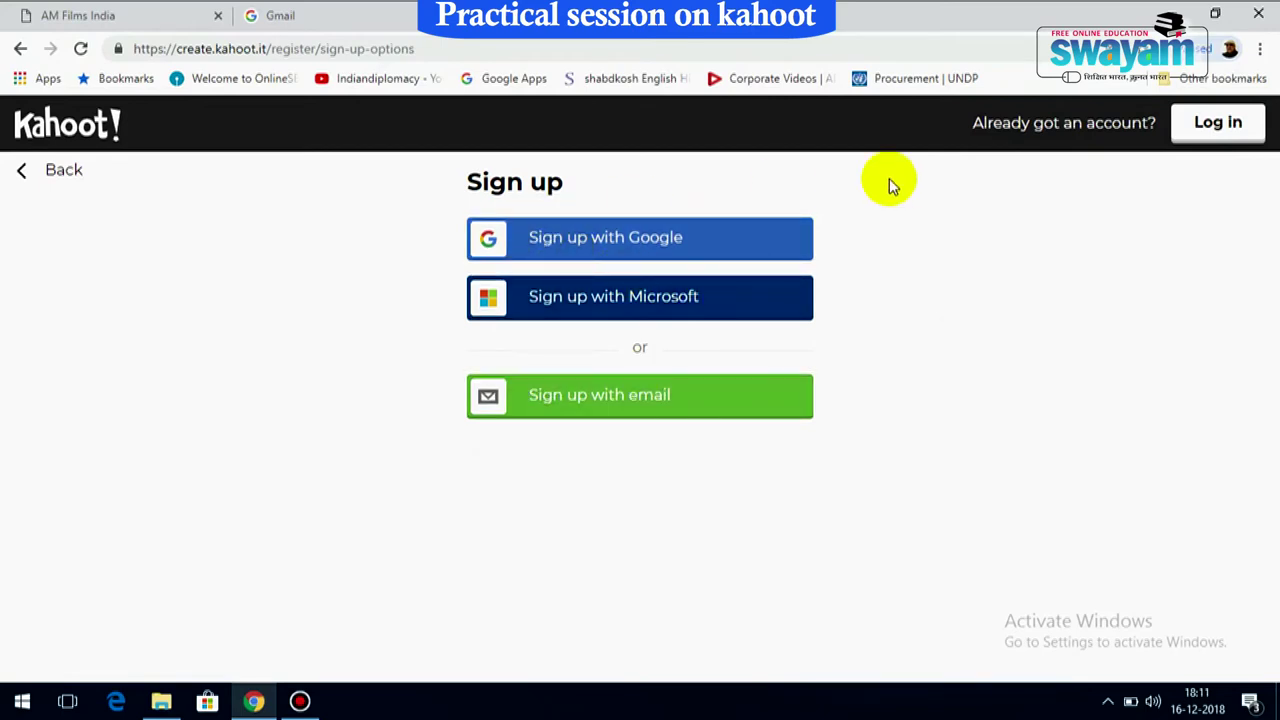
left_click(580, 405)
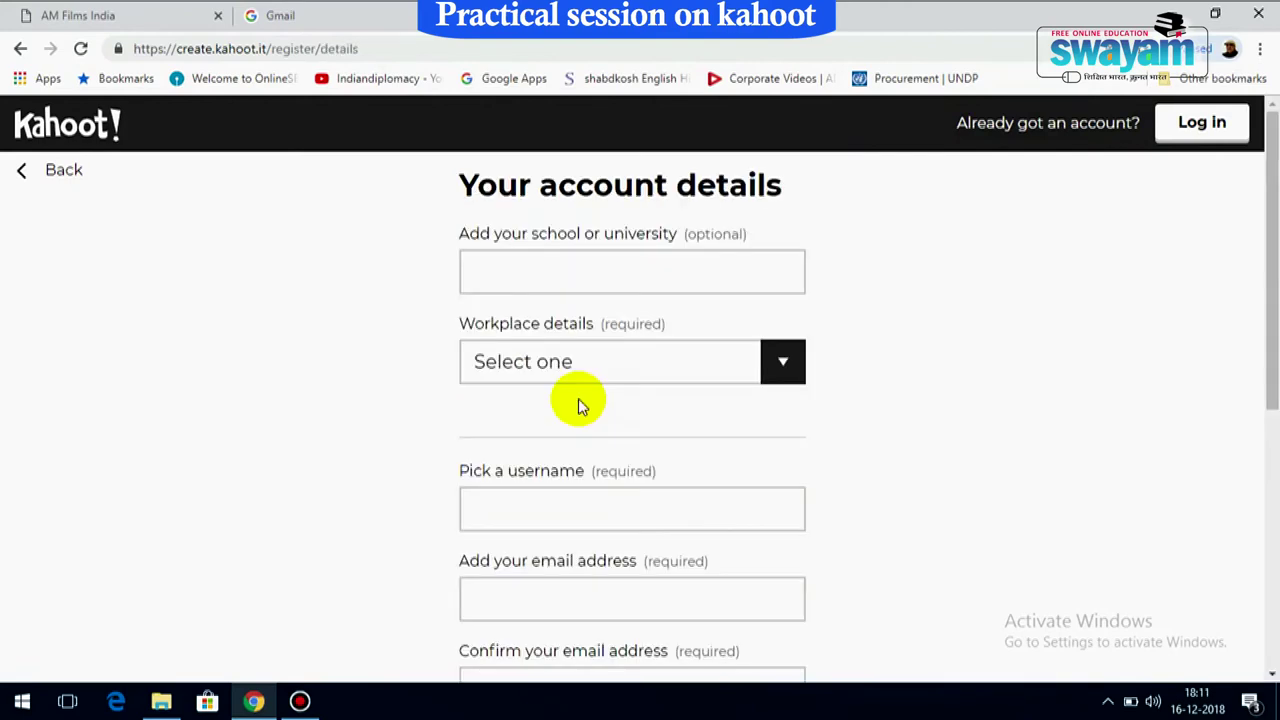
Enter the school, choose the Higher education workplace type, and fill in a username and e-mail
left_click(479, 268)
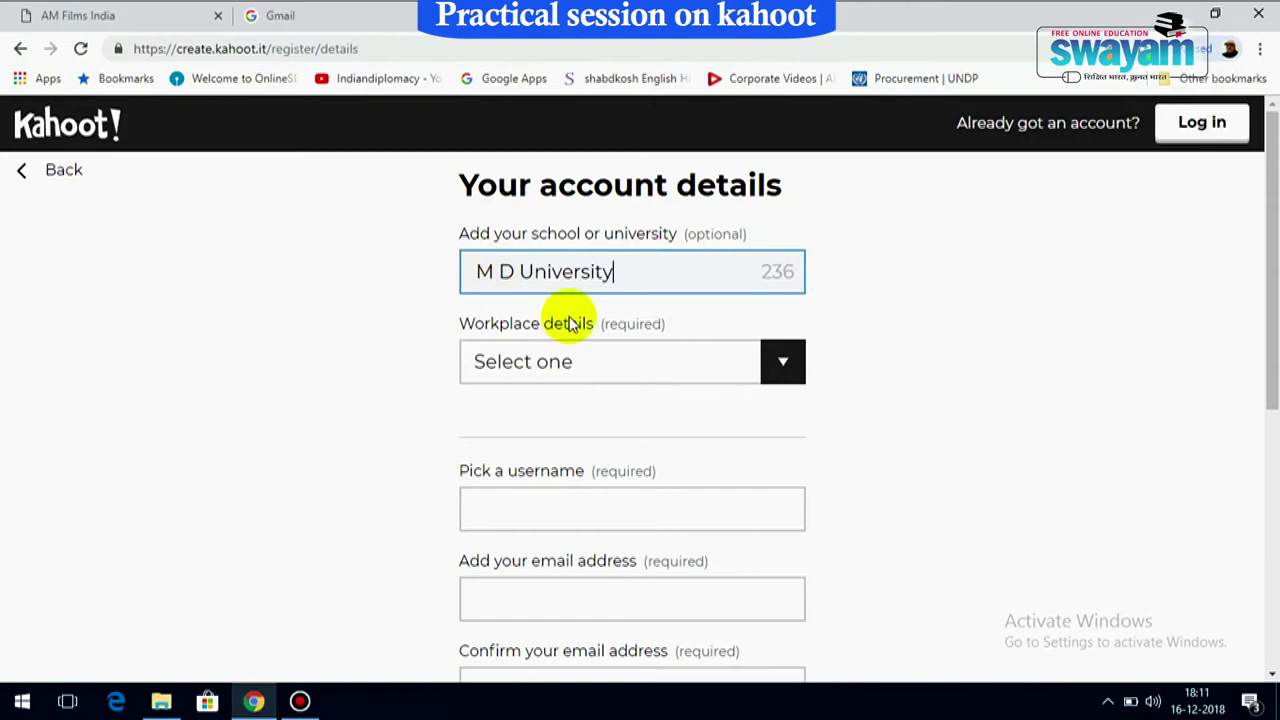
left_click(792, 362)
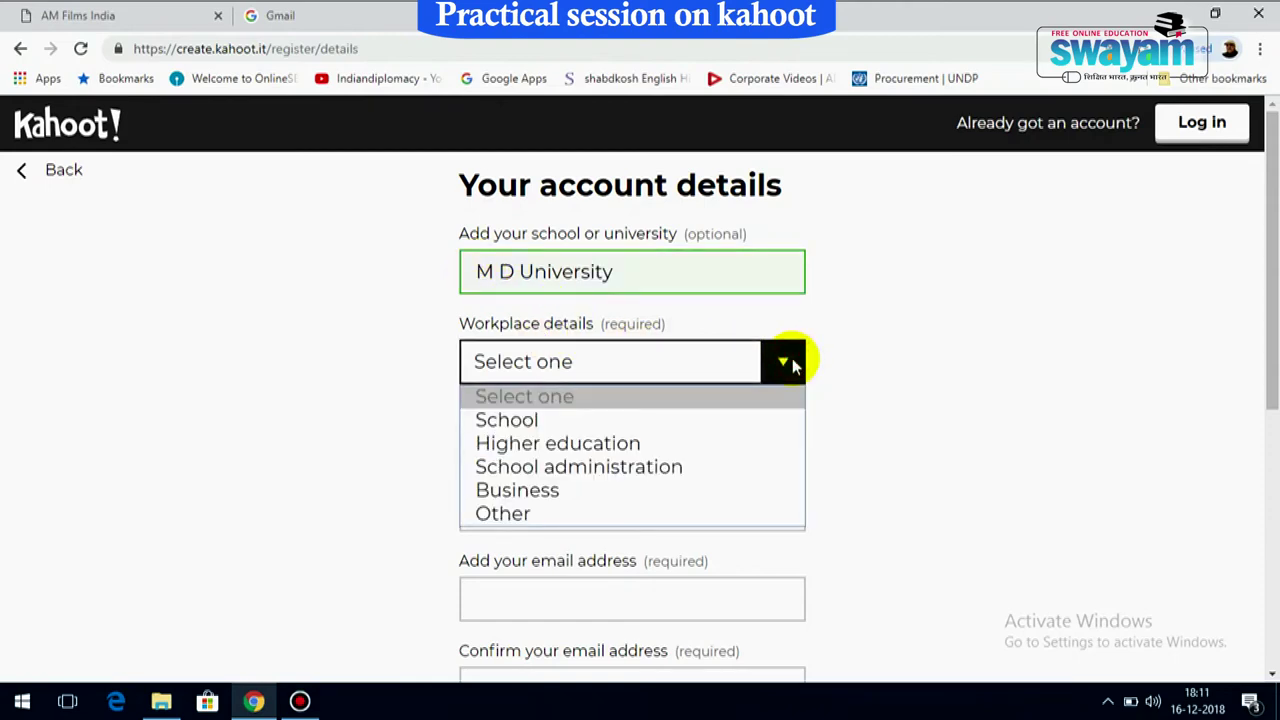
left_click(595, 451)
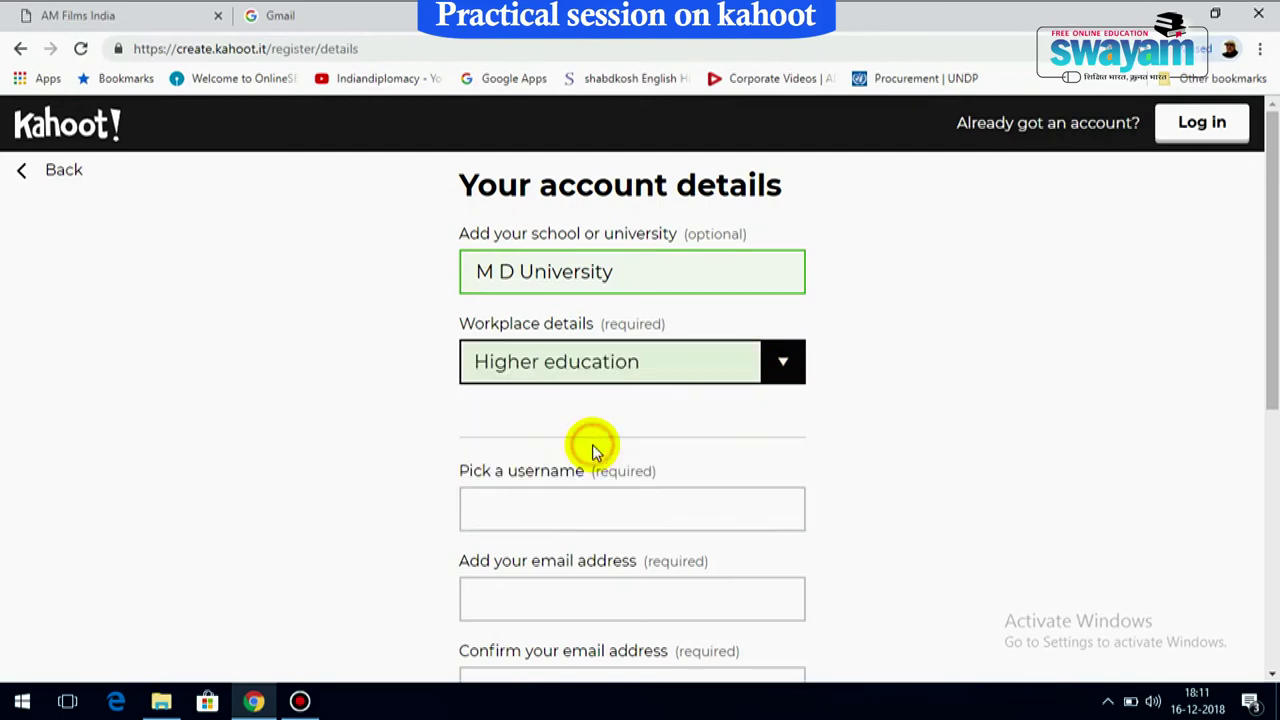
left_click(511, 522)
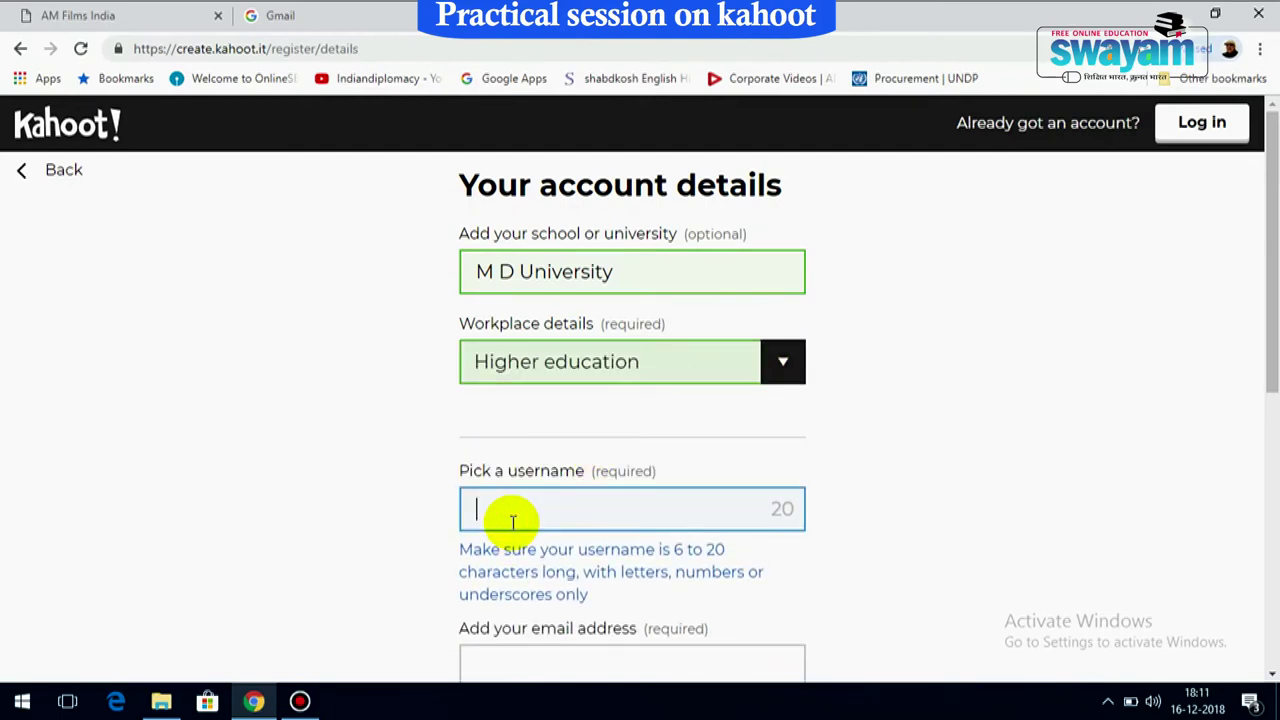
type("Dr")
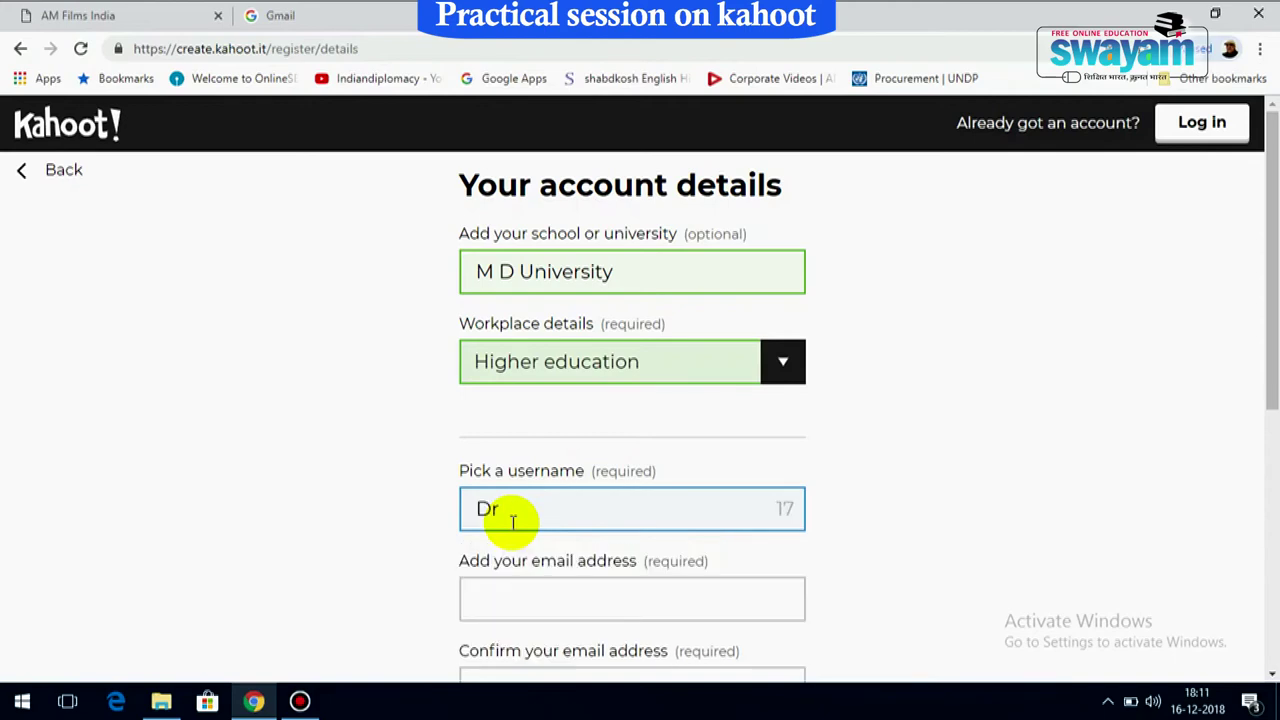
type(" Gill")
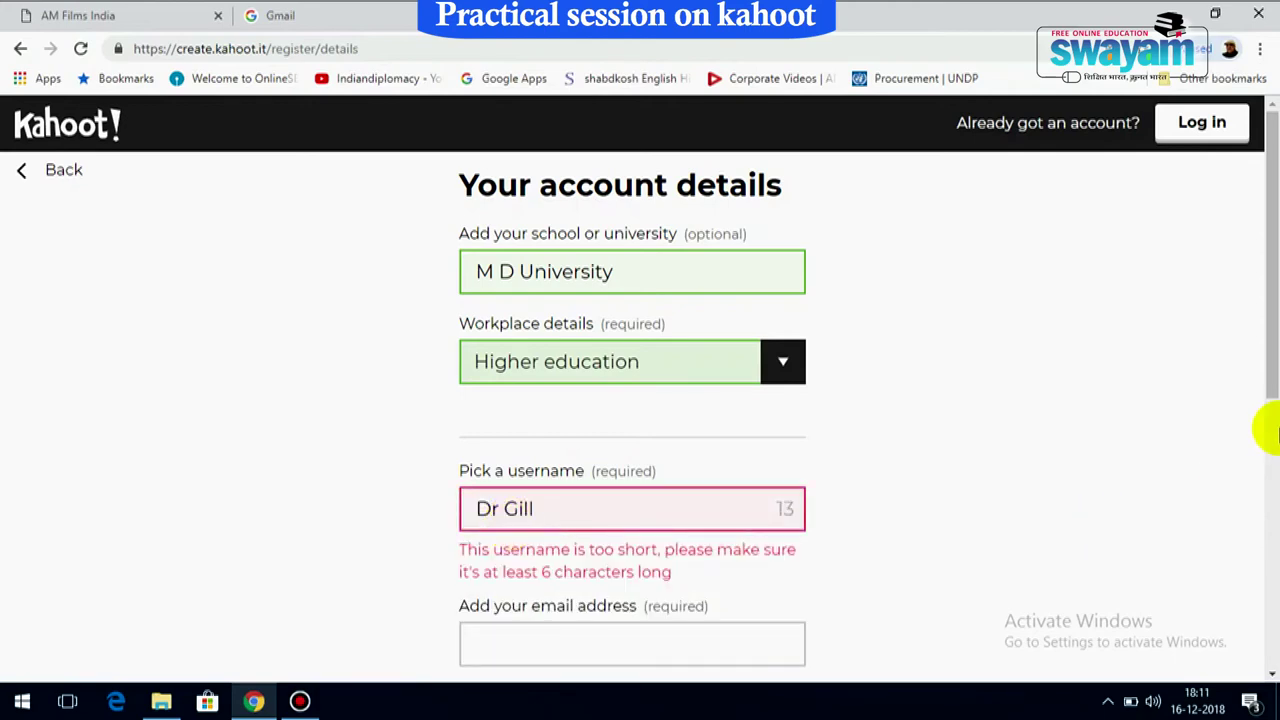
left_click_drag(1260, 368, 1272, 395)
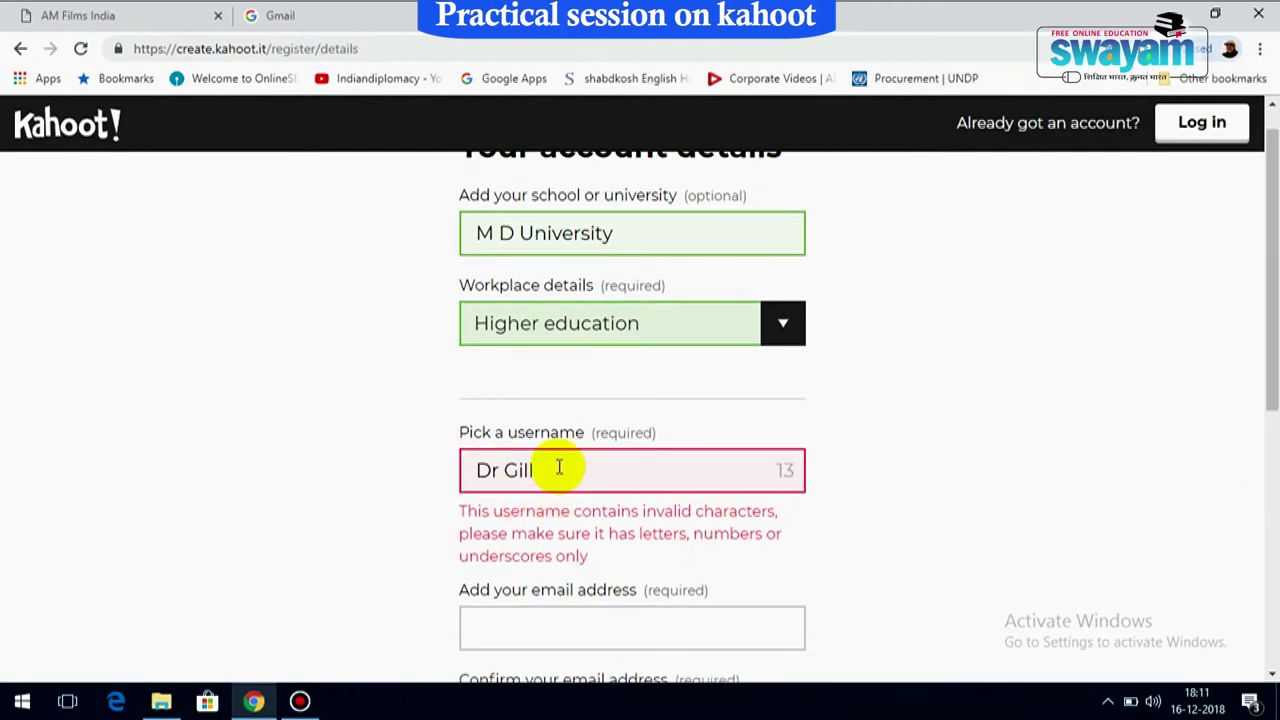
left_click(531, 621)
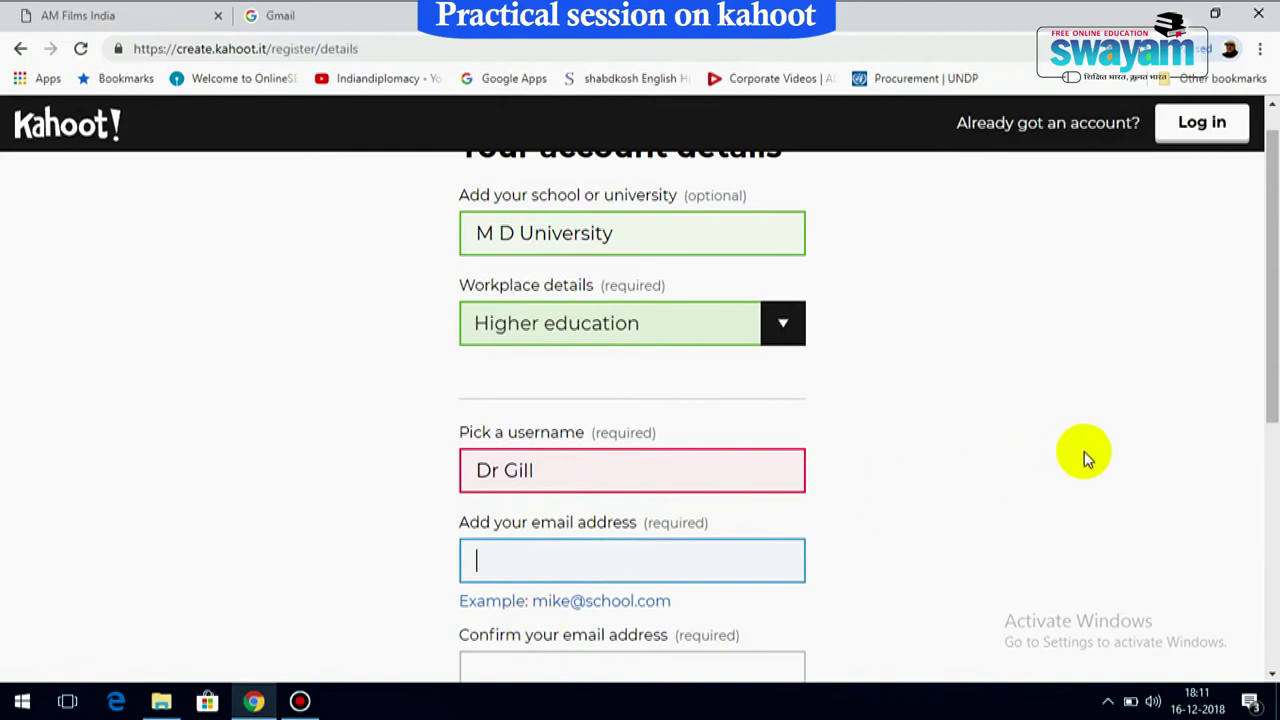
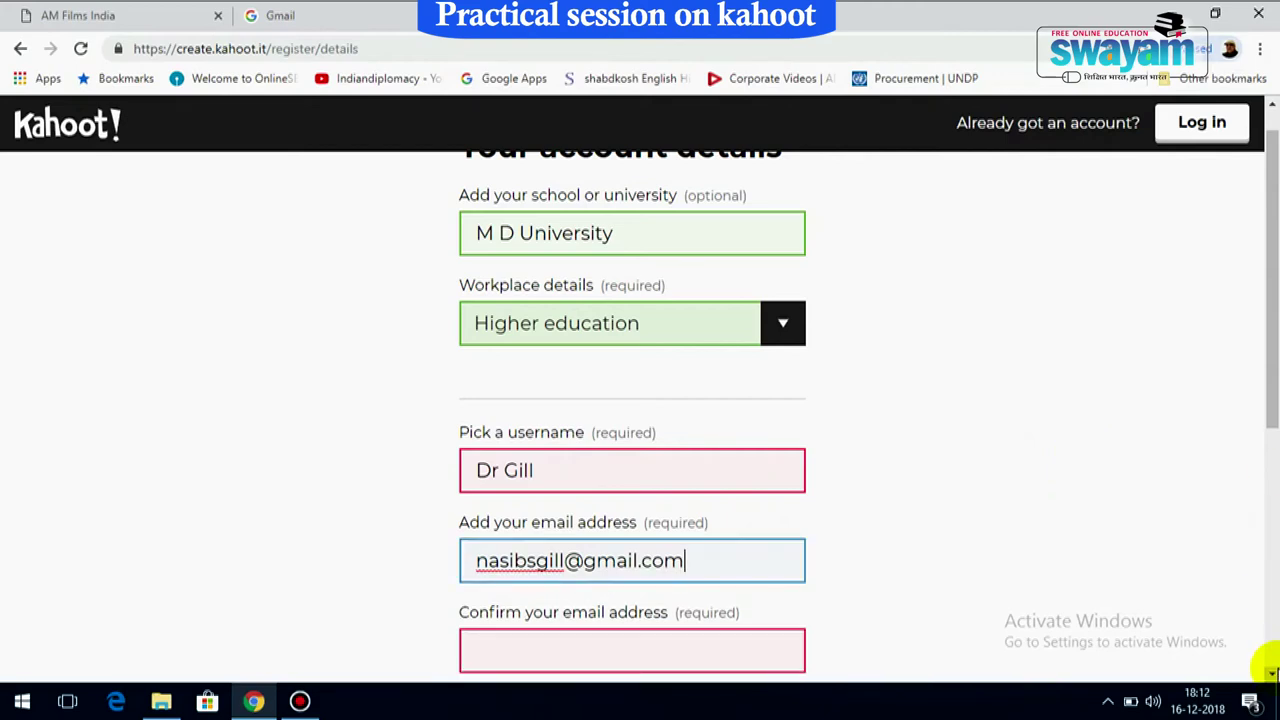
Confirm the e-mail, enter a password, accept the terms and submit the form
scroll(1272, 676, "down", 4)
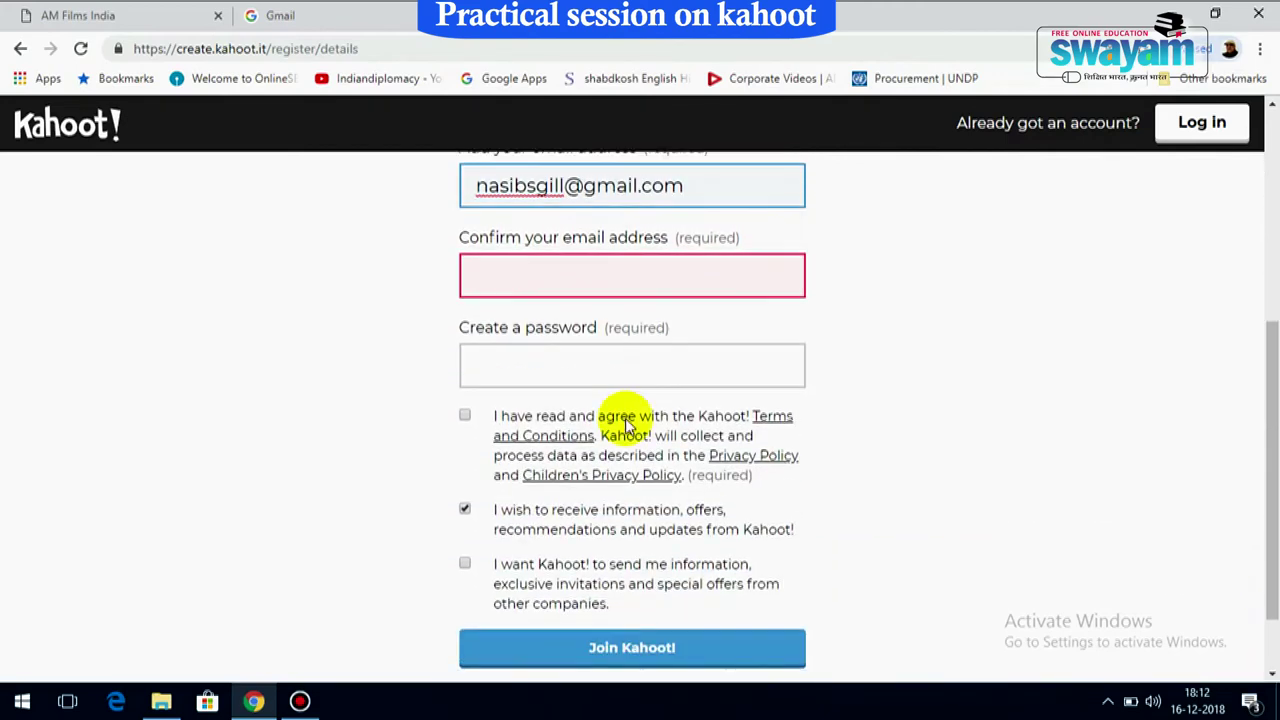
left_click(524, 278)
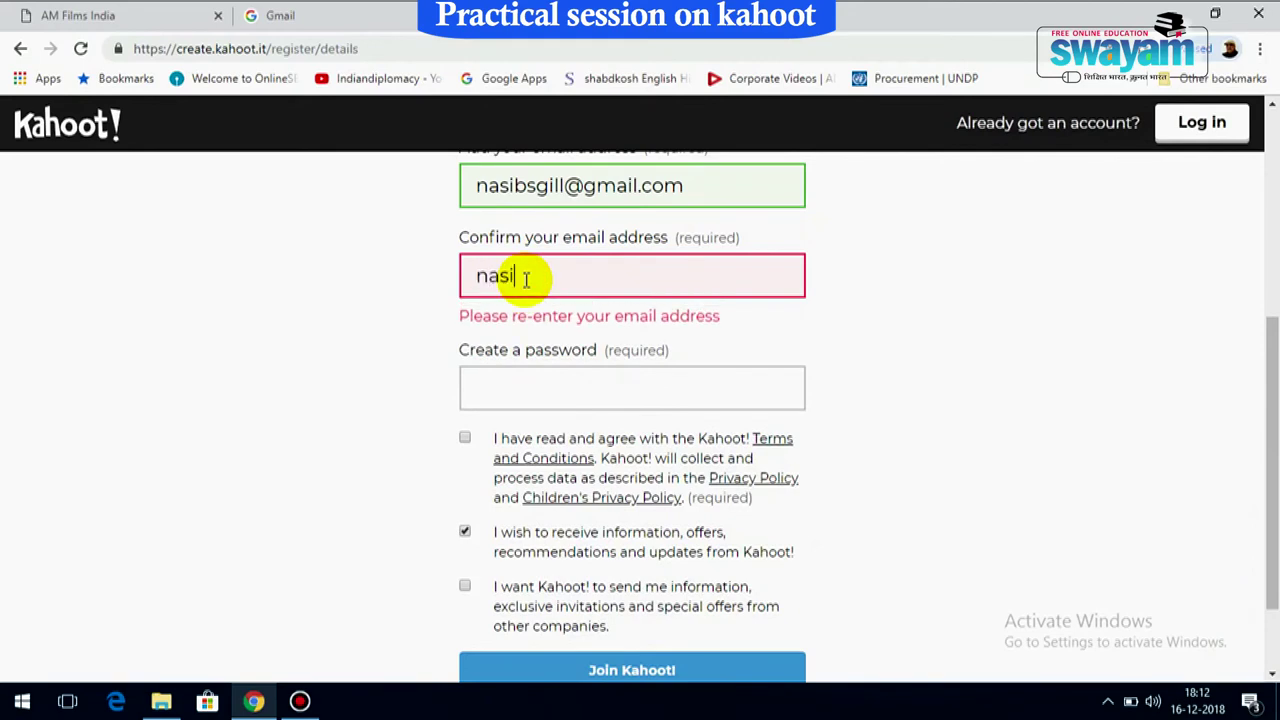
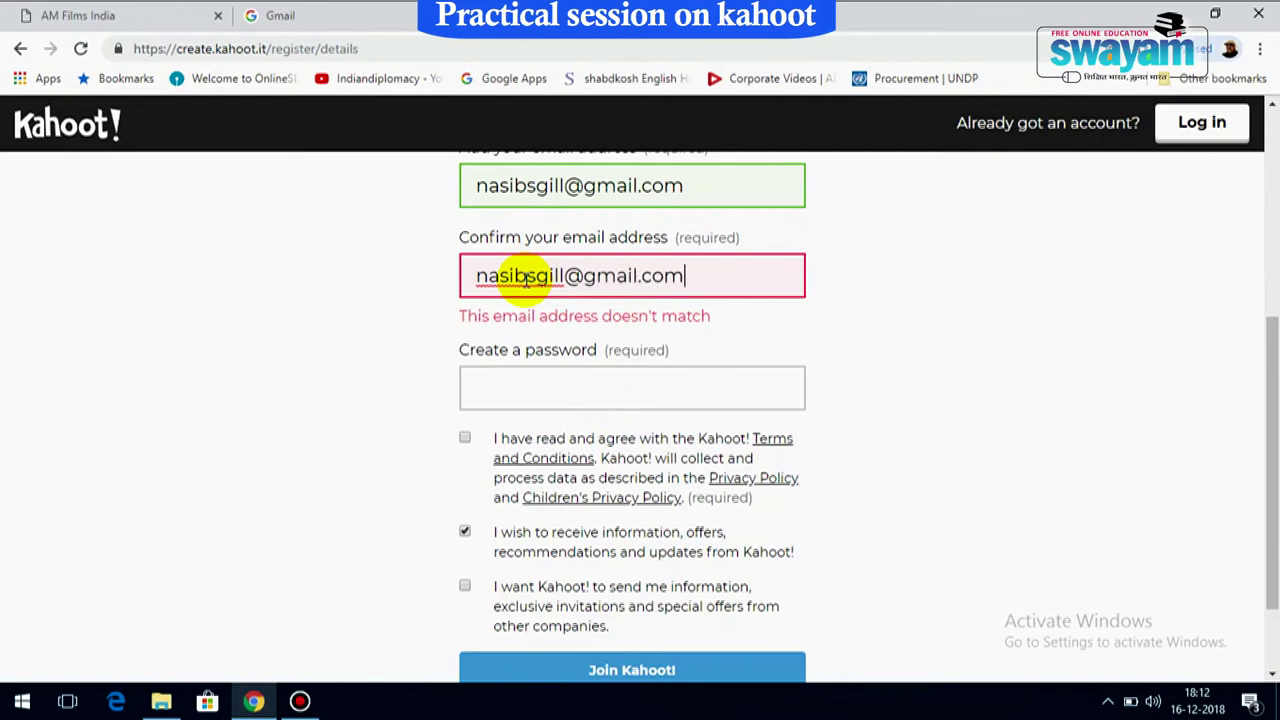
left_click(485, 375)
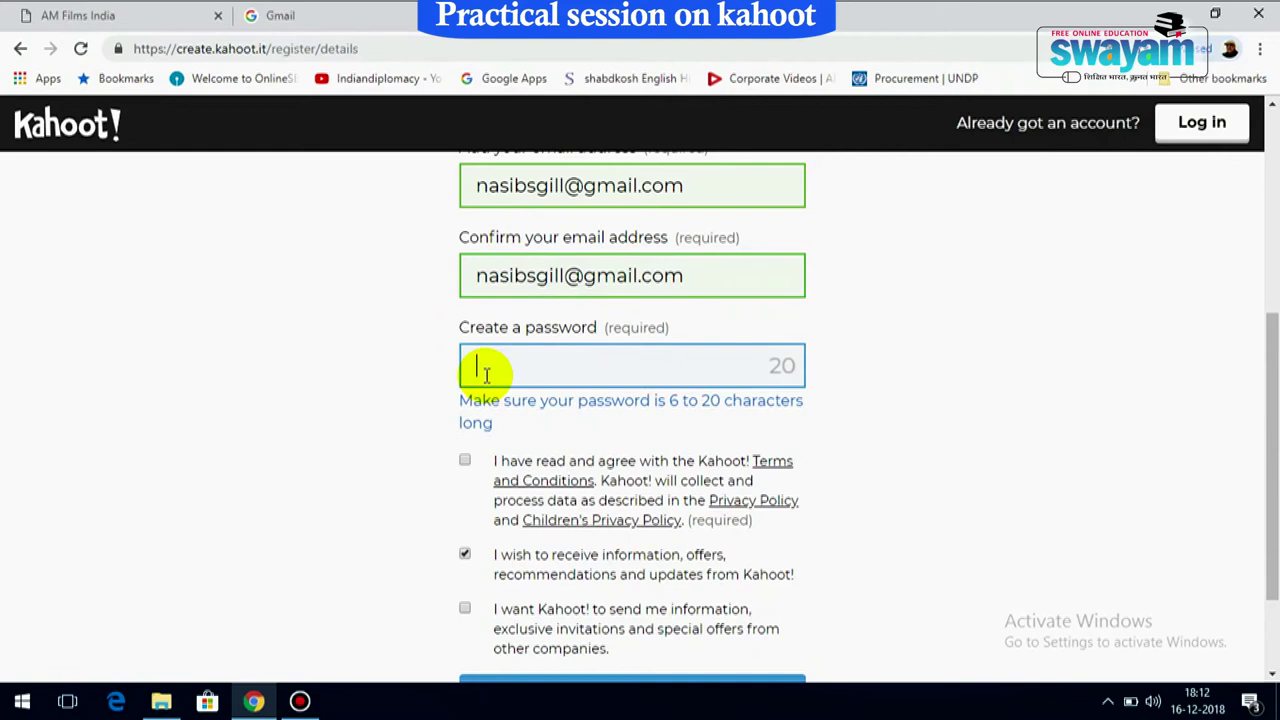
type("•")
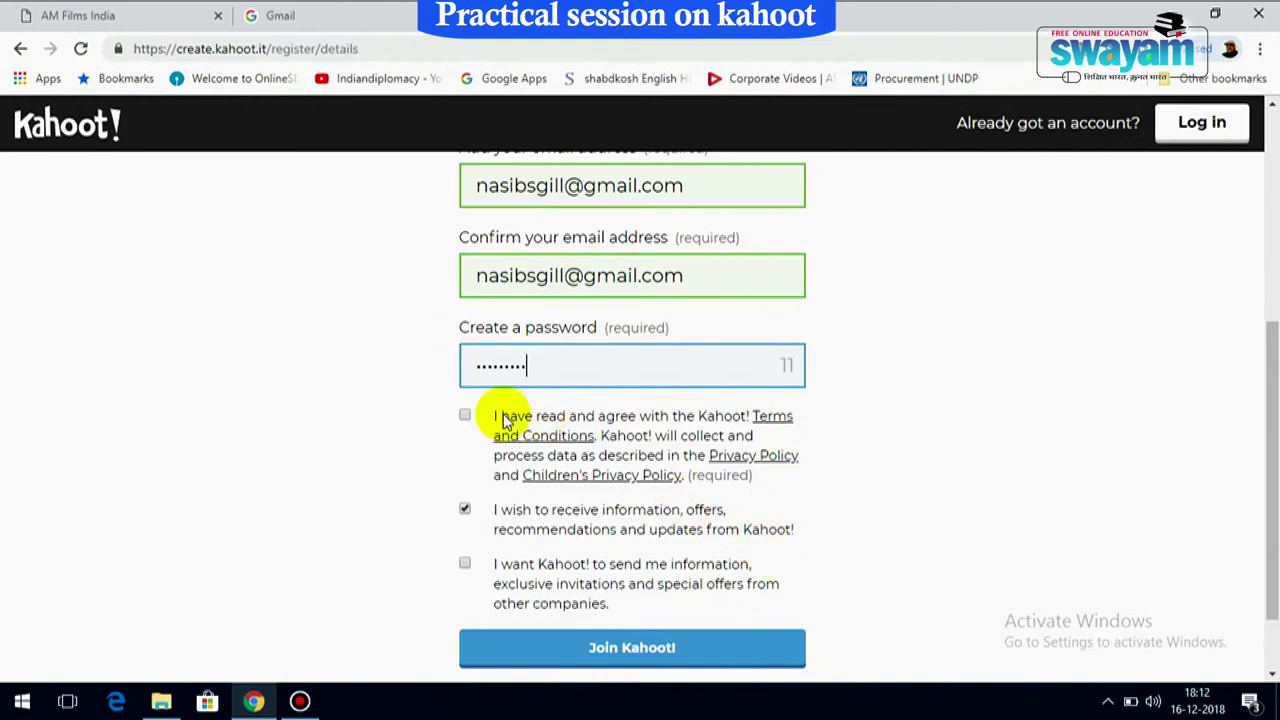
left_click(466, 414)
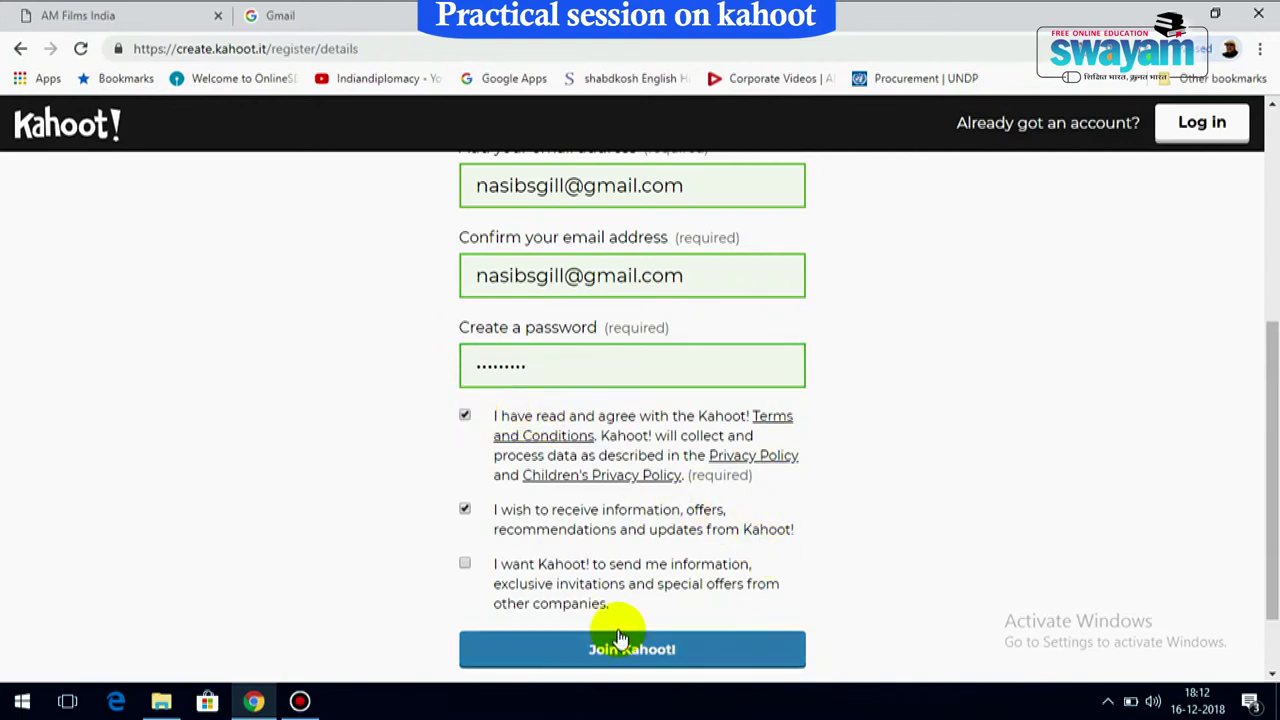
left_click(619, 655)
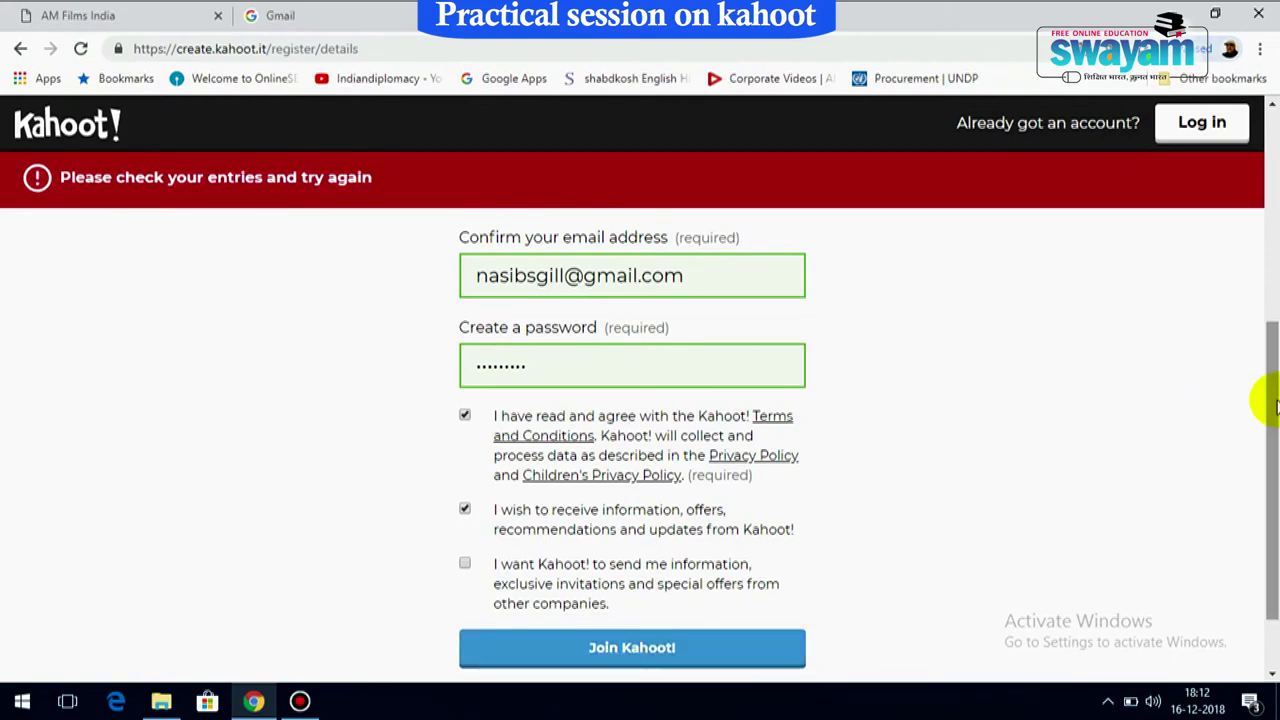
Replace the rejected username with one without spaces and resubmit with Join Kahoot!
left_click_drag(1270, 400, 1271, 349)
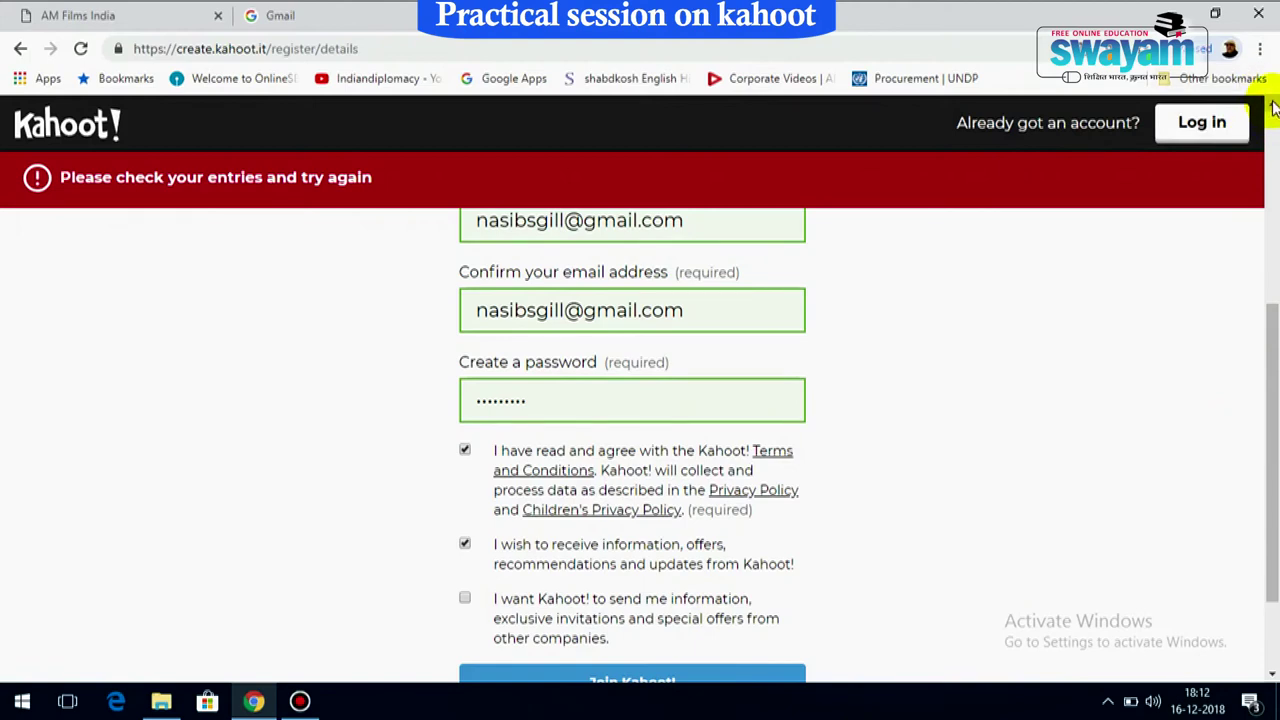
scroll(1272, 105, "up", 4)
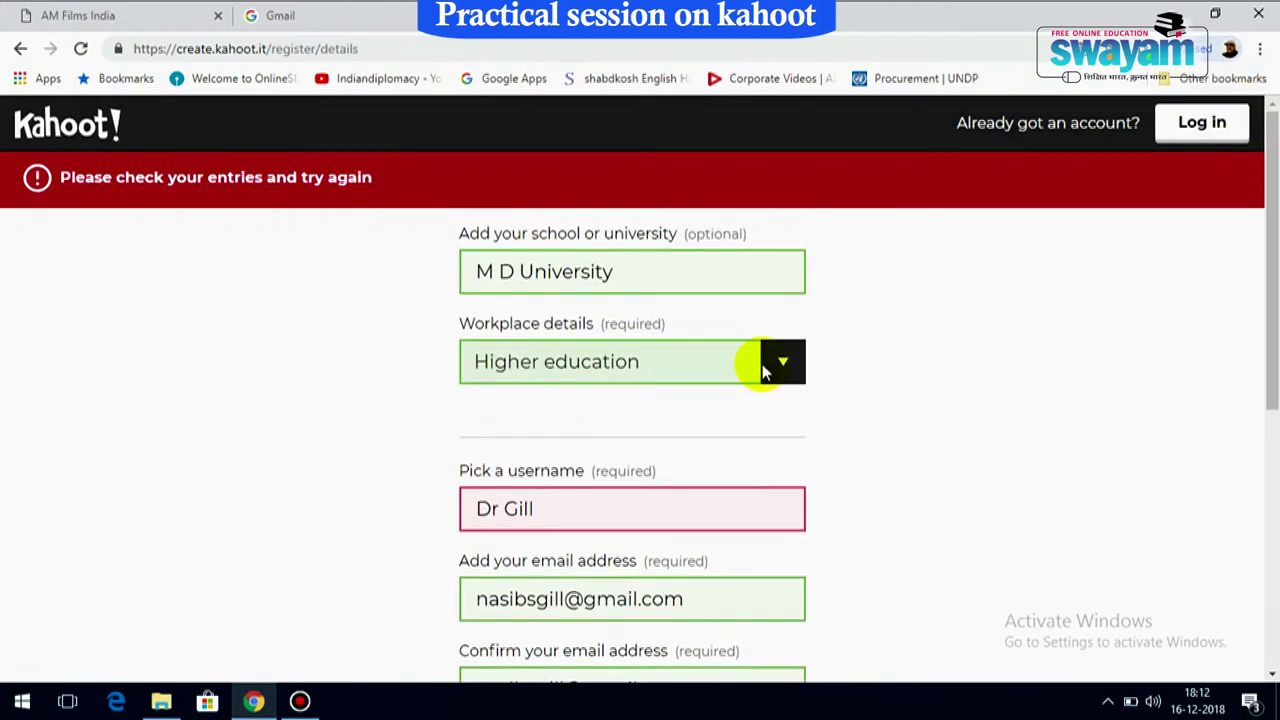
left_click_drag(566, 500, 410, 505)
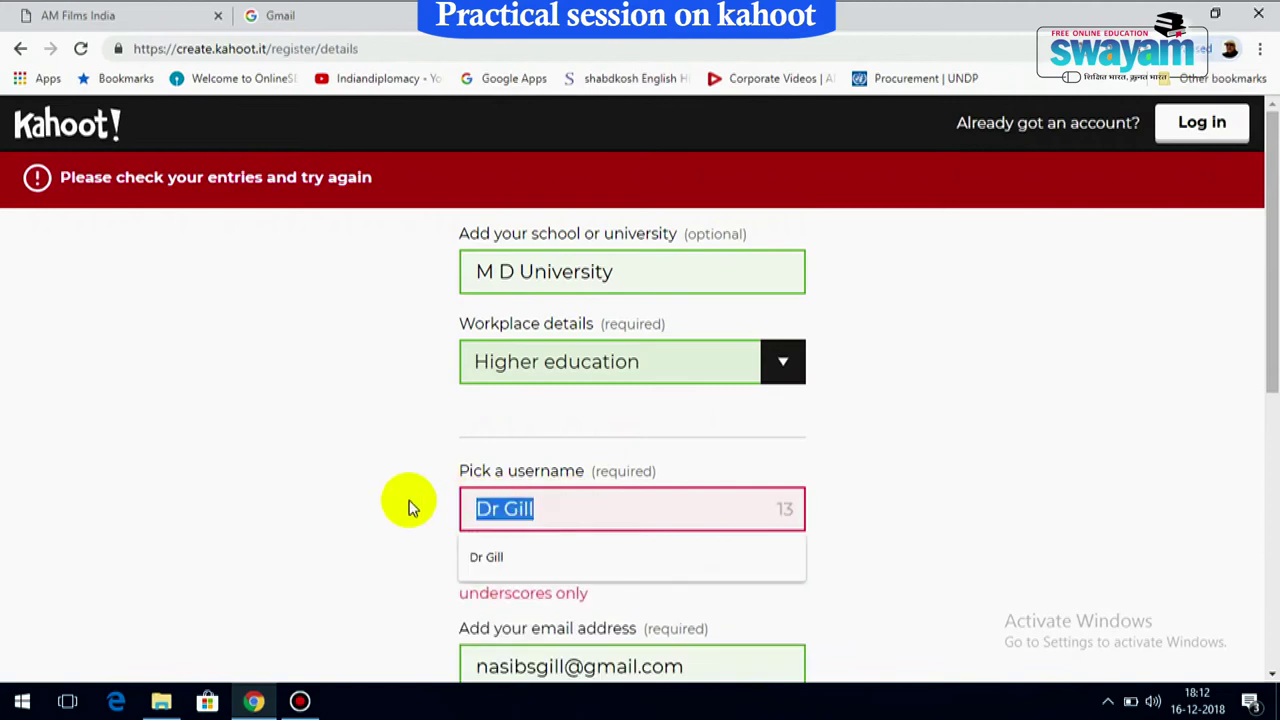
type("Nasibsgill")
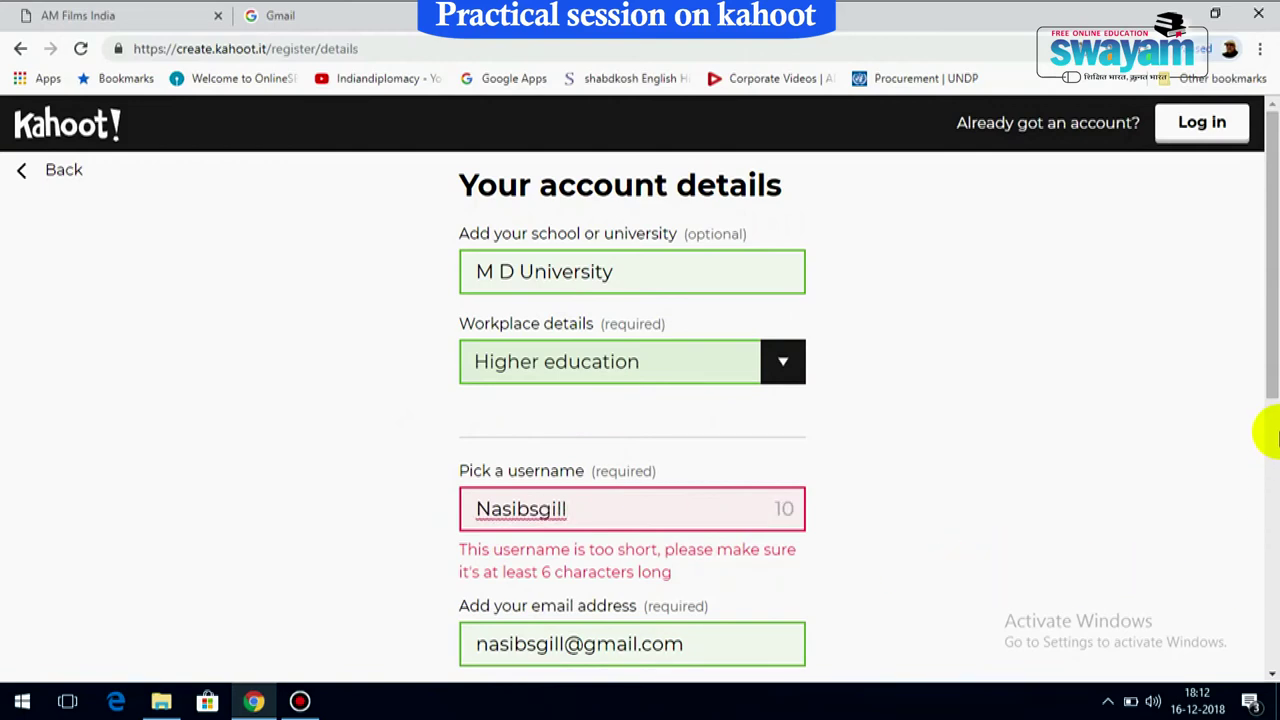
left_click(609, 557)
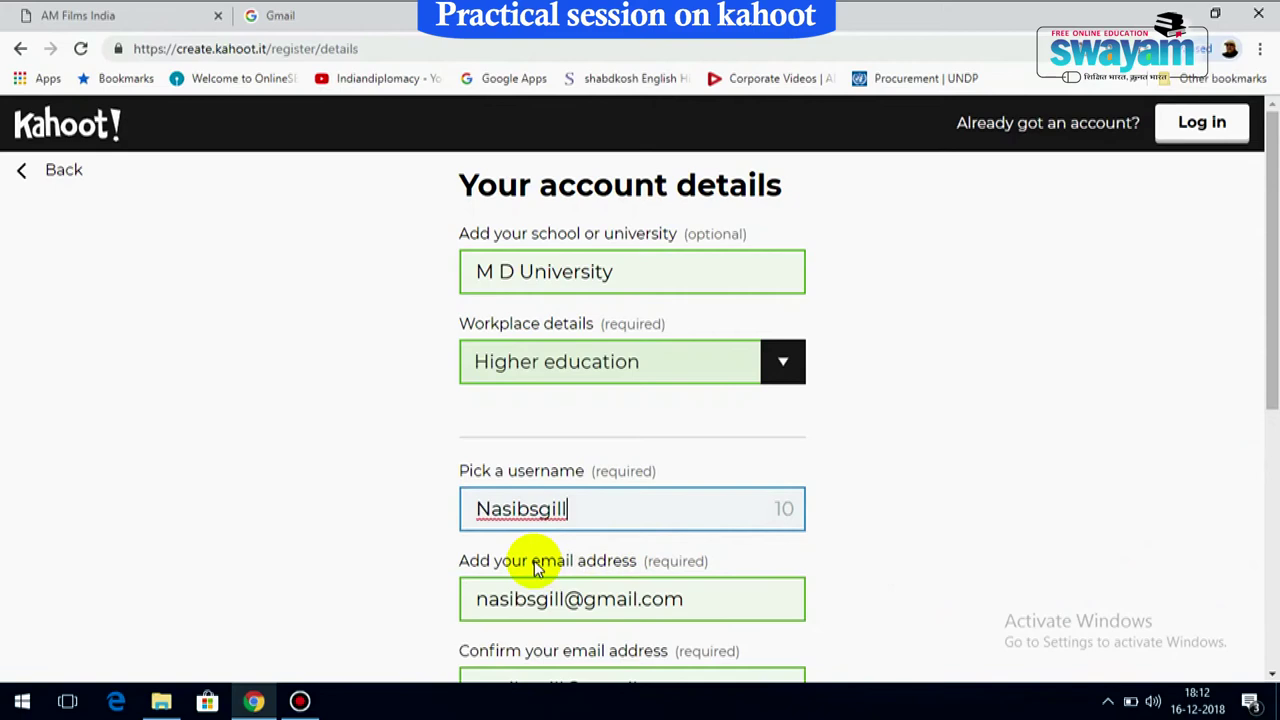
left_click_drag(1266, 397, 1266, 668)
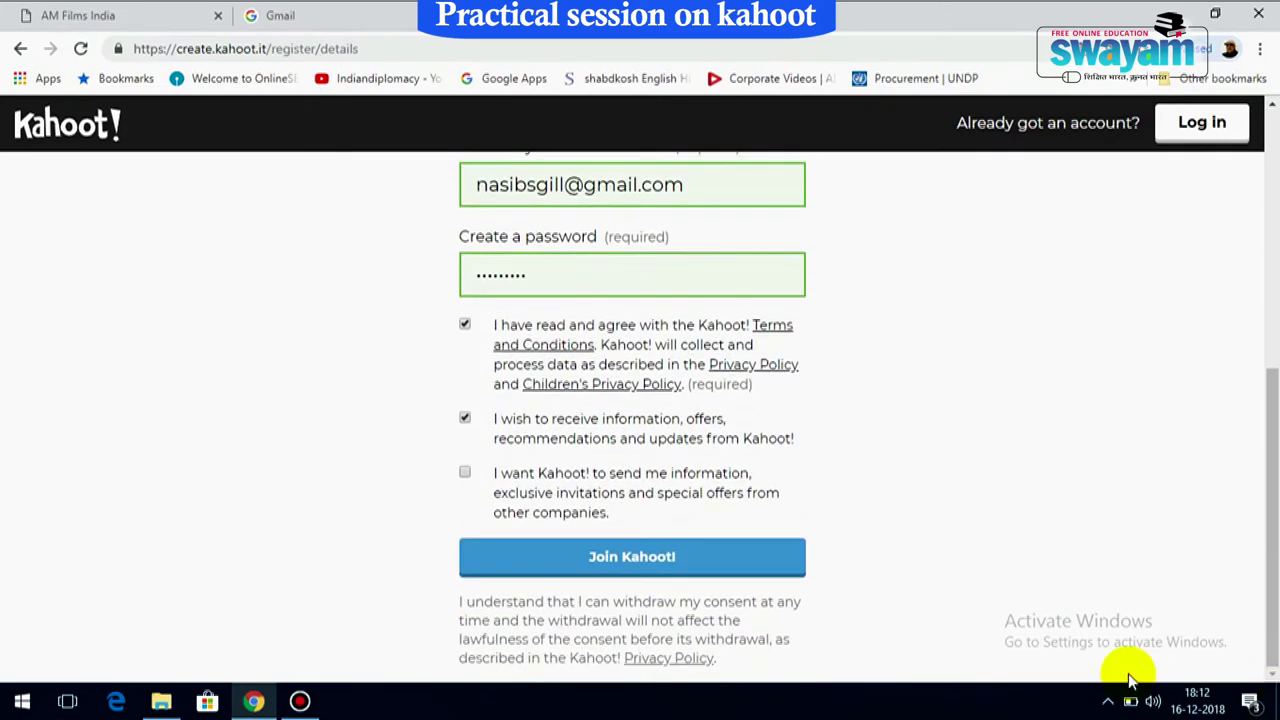
left_click(630, 562)
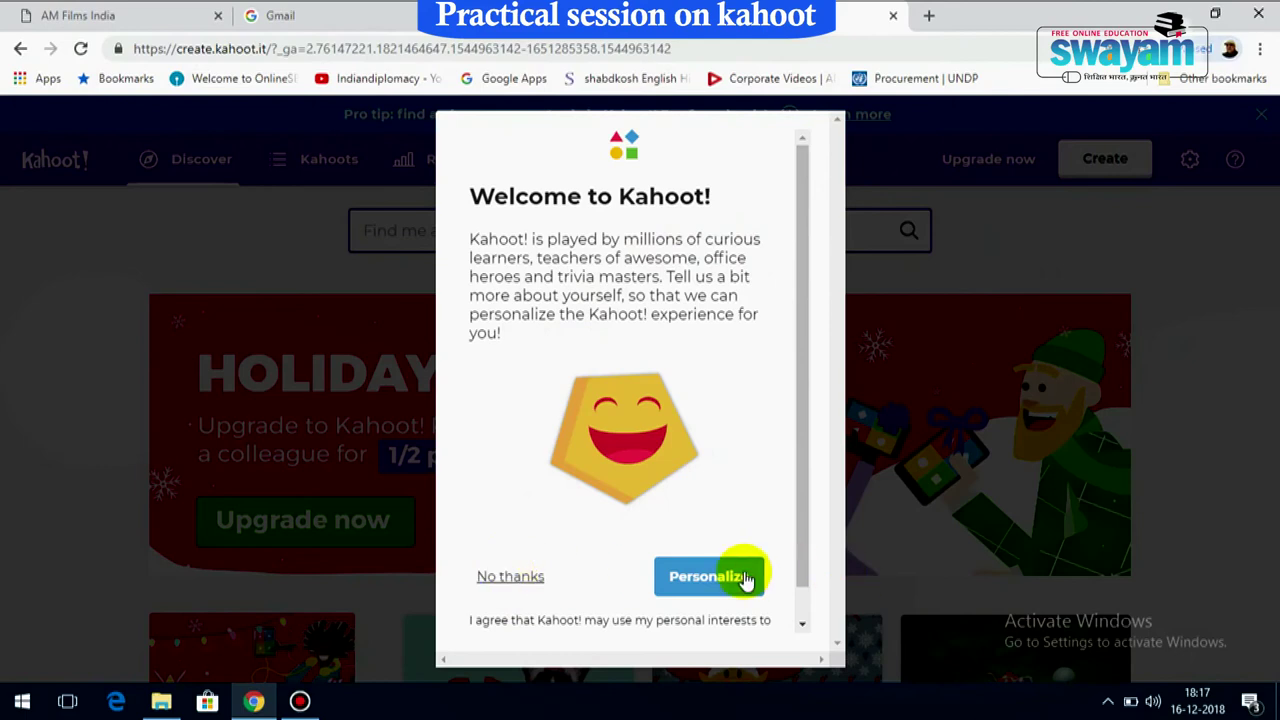
Decline personalisation with No thanks and scroll the Discover page
left_click(804, 548)
left_click_drag(804, 548, 803, 646)
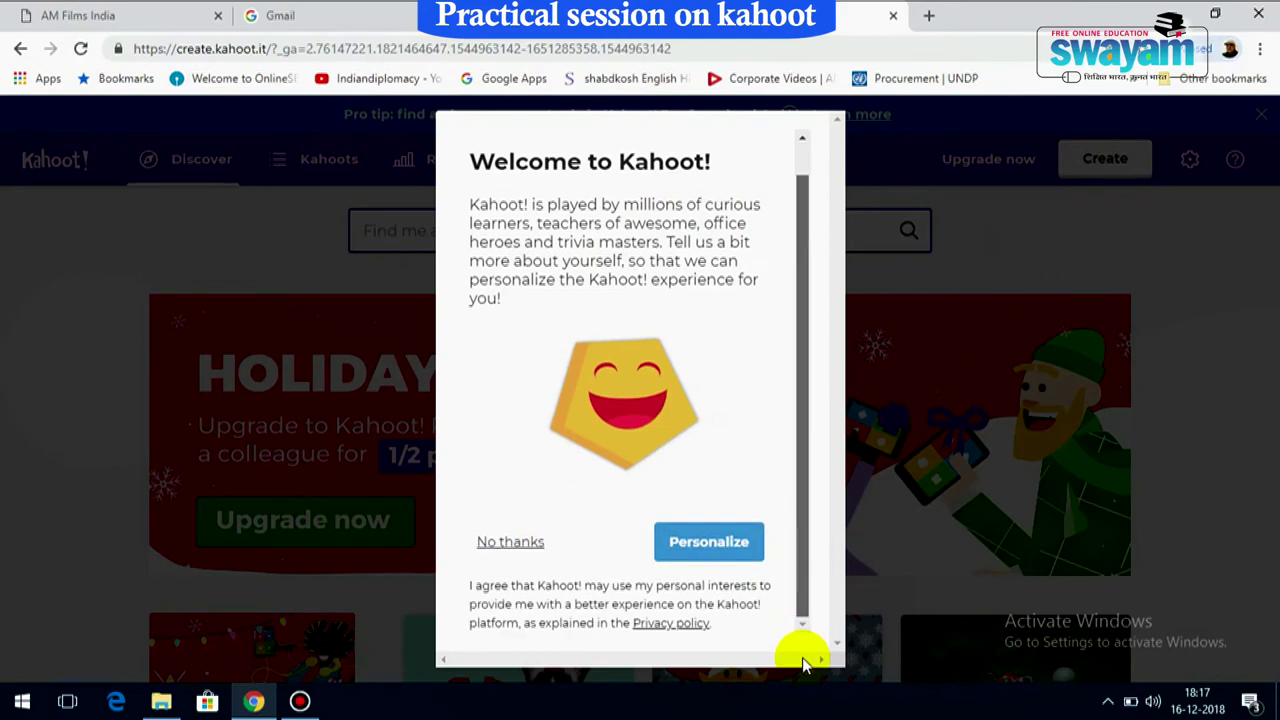
left_click(510, 542)
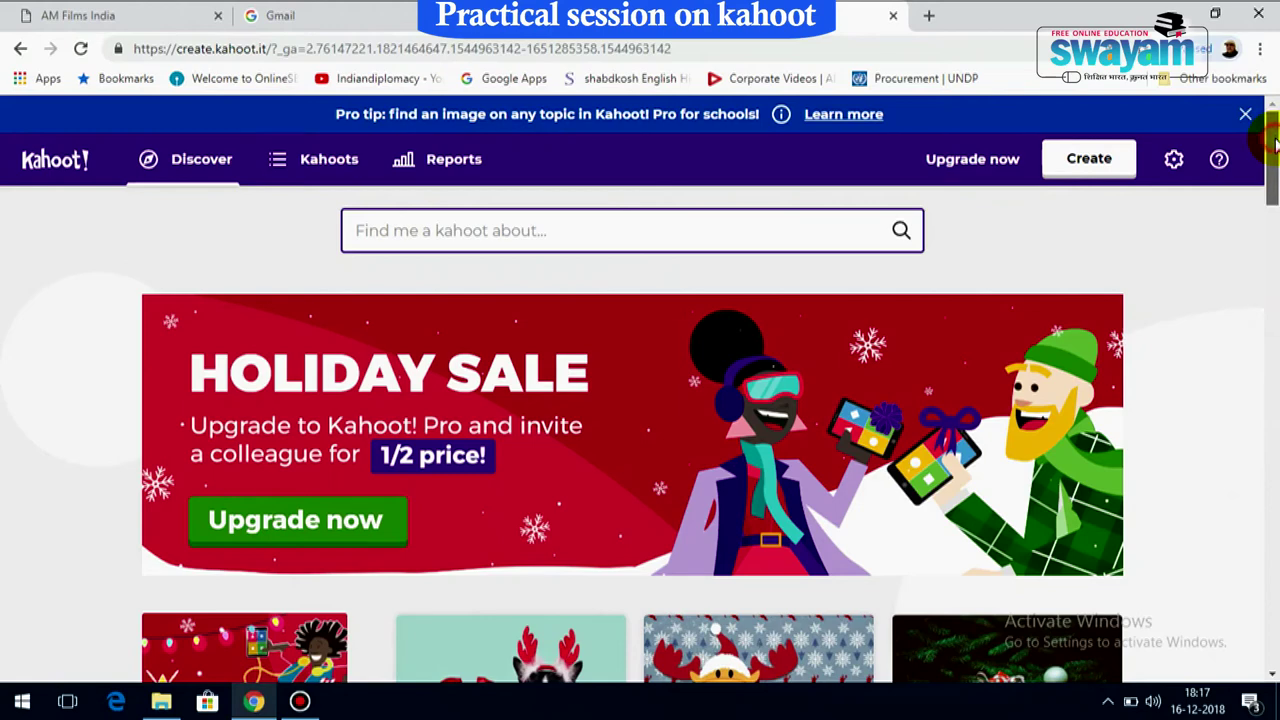
left_click(1268, 240)
left_click_drag(1268, 240, 1248, 118)
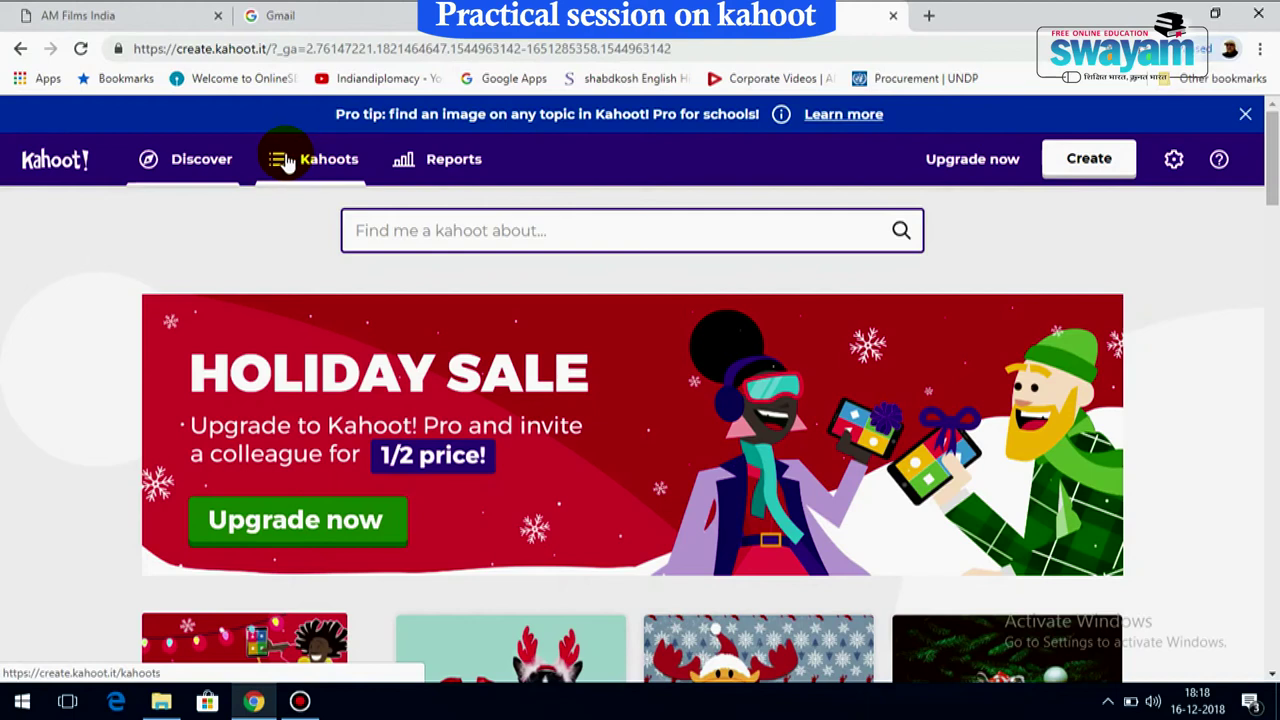
Start creating a new kahoot, dismiss the welcome banner, and pick the Quiz type
left_click(1094, 163)
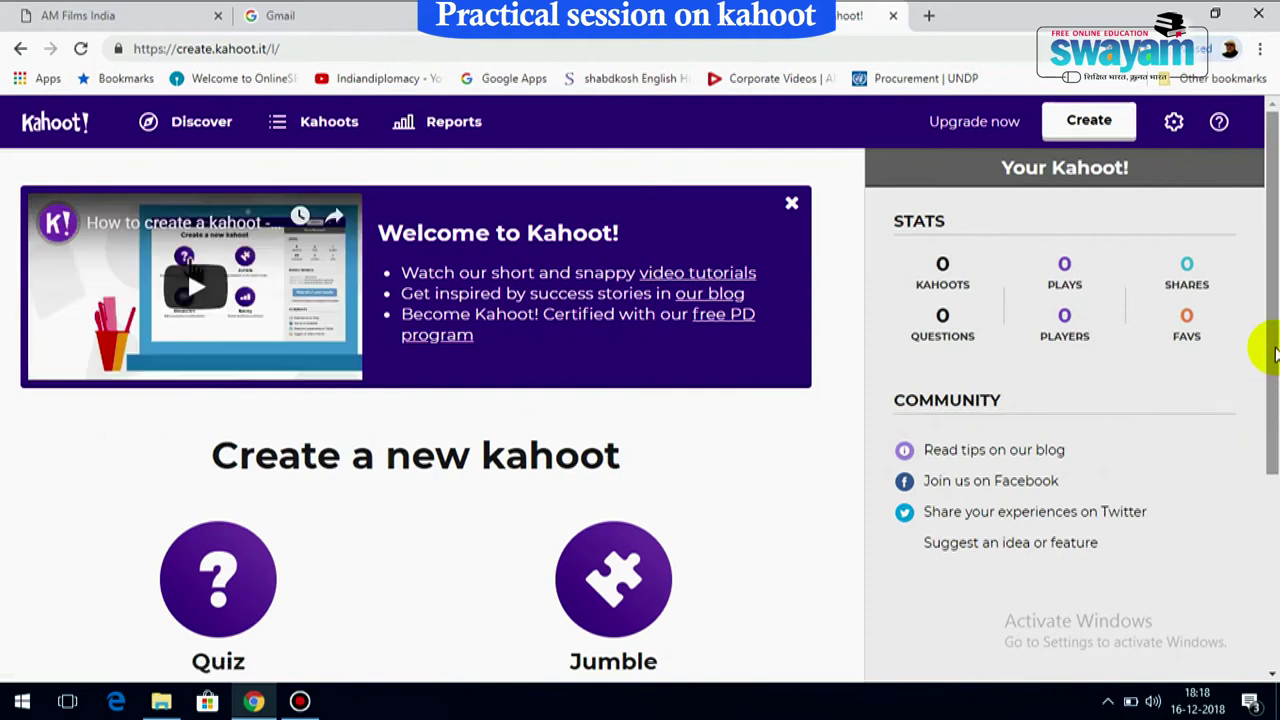
left_click_drag(1275, 350, 1249, 314)
left_click(792, 208)
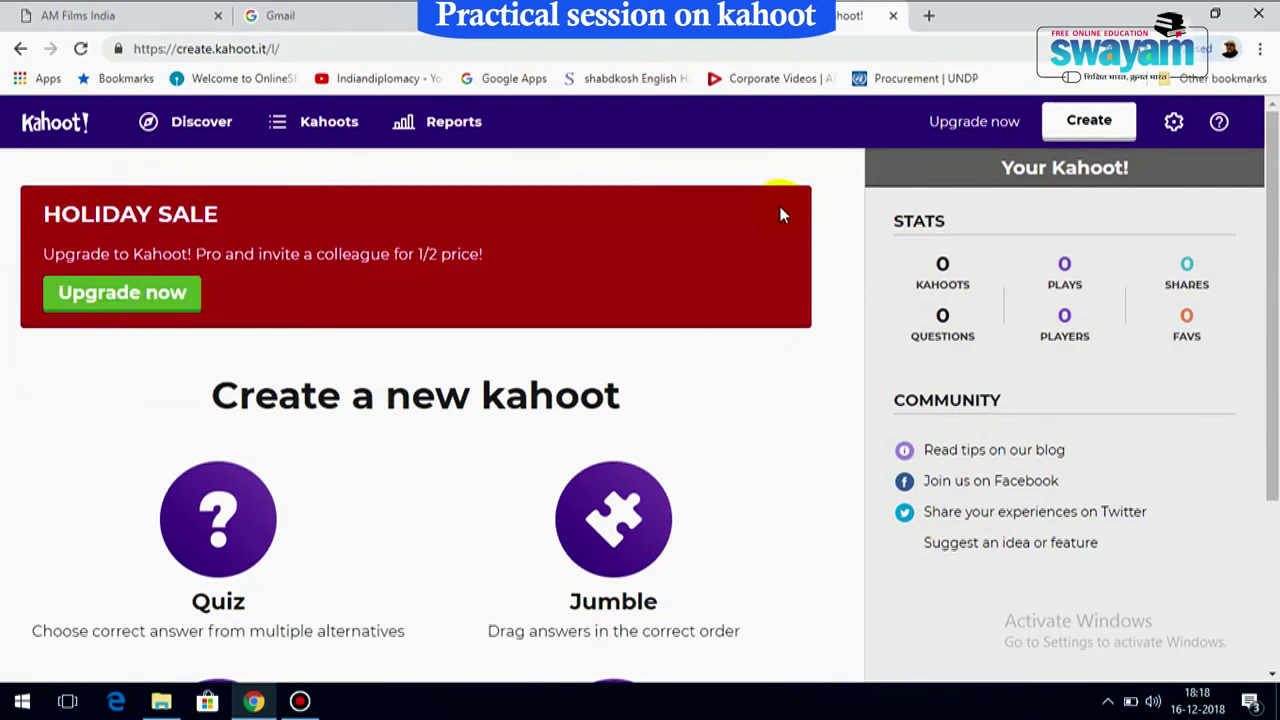
left_click(1265, 237)
left_click_drag(1265, 237, 1257, 366)
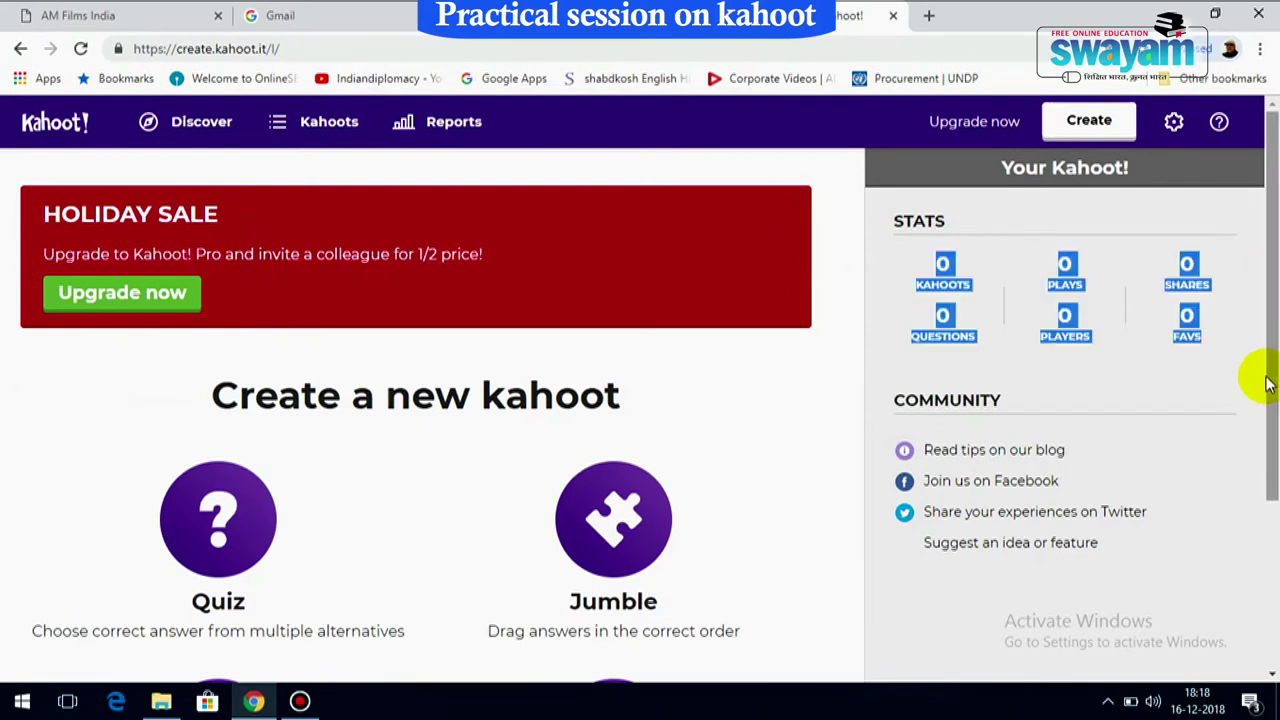
left_click(1272, 640)
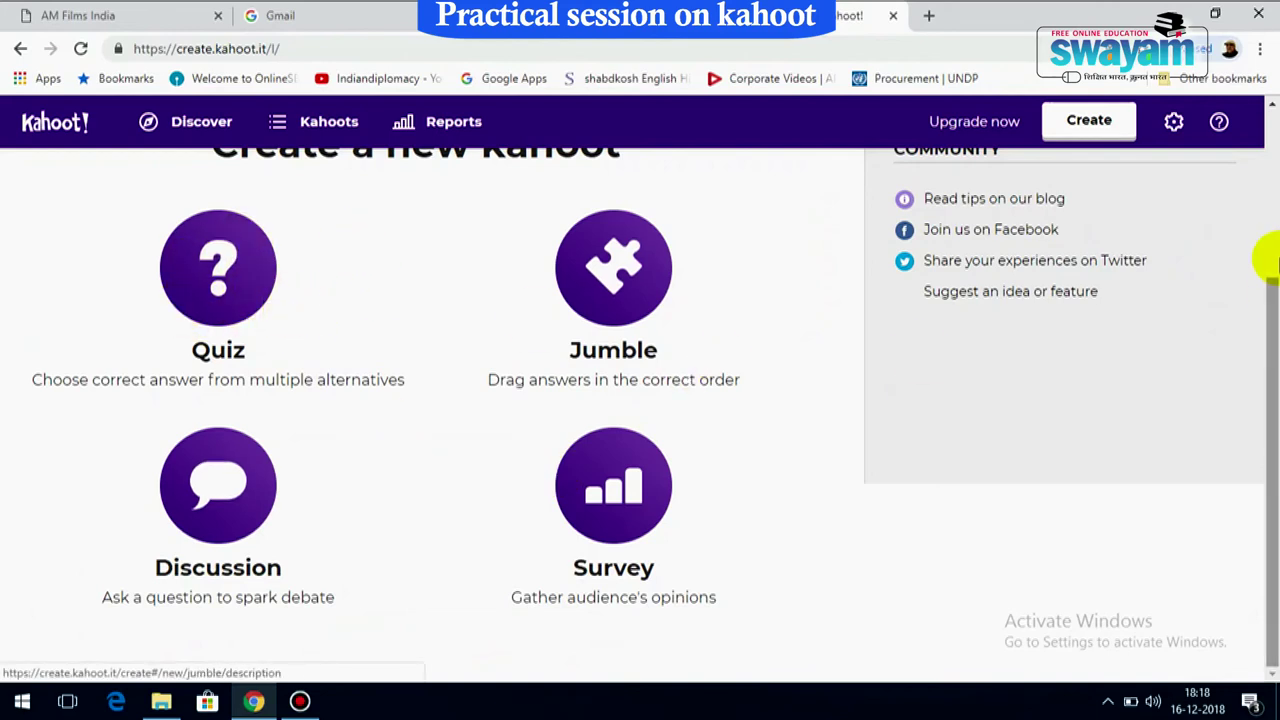
left_click_drag(1272, 340, 1266, 260)
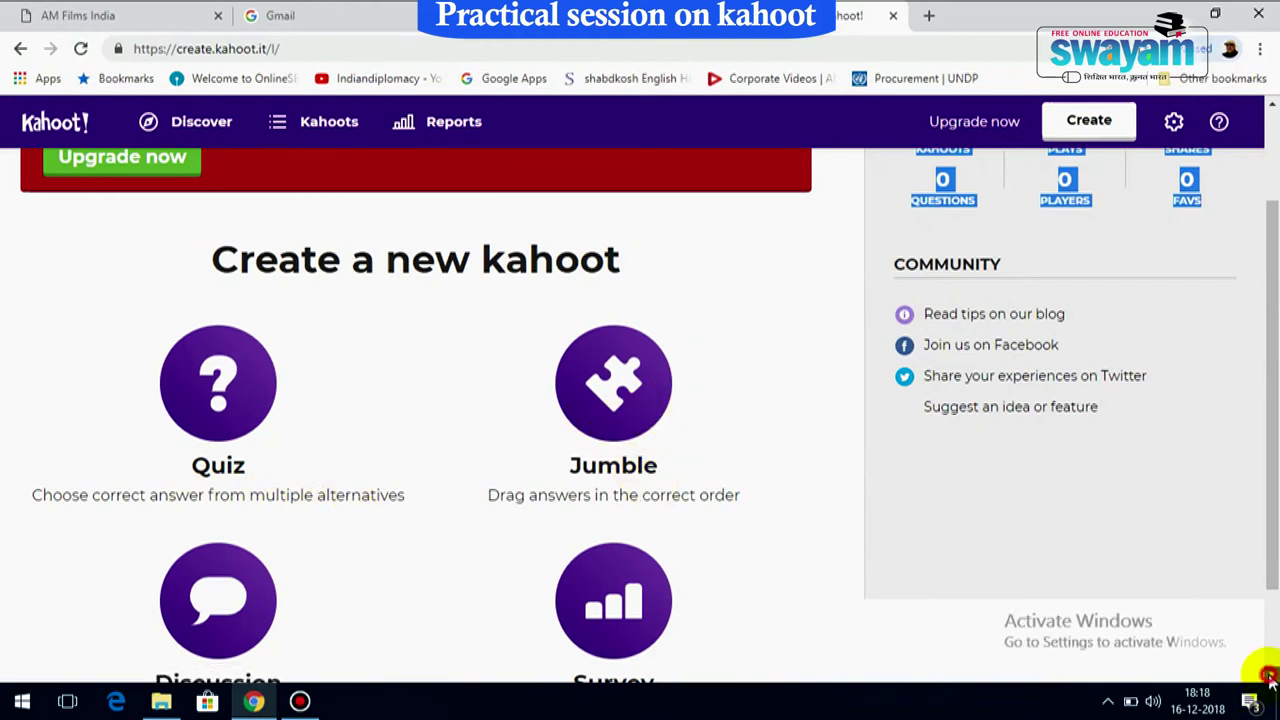
left_click(1270, 675)
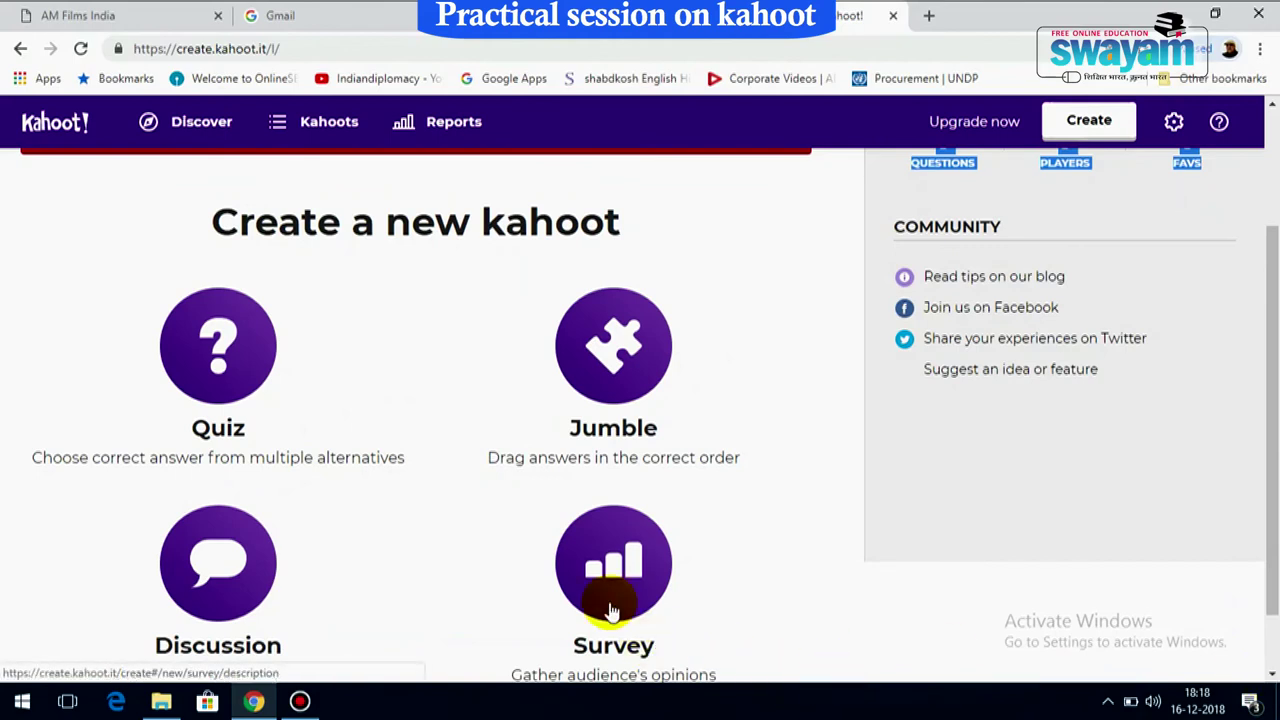
left_click(1272, 678)
left_click(218, 305)
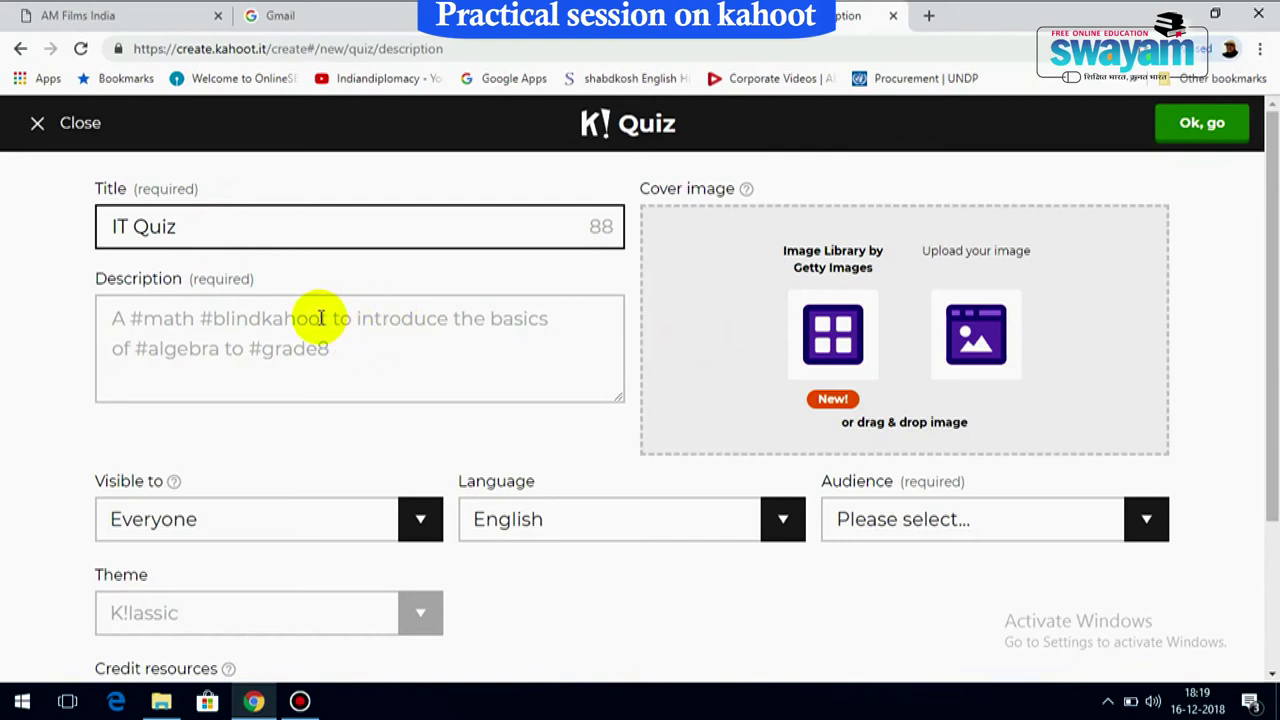
left_click(321, 318)
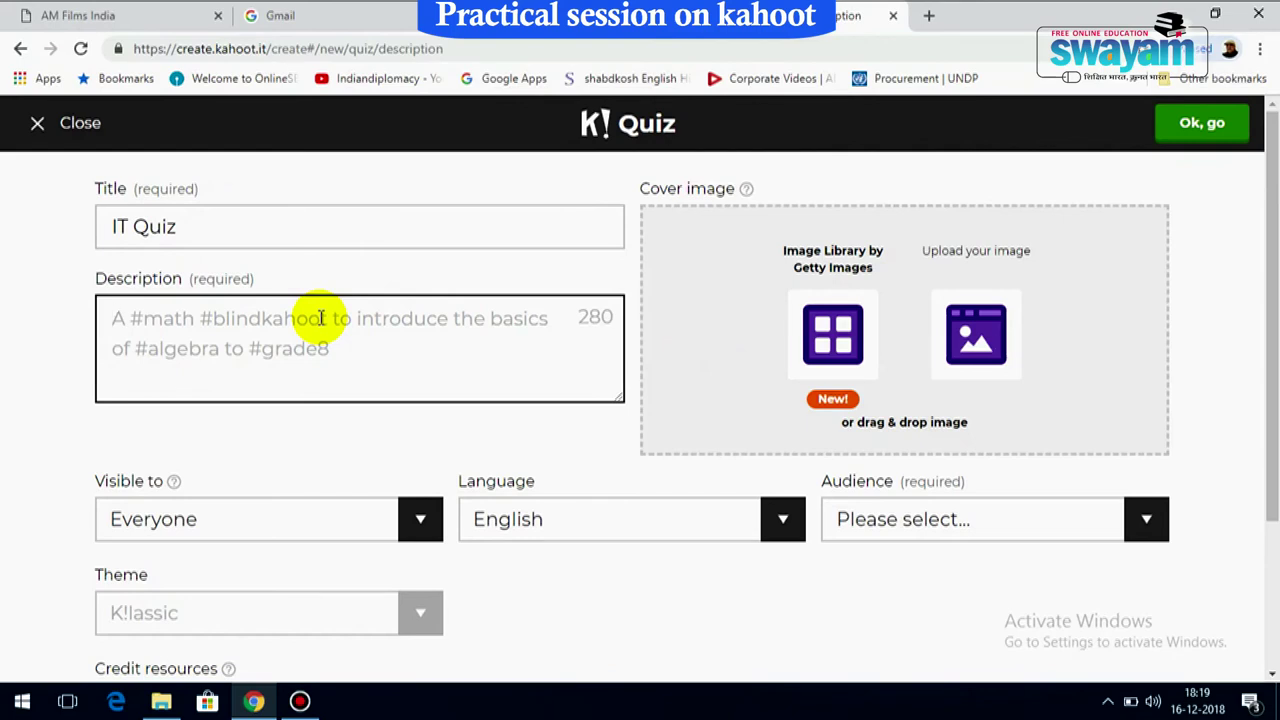
type("It is an elementary quiz")
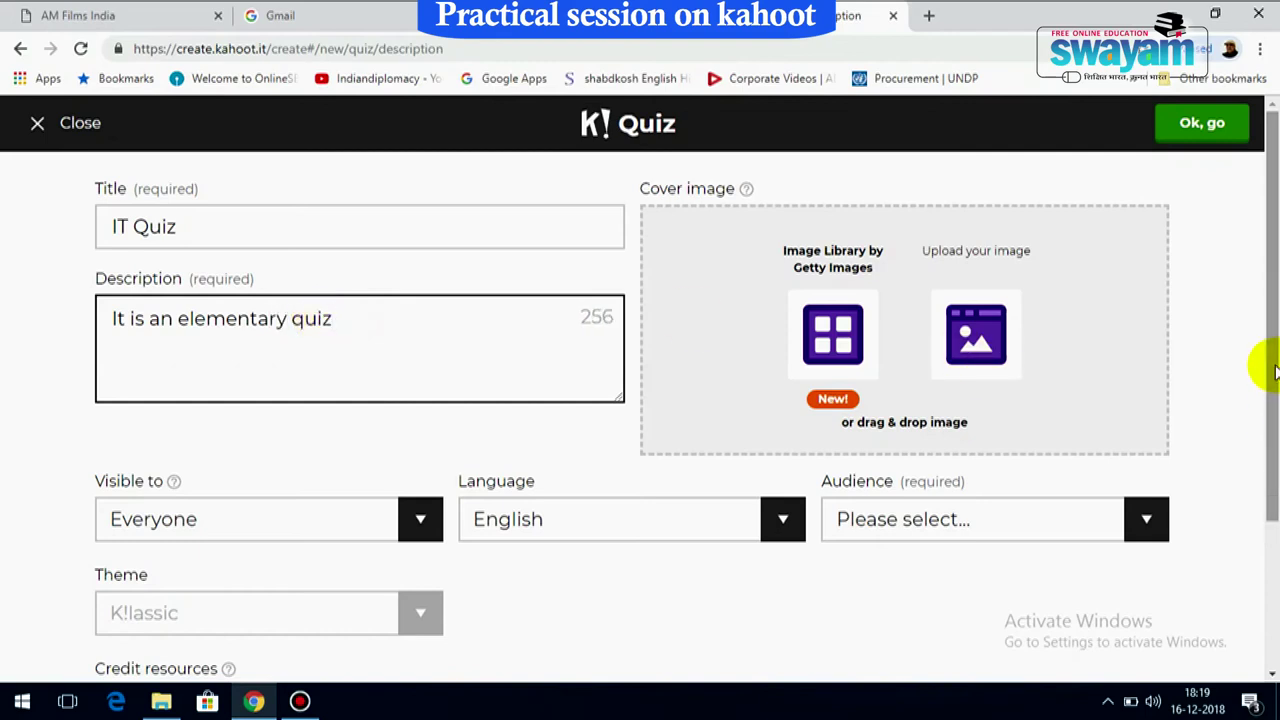
left_click_drag(1273, 370, 1277, 466)
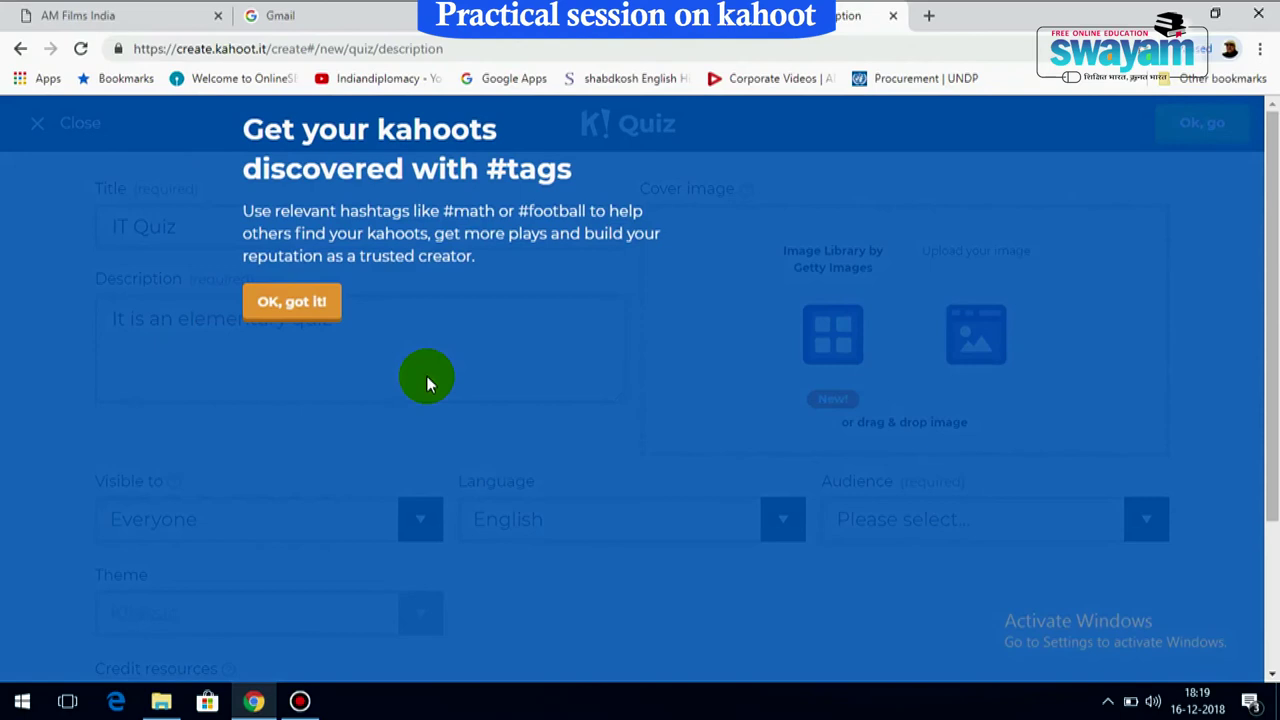
left_click(290, 303)
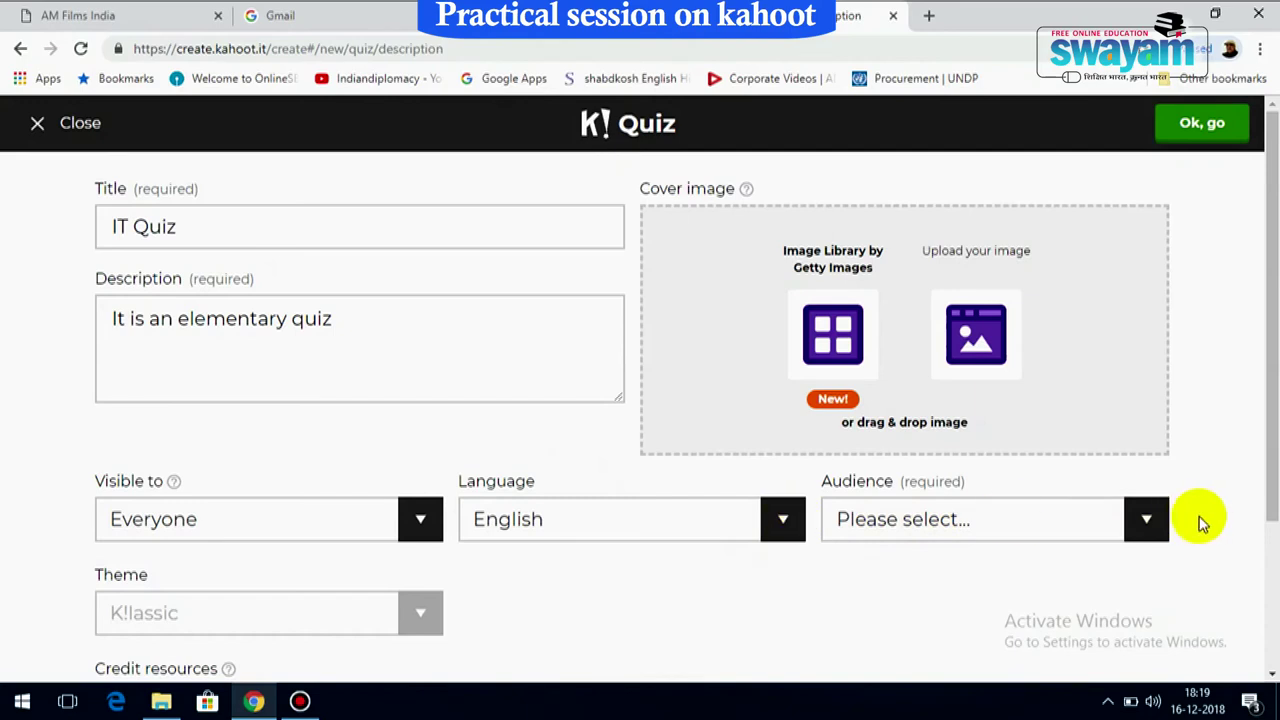
left_click(1148, 519)
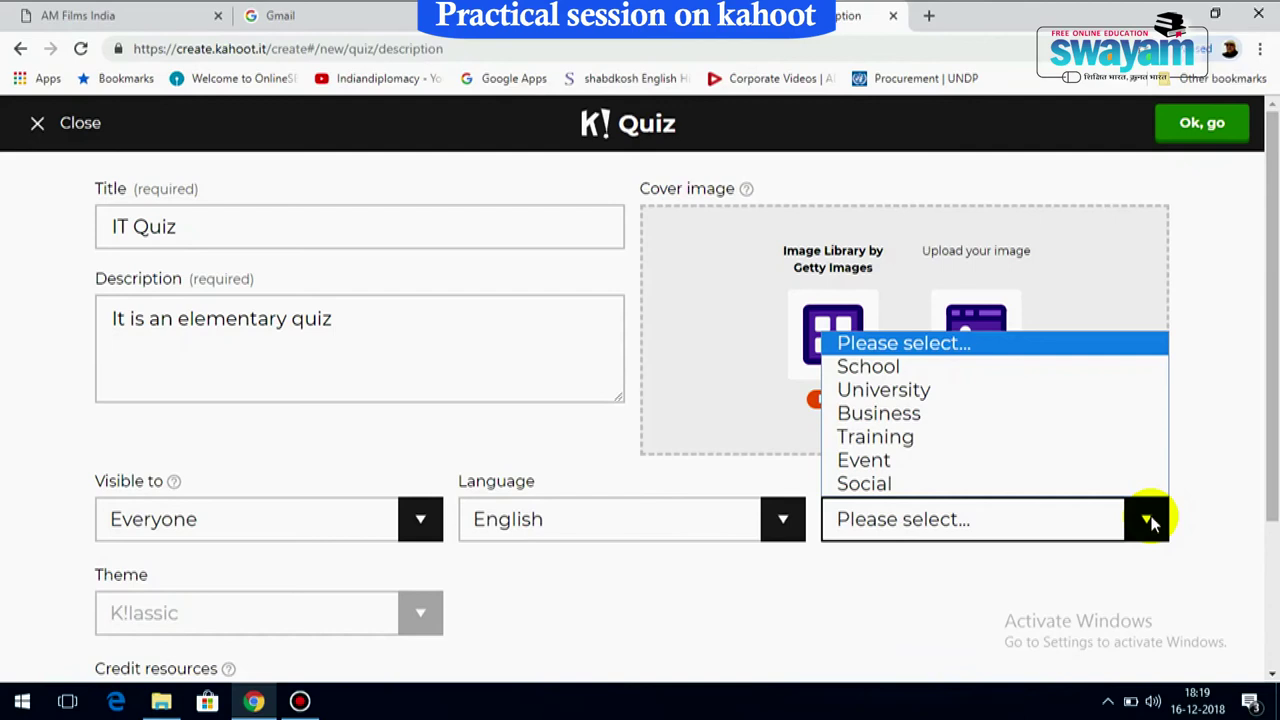
left_click(1204, 462)
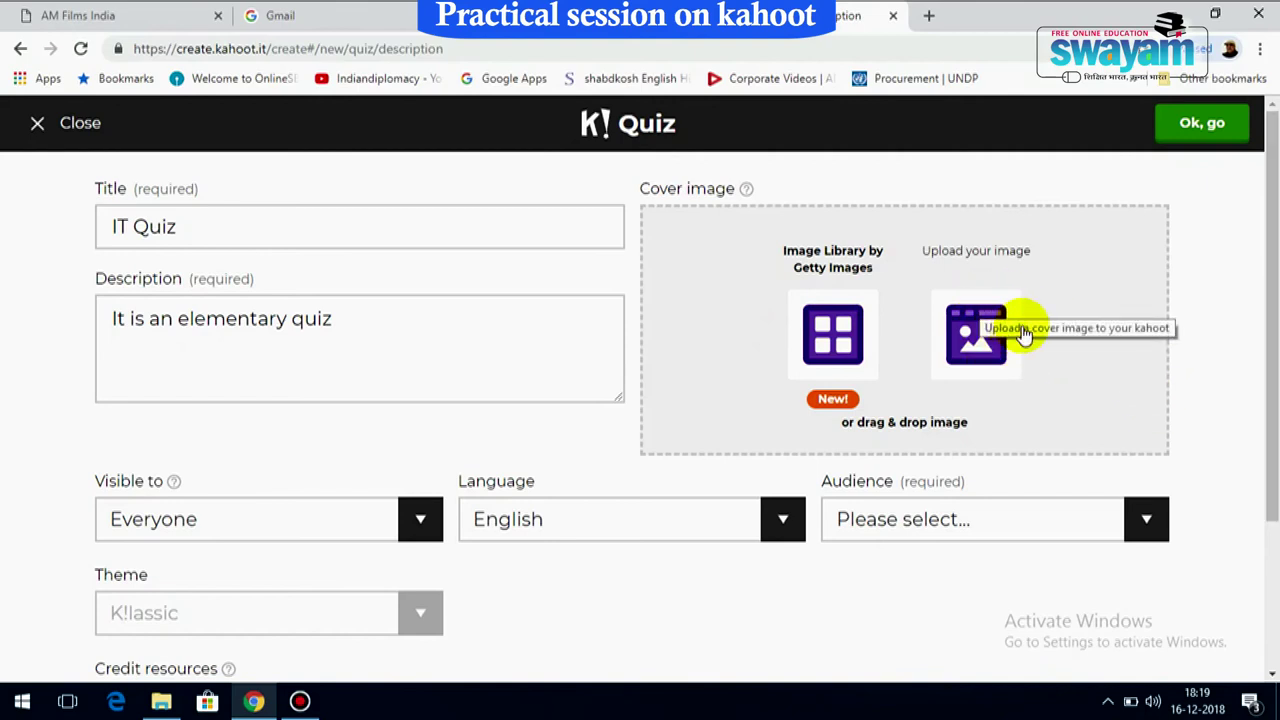
left_click(1270, 386)
left_click_drag(1270, 428, 1262, 549)
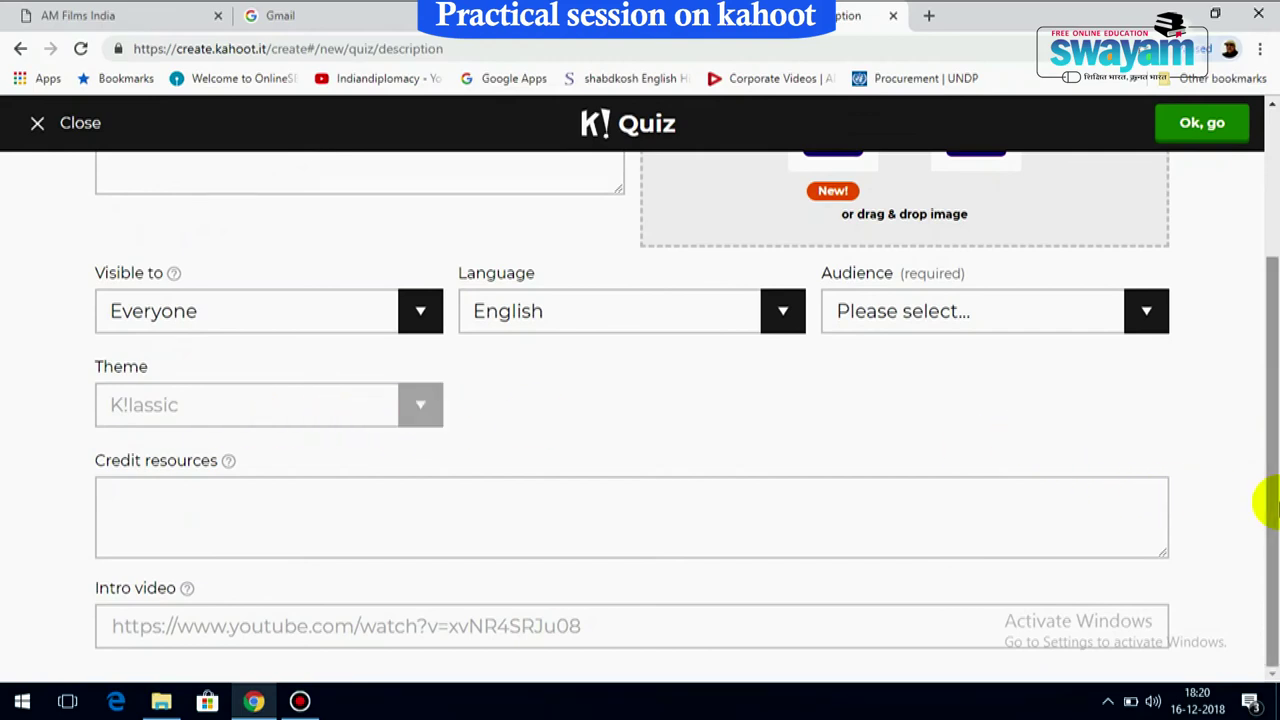
left_click_drag(1262, 517, 1253, 298)
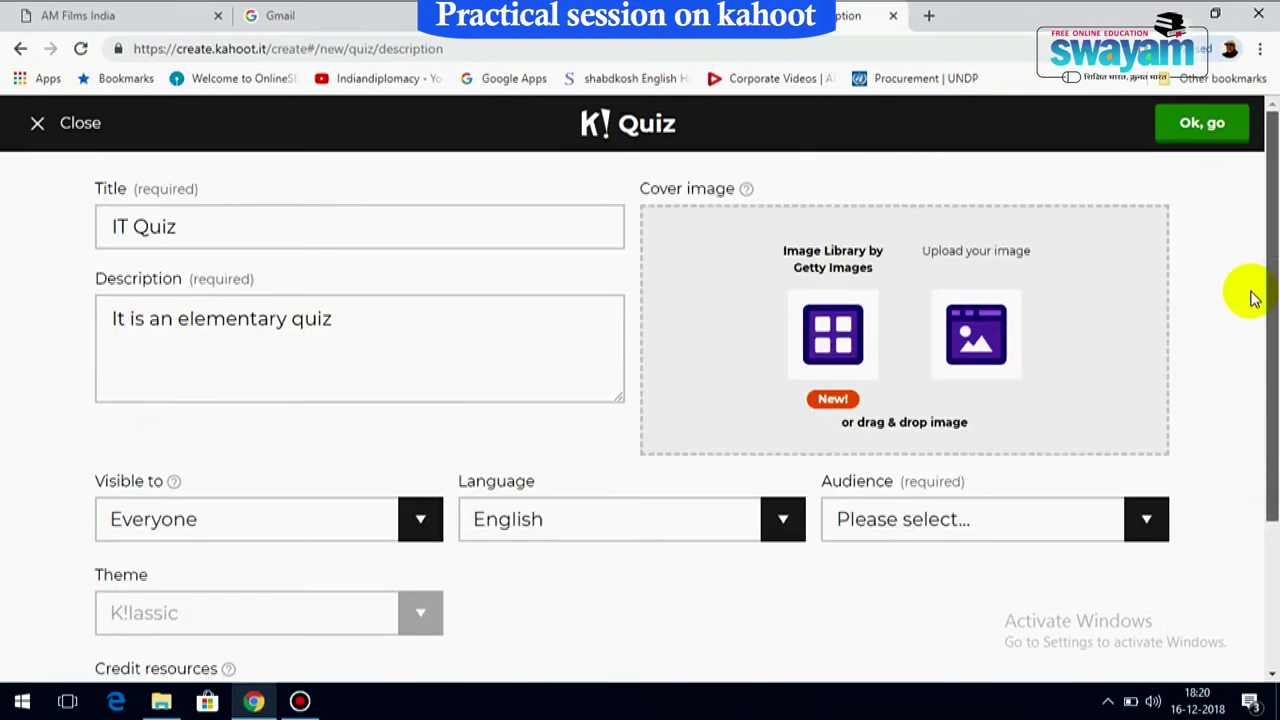
left_click(1190, 133)
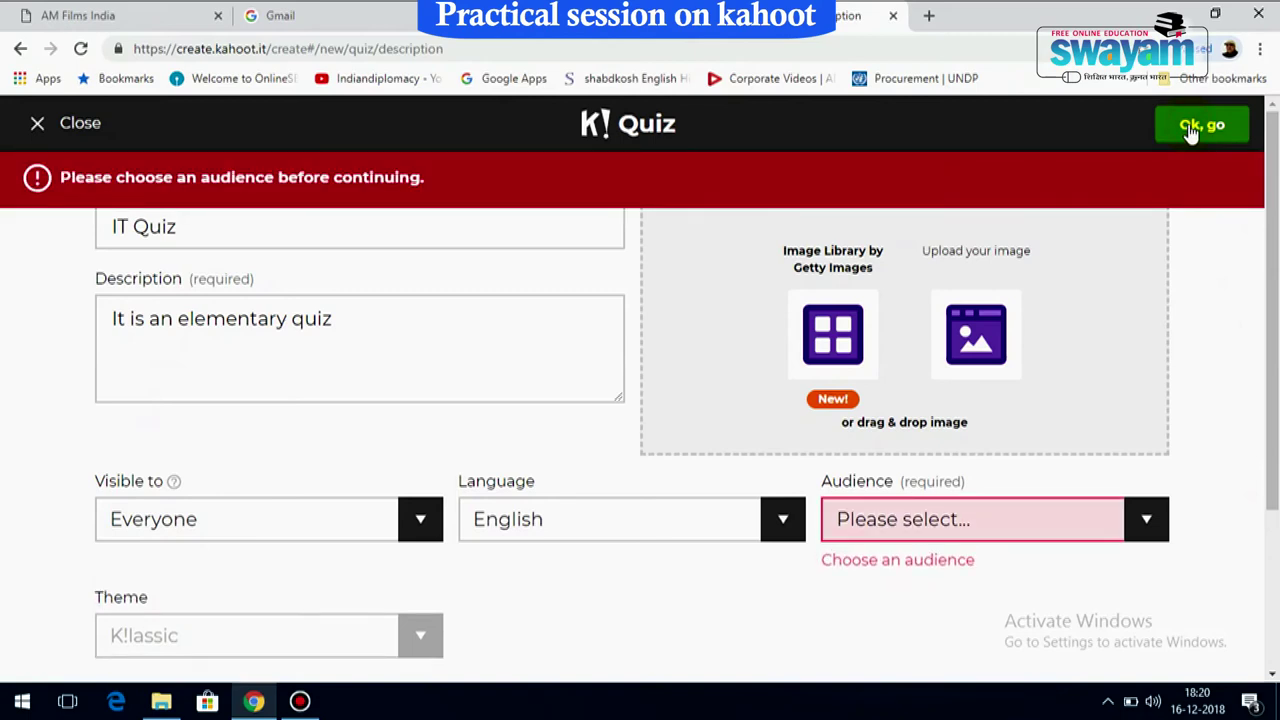
Set the audience to University, confirm the details, and skip the cover image with Maybe later
left_click(1148, 522)
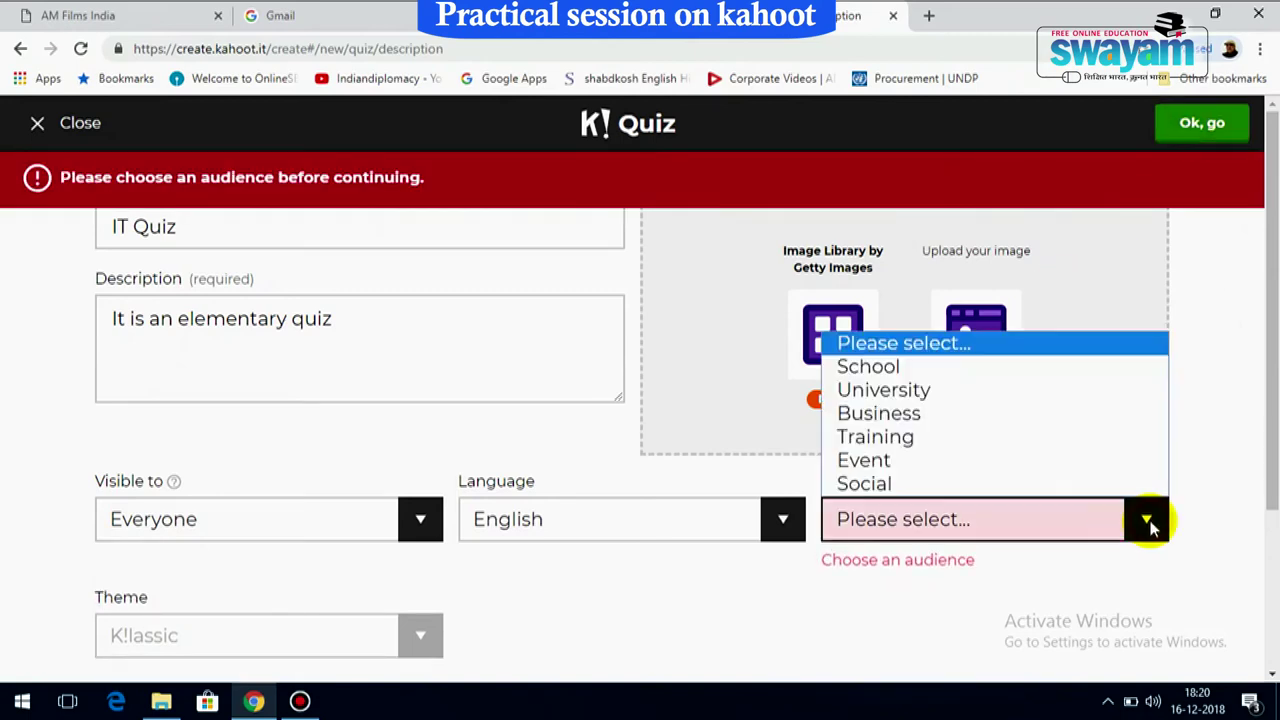
left_click(915, 395)
left_click(1200, 126)
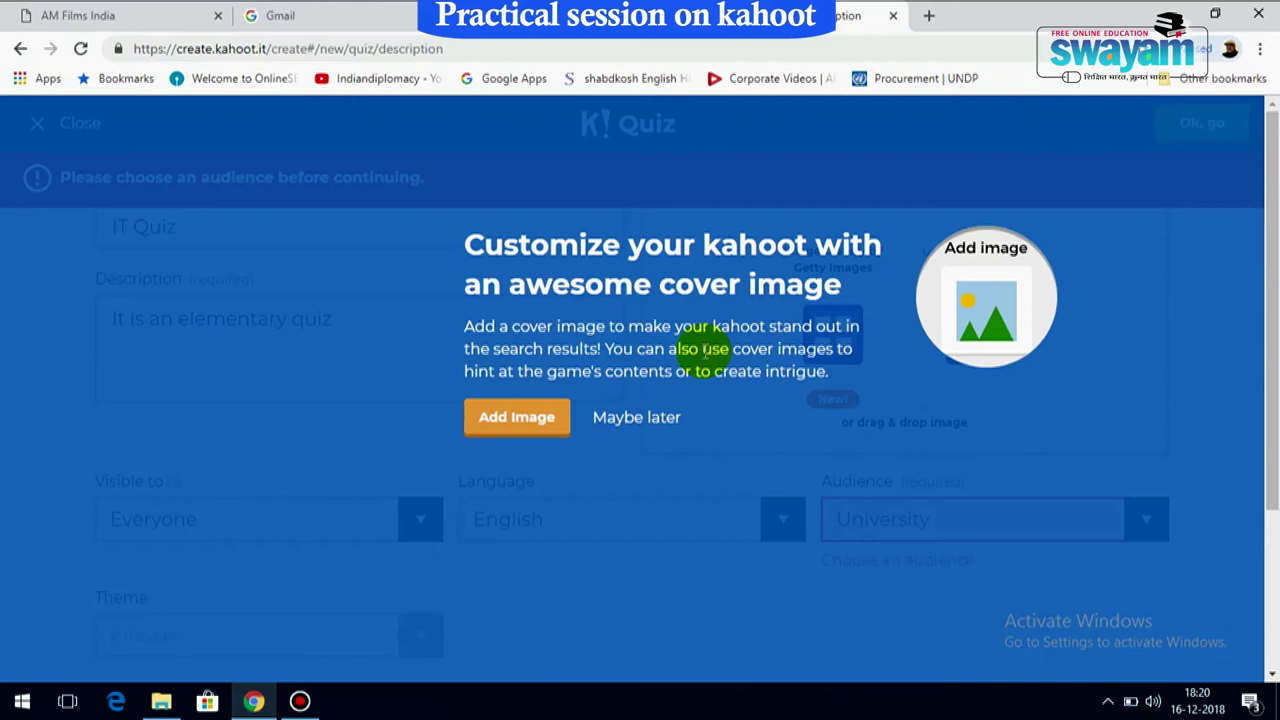
left_click(500, 424)
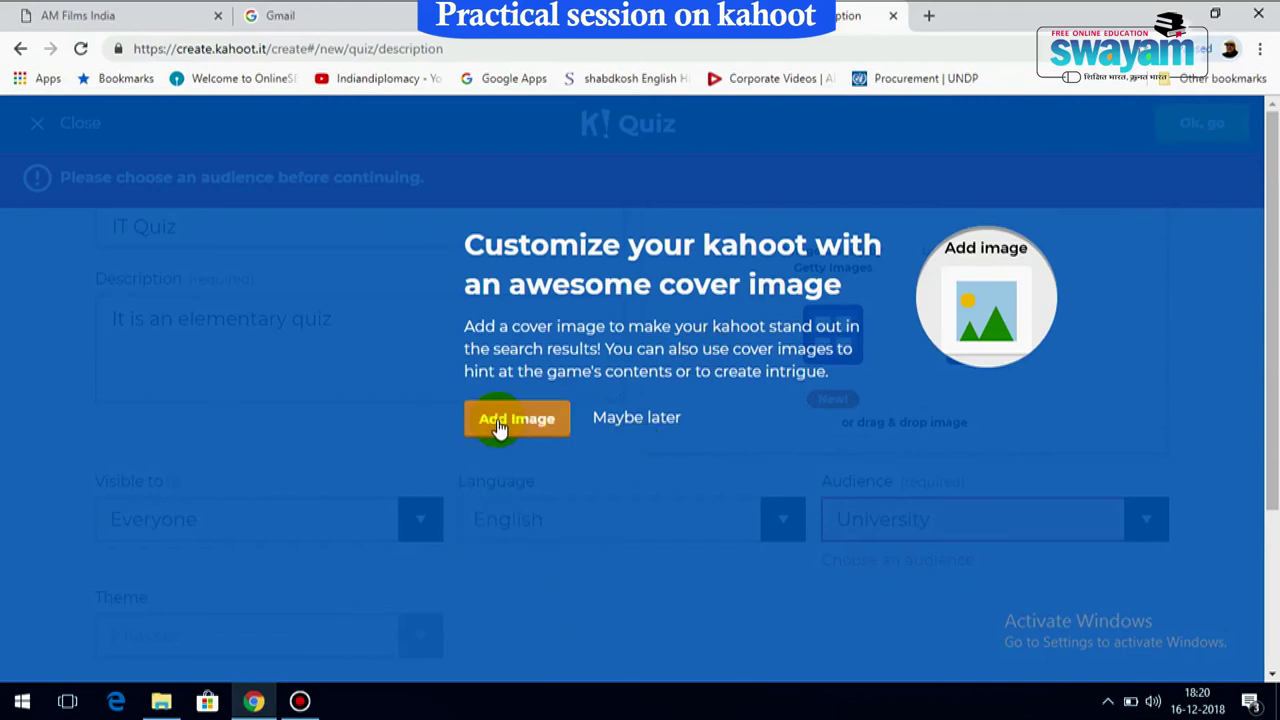
left_click(655, 422)
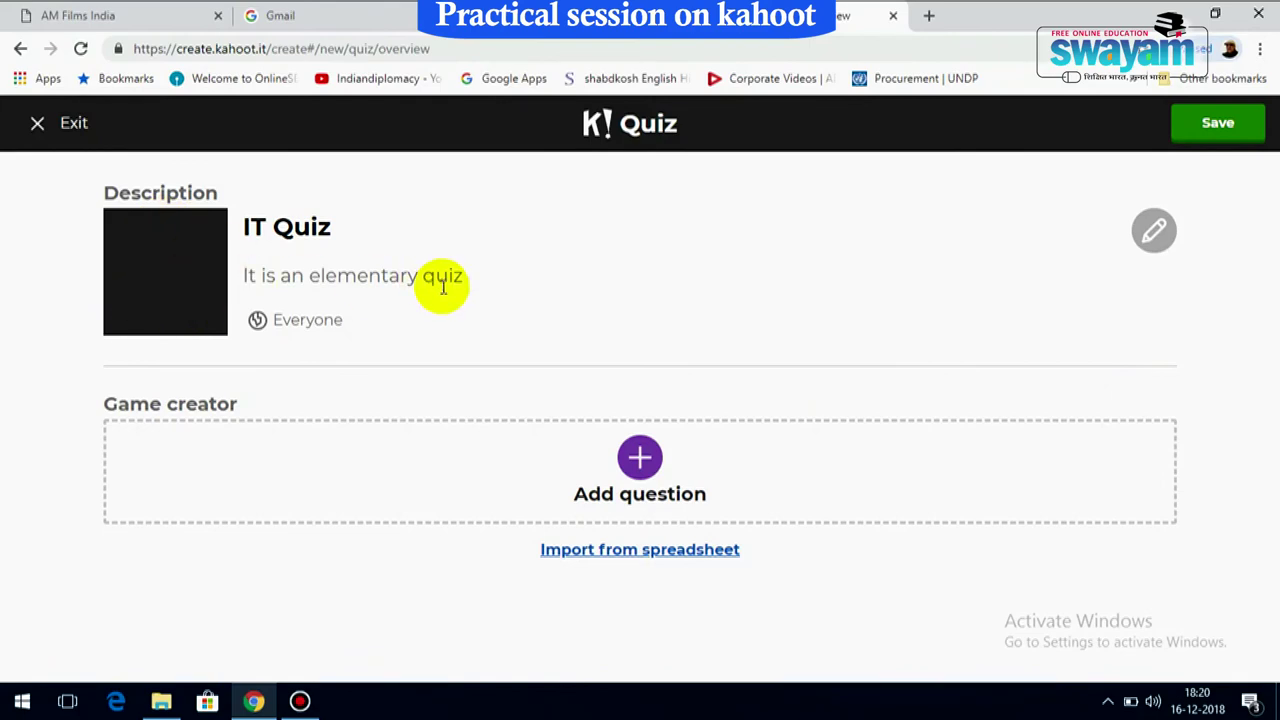
Add a question 'Who is CEO of Google?' and fill in the first and third answers
left_click(640, 462)
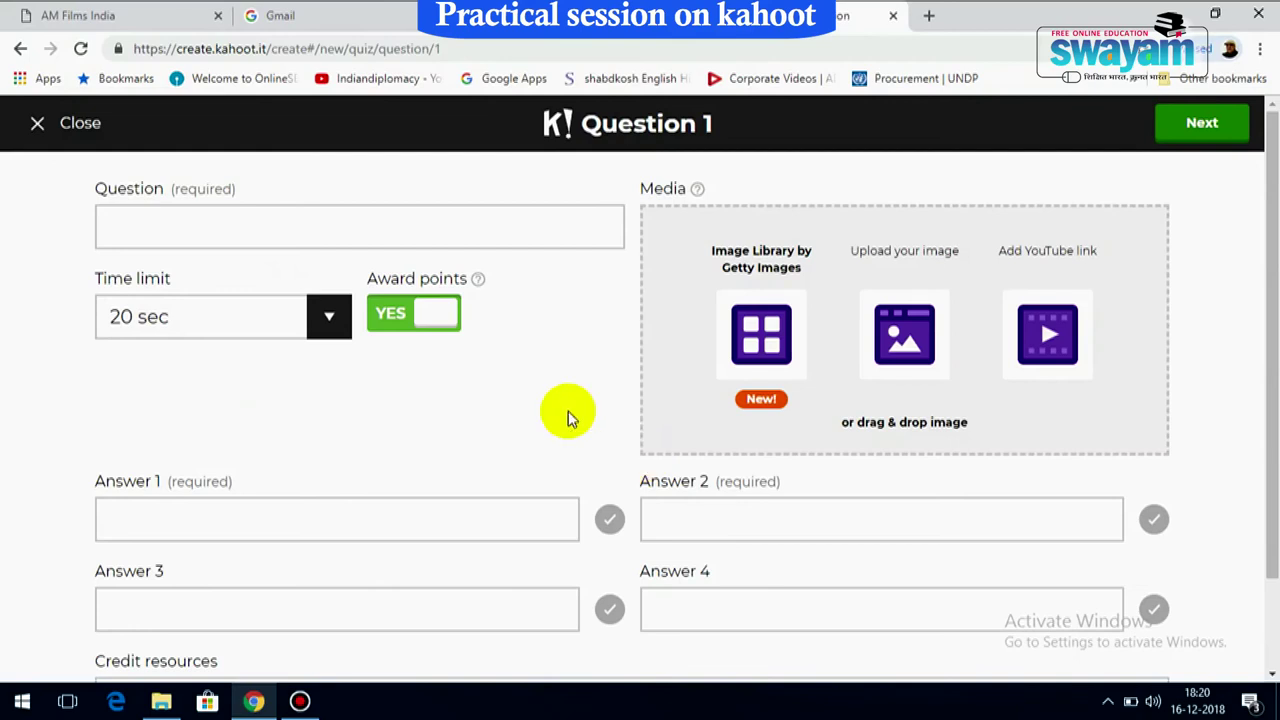
left_click(175, 229)
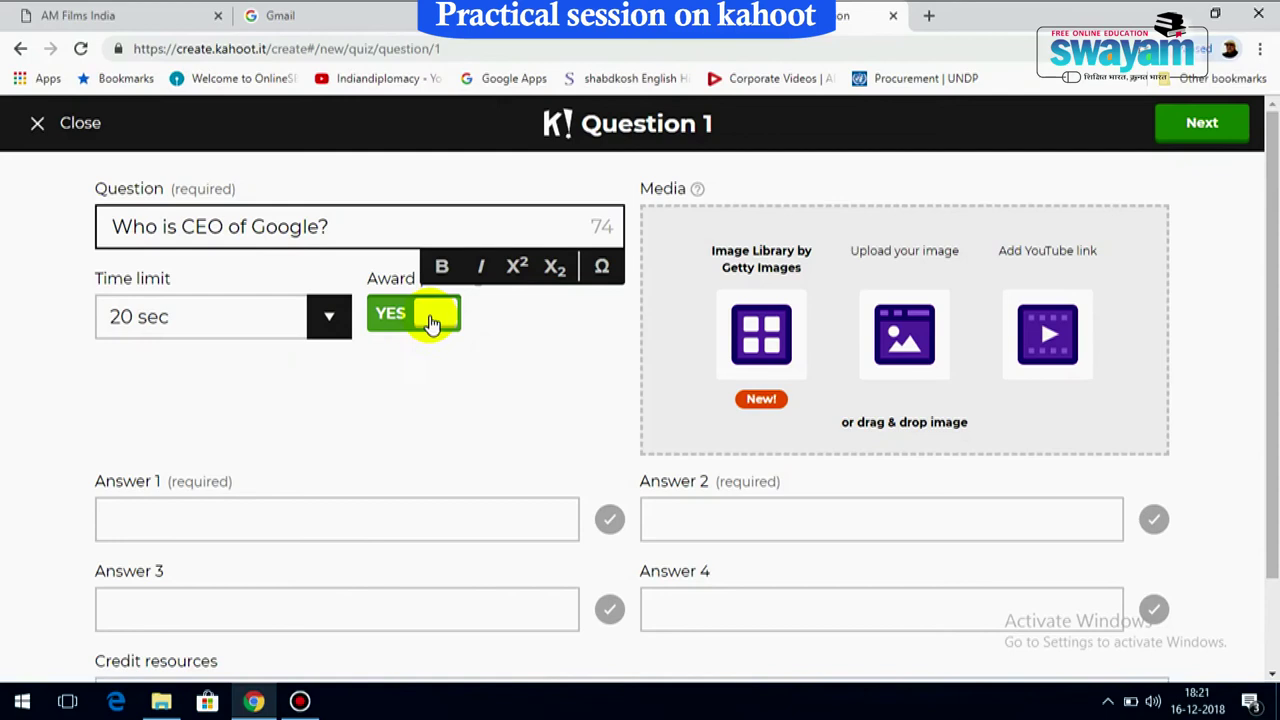
left_click_drag(1268, 305, 1266, 354)
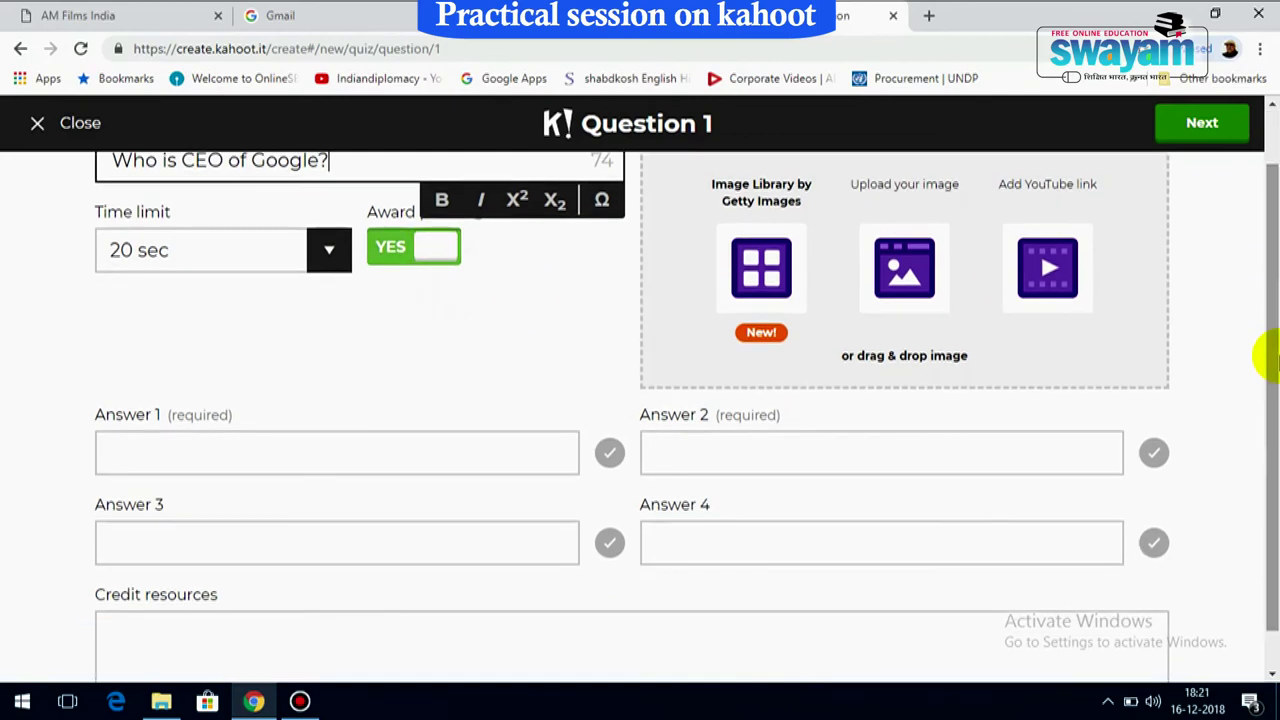
left_click(131, 453)
type("Bill Gates")
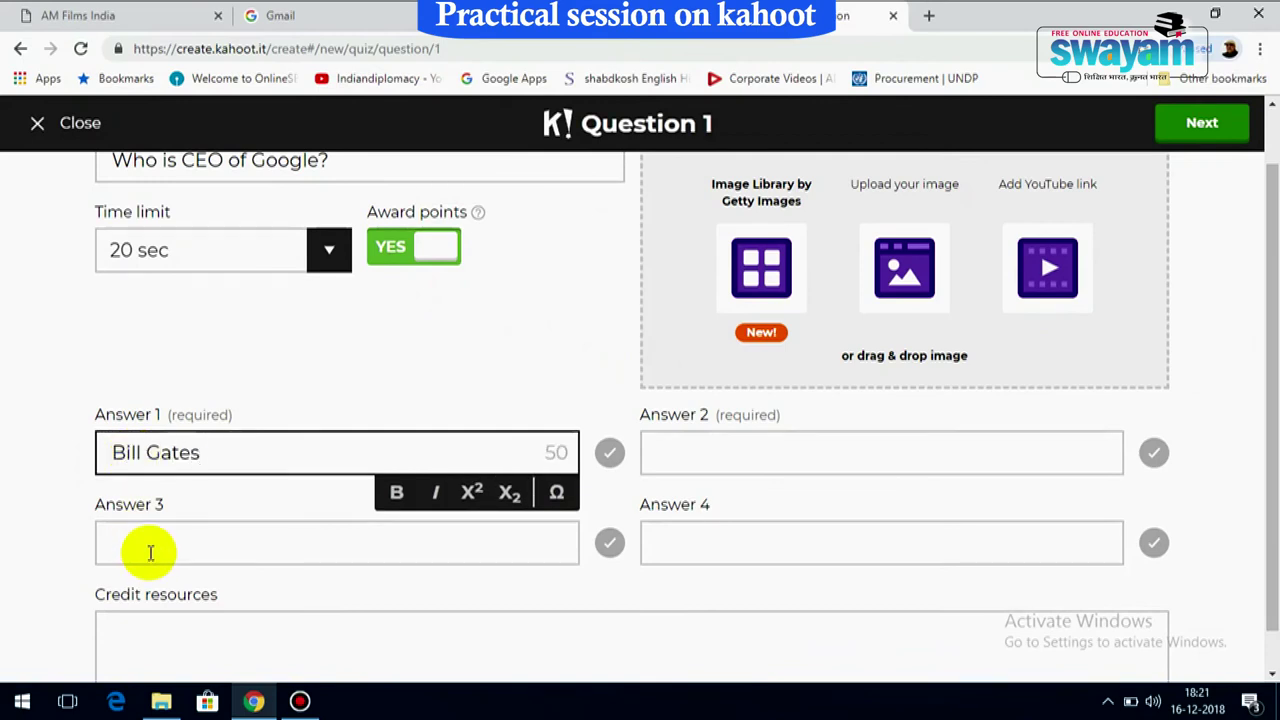
left_click(146, 551)
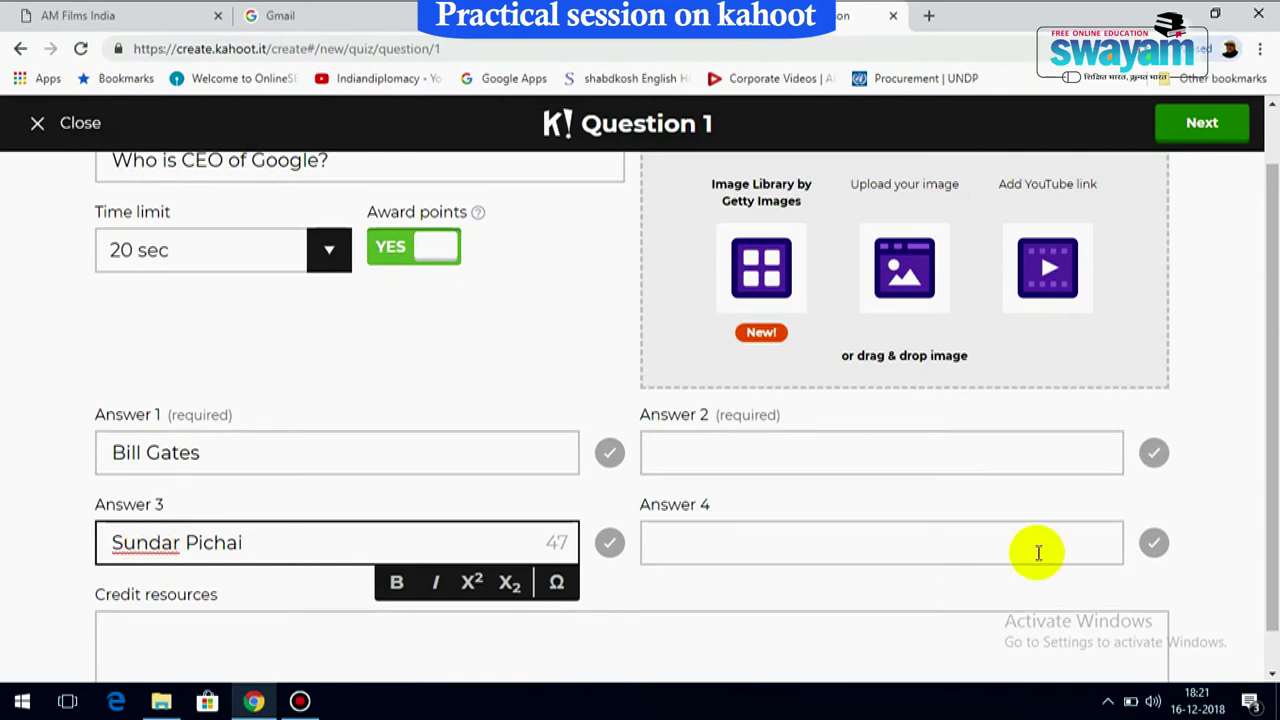
left_click_drag(1272, 470, 1272, 548)
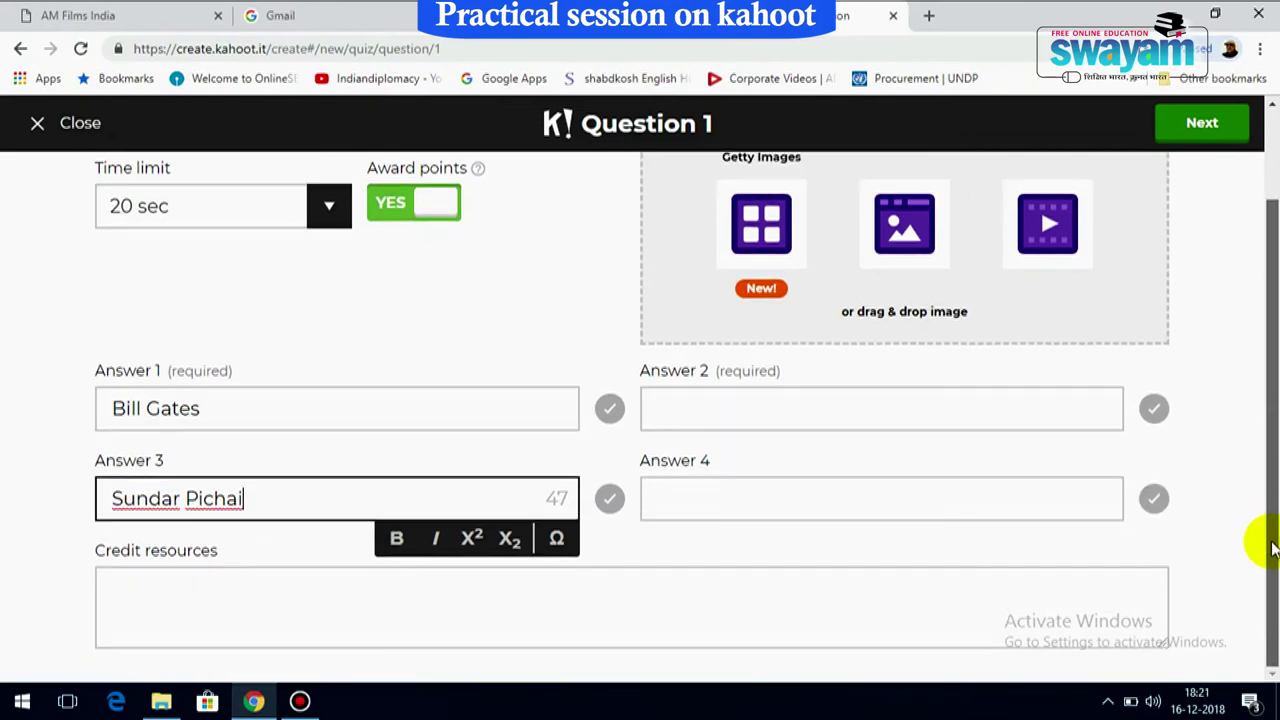
Fill in the second and fourth answers, mark Sundar Pichai correct, and finish question 1
left_click(683, 410)
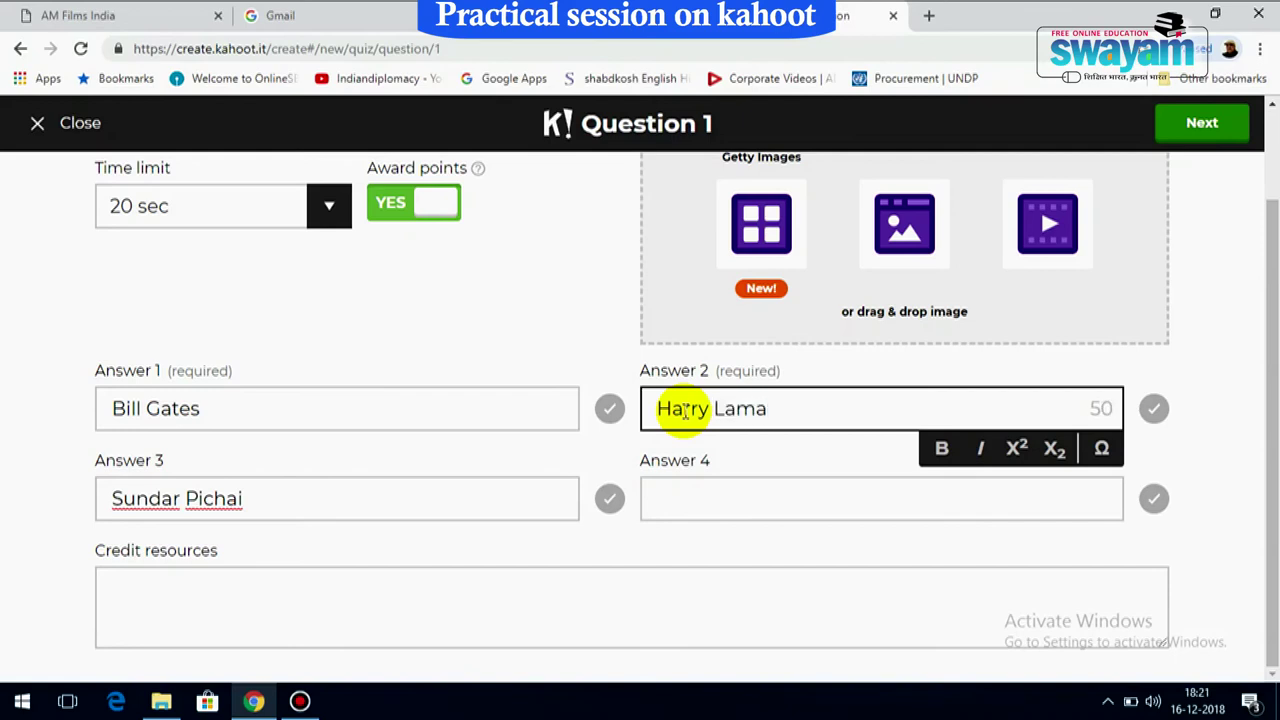
left_click(692, 508)
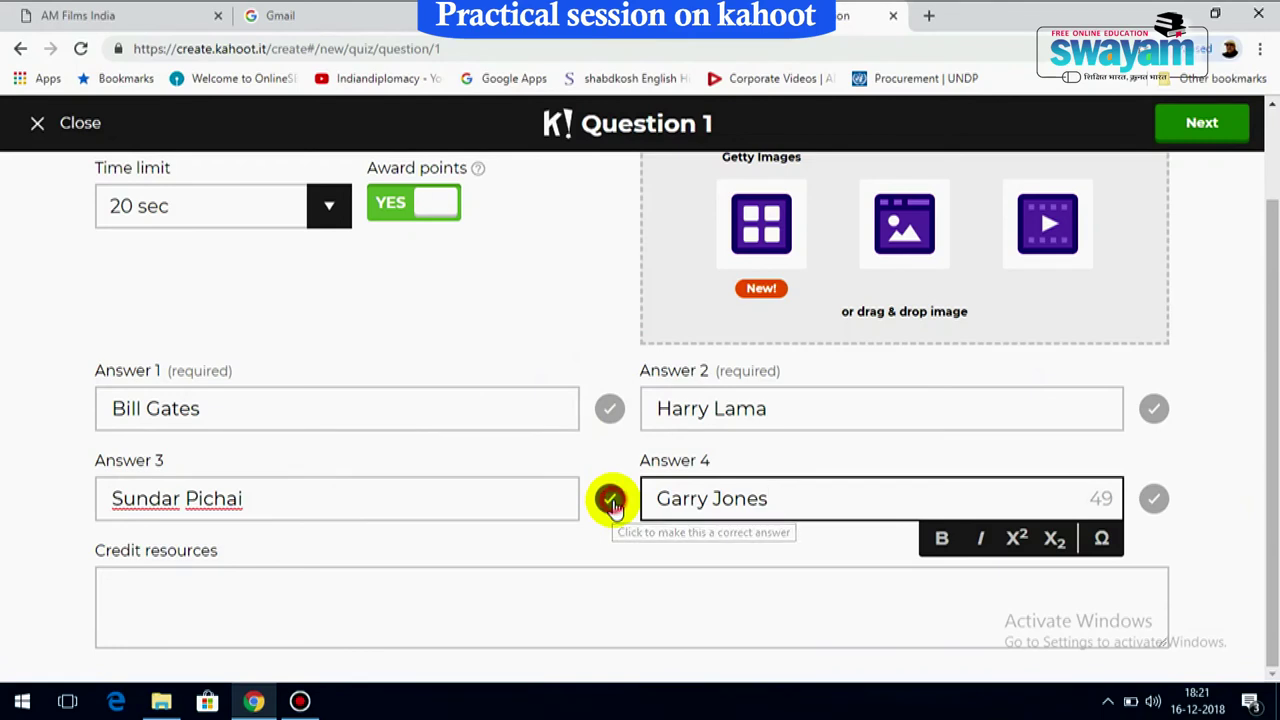
left_click(610, 500)
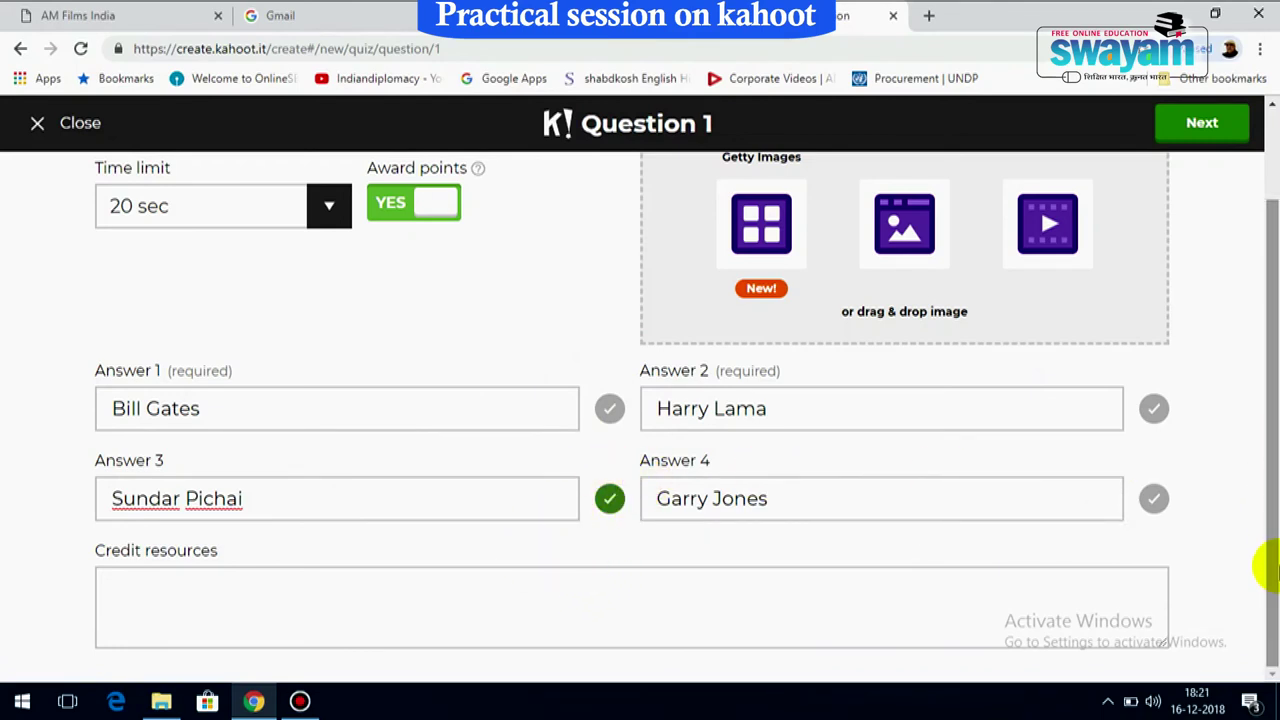
left_click(426, 623)
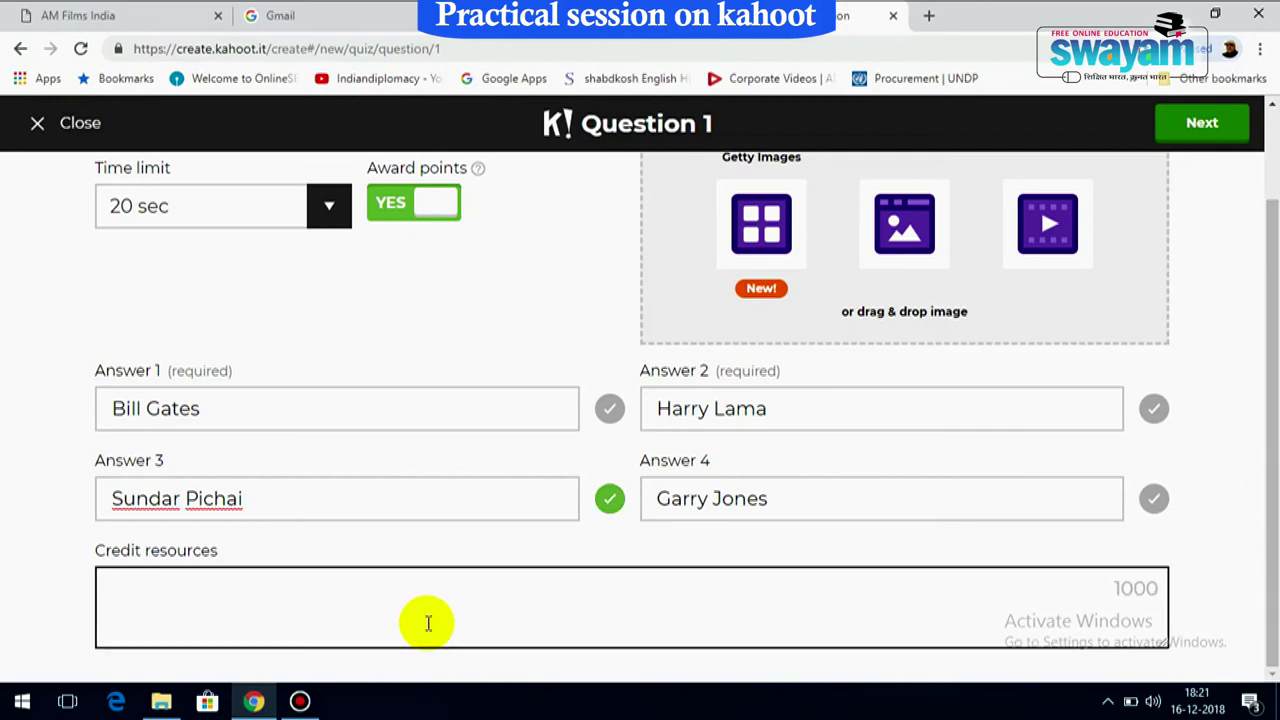
left_click(1270, 400)
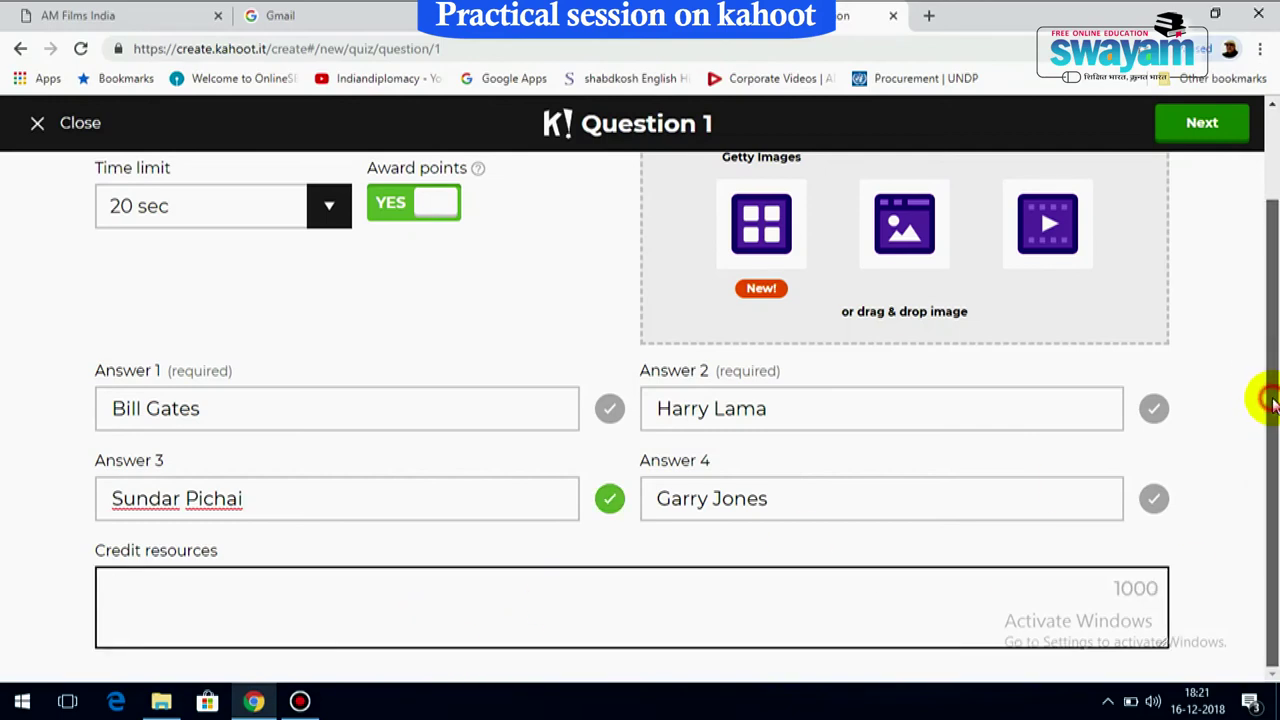
left_click_drag(1270, 400, 1266, 277)
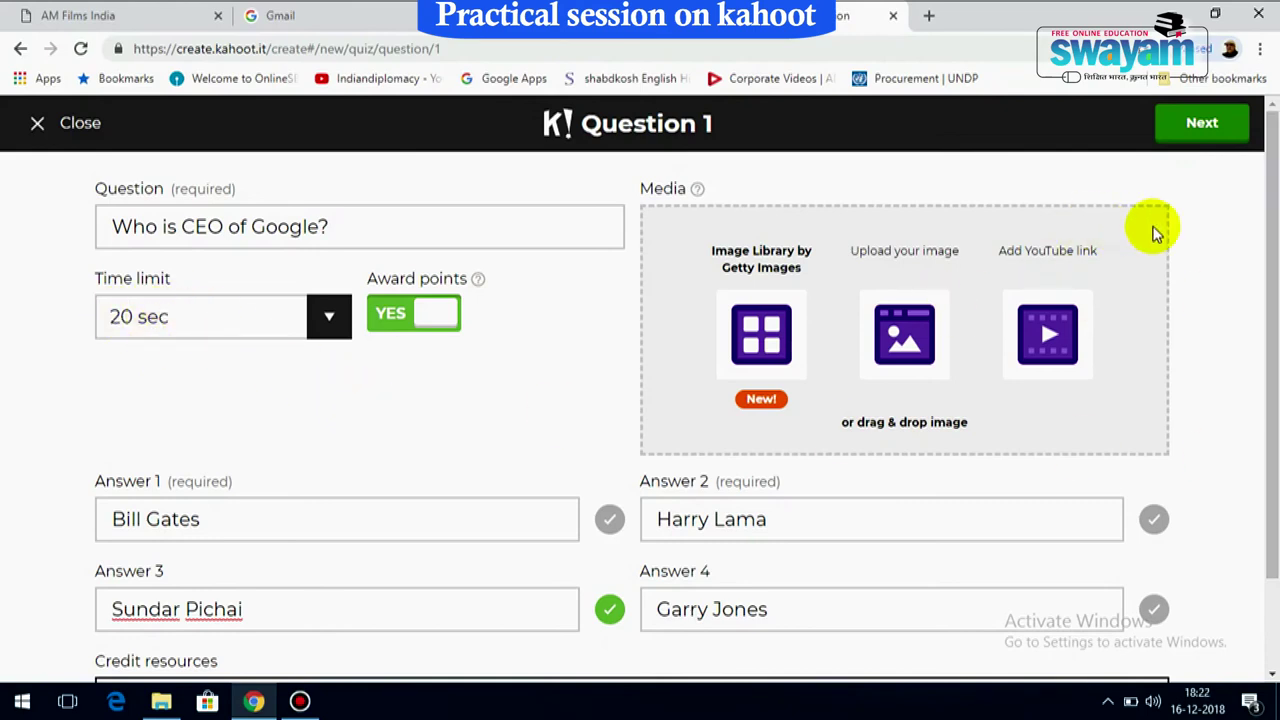
left_click(1203, 125)
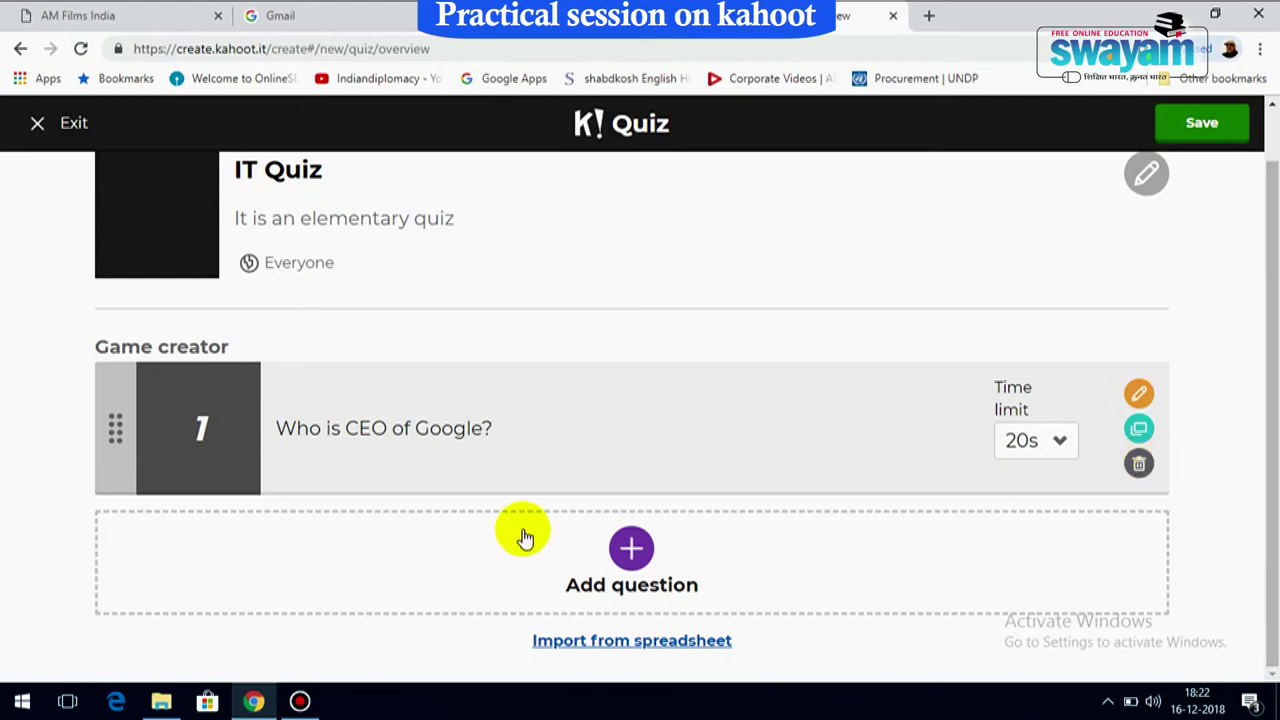
left_click(632, 556)
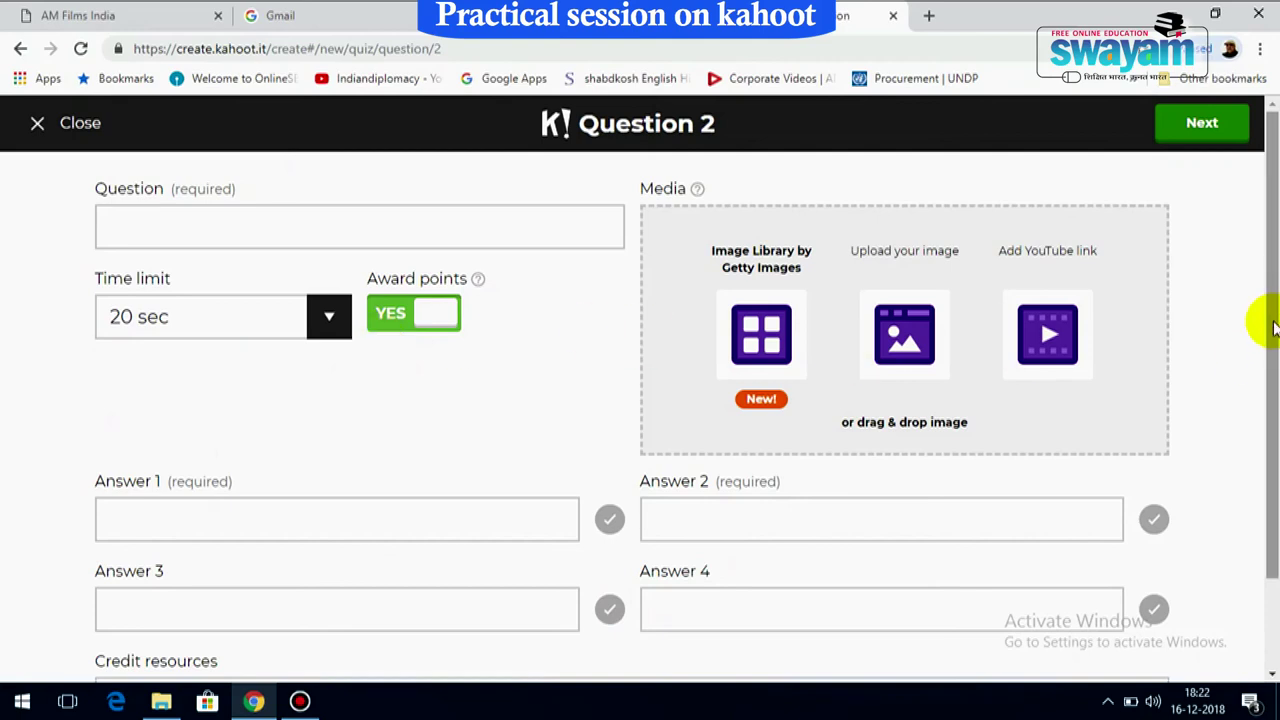
left_click(1202, 124)
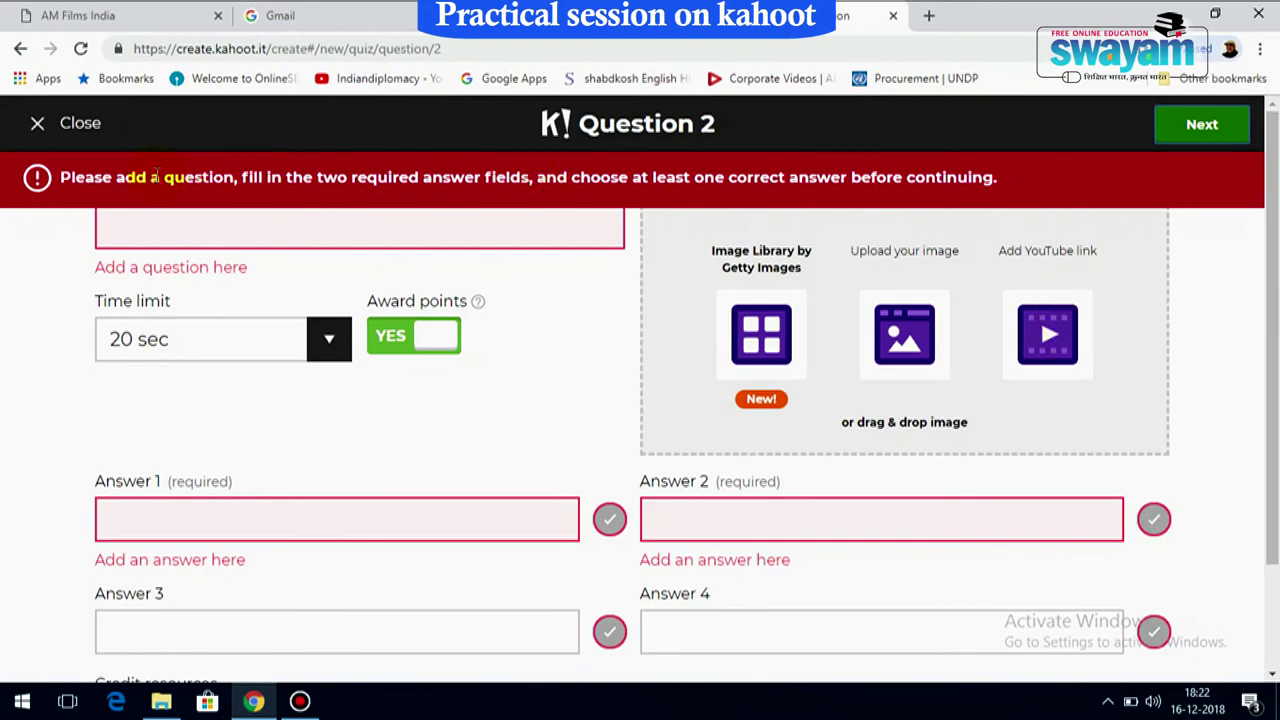
left_click(38, 127)
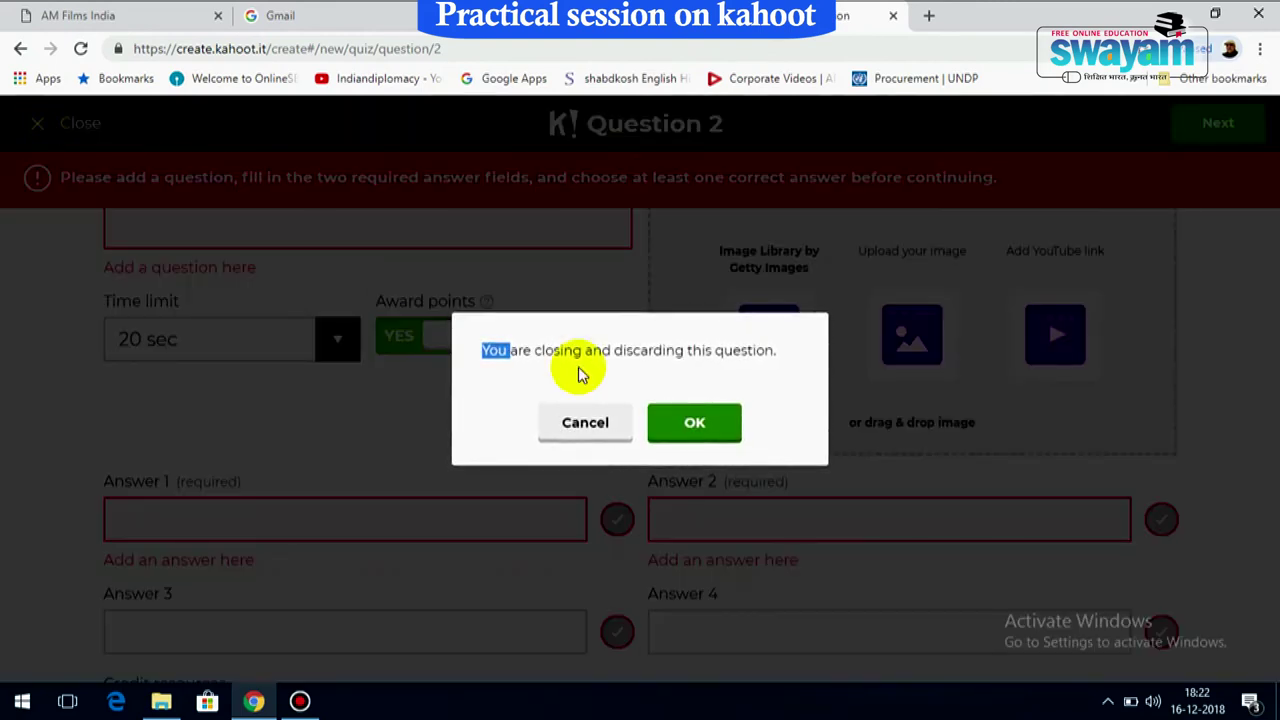
left_click(694, 424)
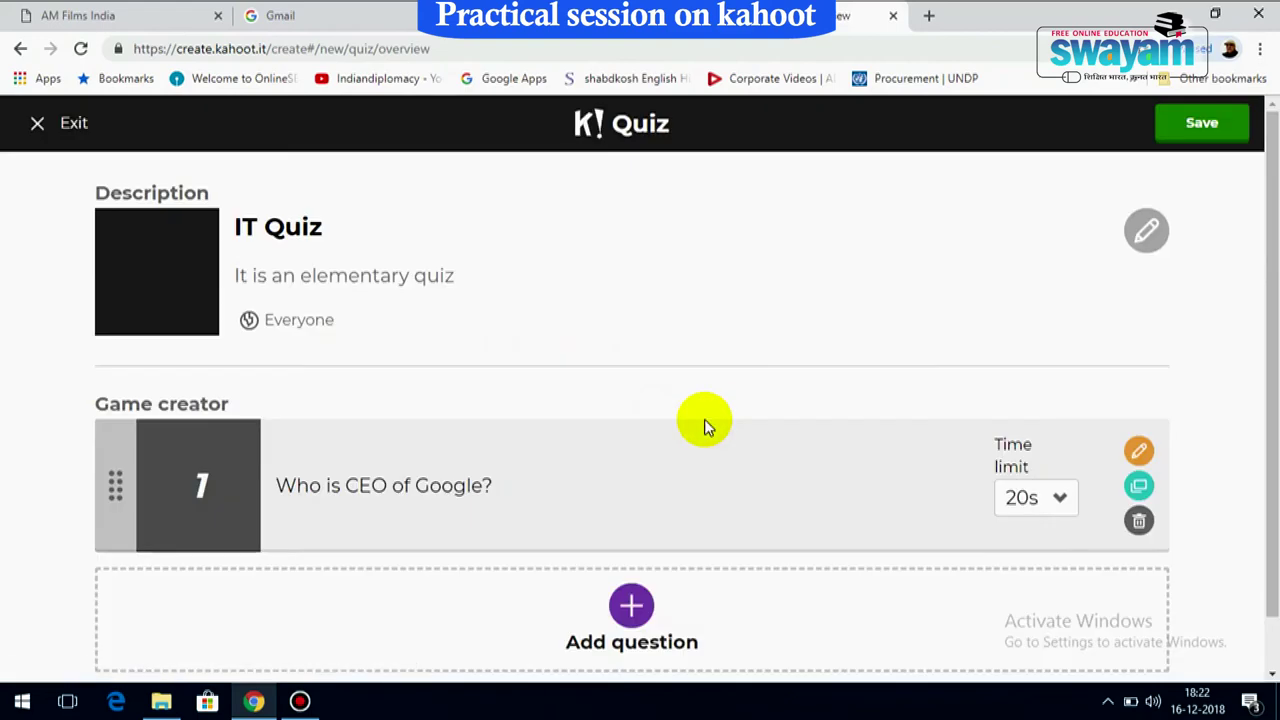
left_click(1272, 450)
left_click_drag(1272, 450, 1266, 491)
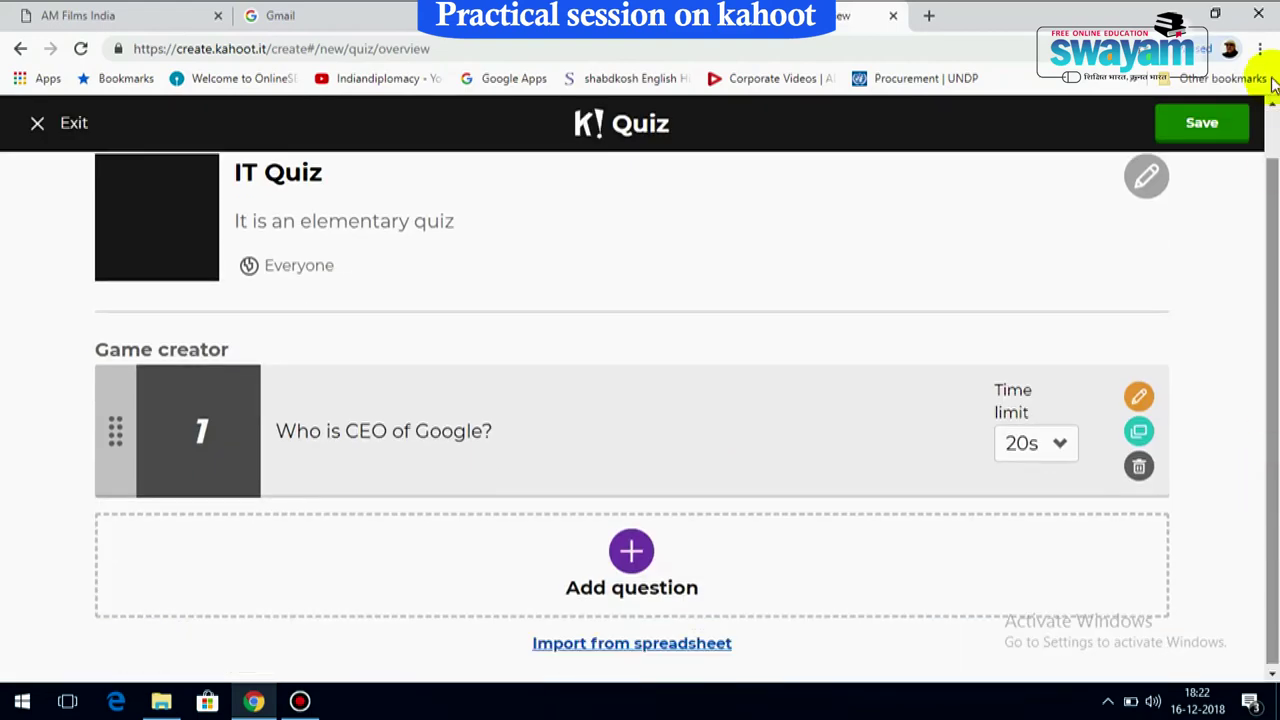
left_click_drag(1272, 255, 1268, 145)
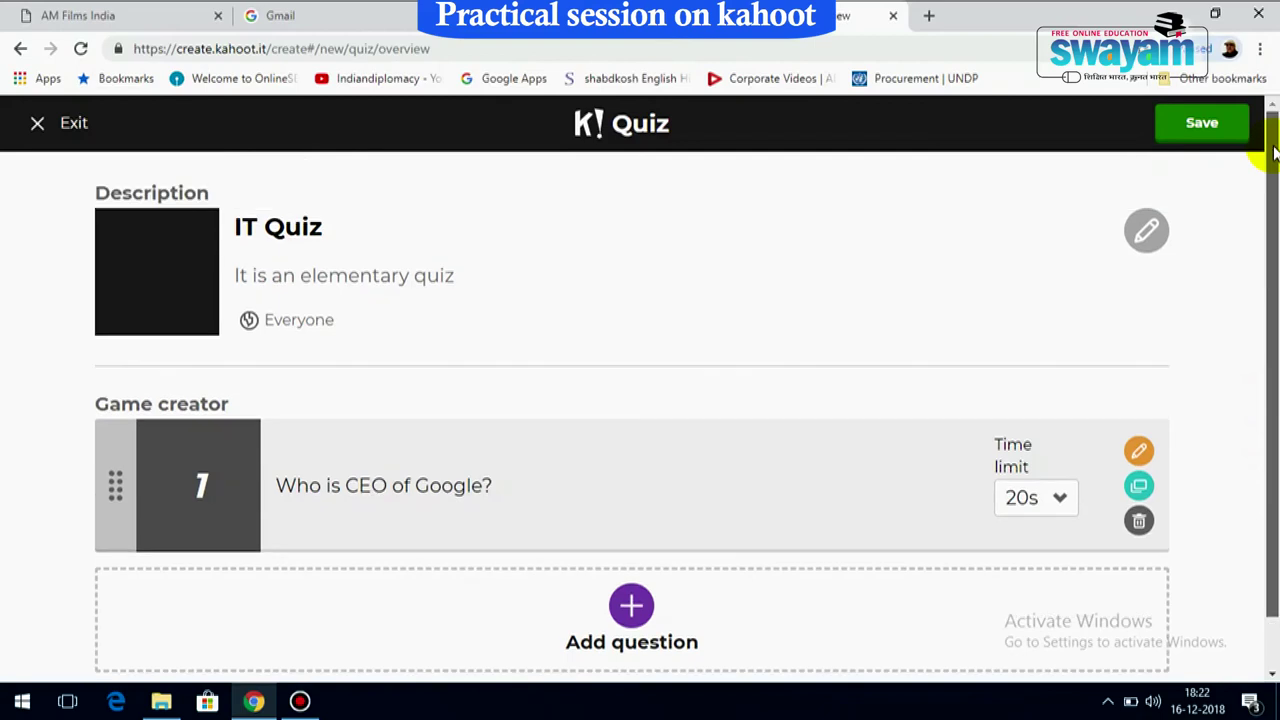
Save and publish IT Quiz, then open its preview from the confirmation page
left_click(1191, 136)
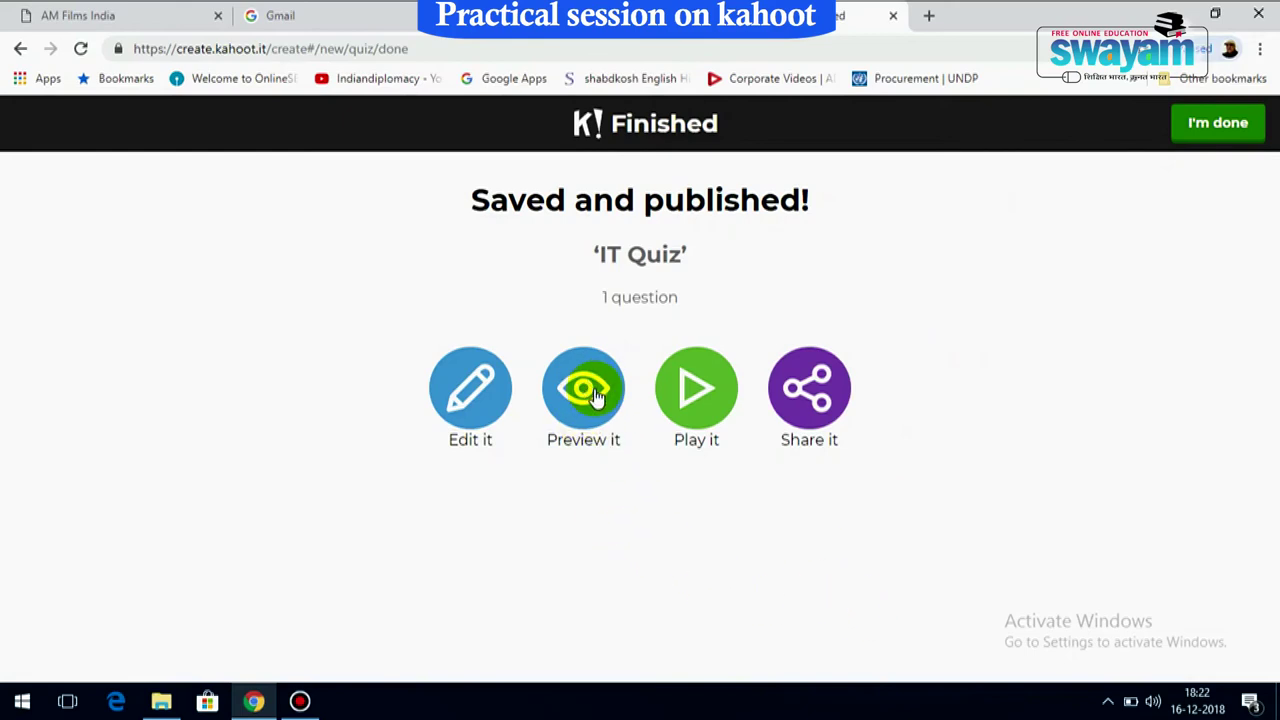
left_click(592, 390)
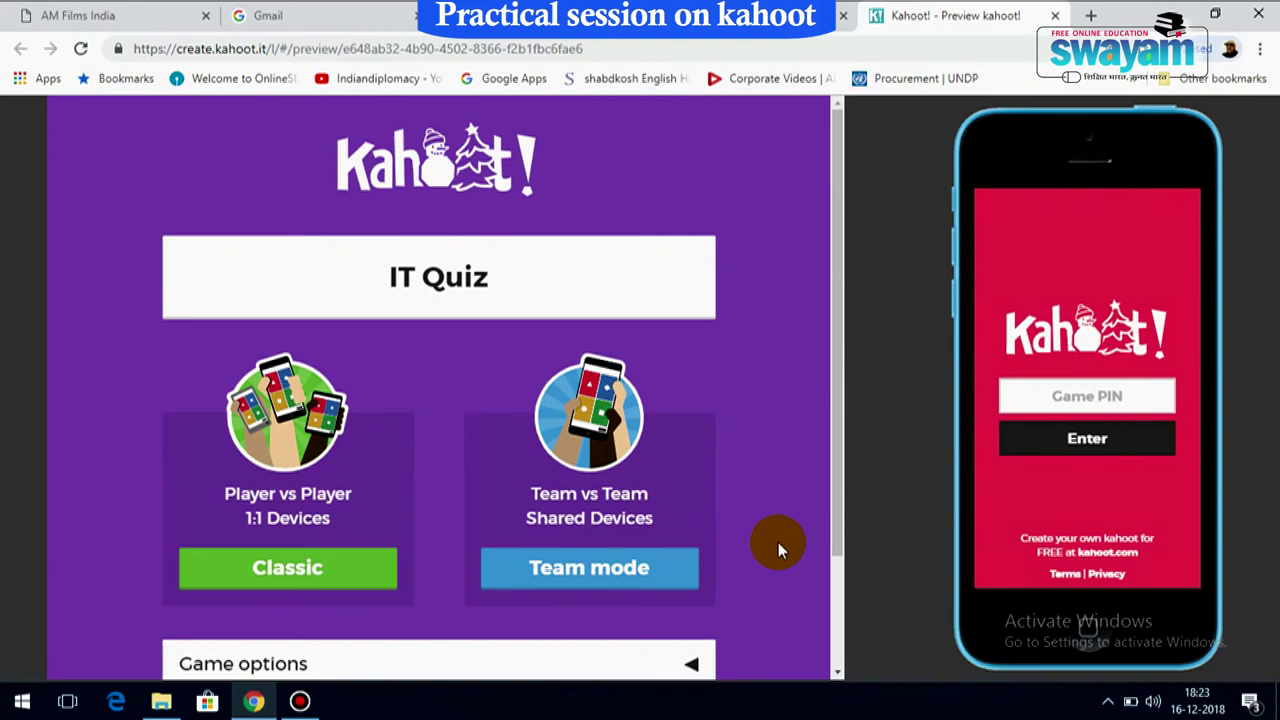
Expand and collapse Game options, then launch a Classic preview lobby showing the game PIN
scroll(840, 568, "down", 2)
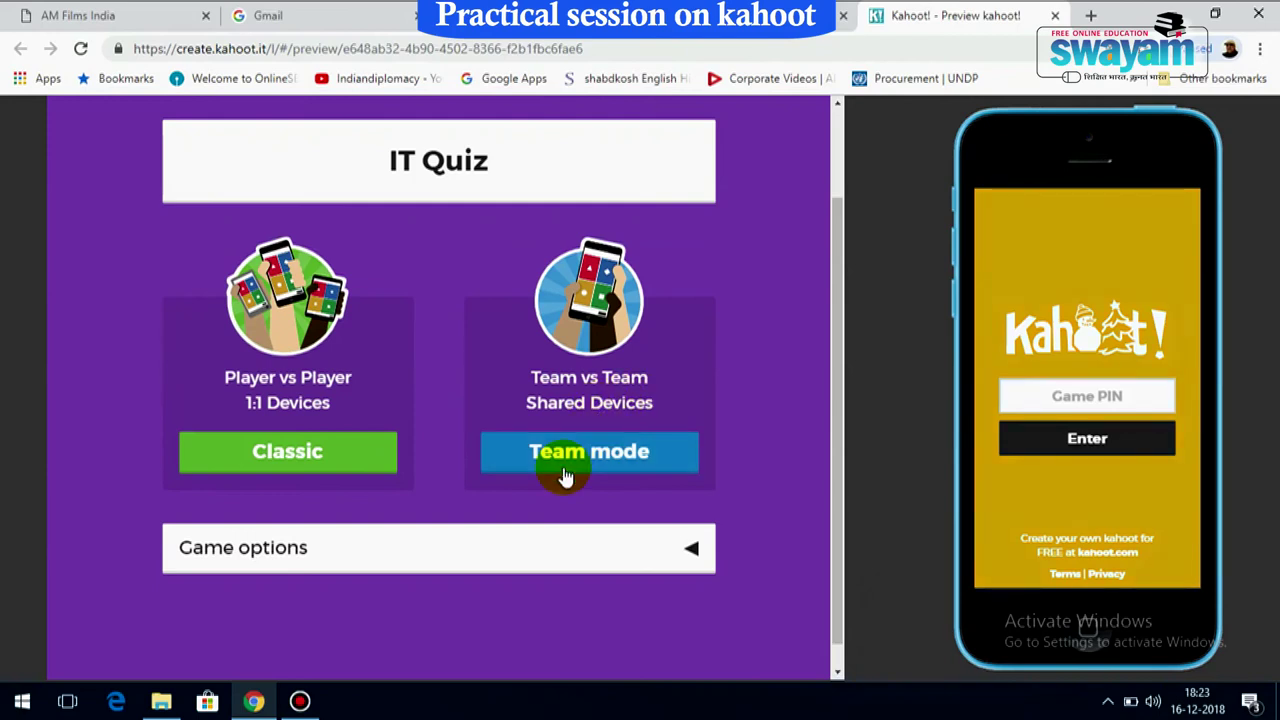
left_click(695, 553)
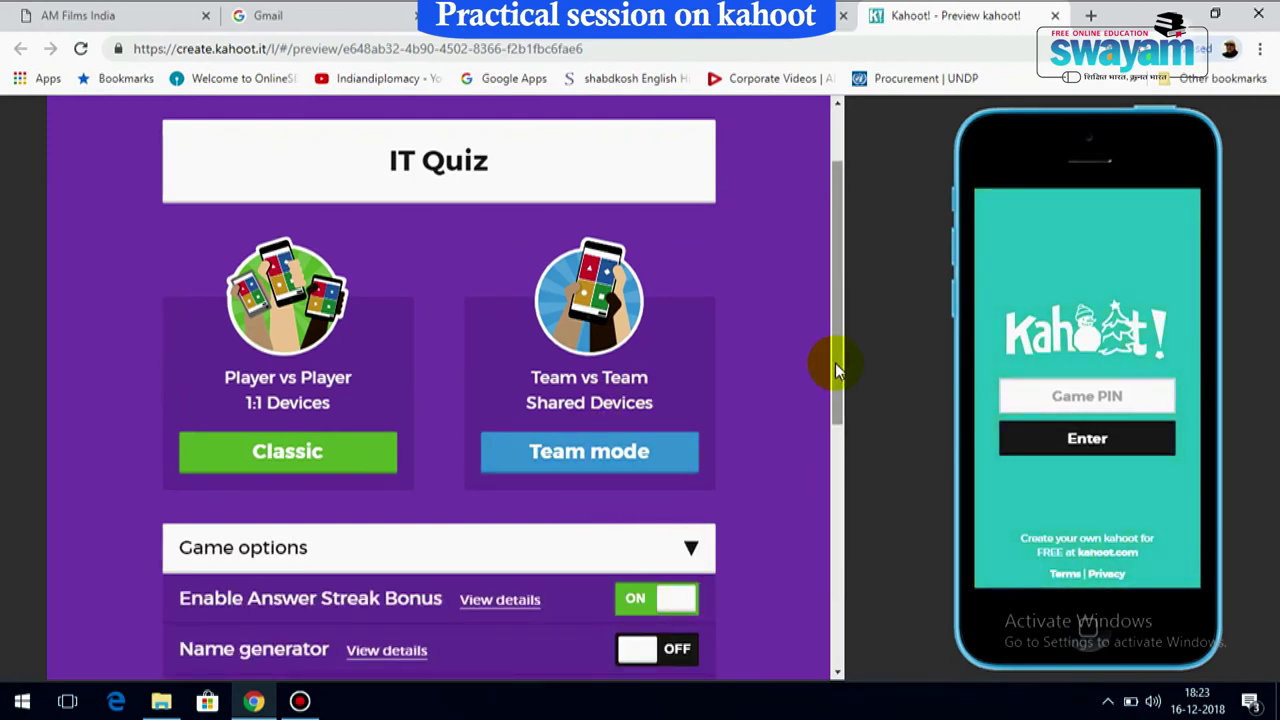
left_click_drag(836, 366, 849, 457)
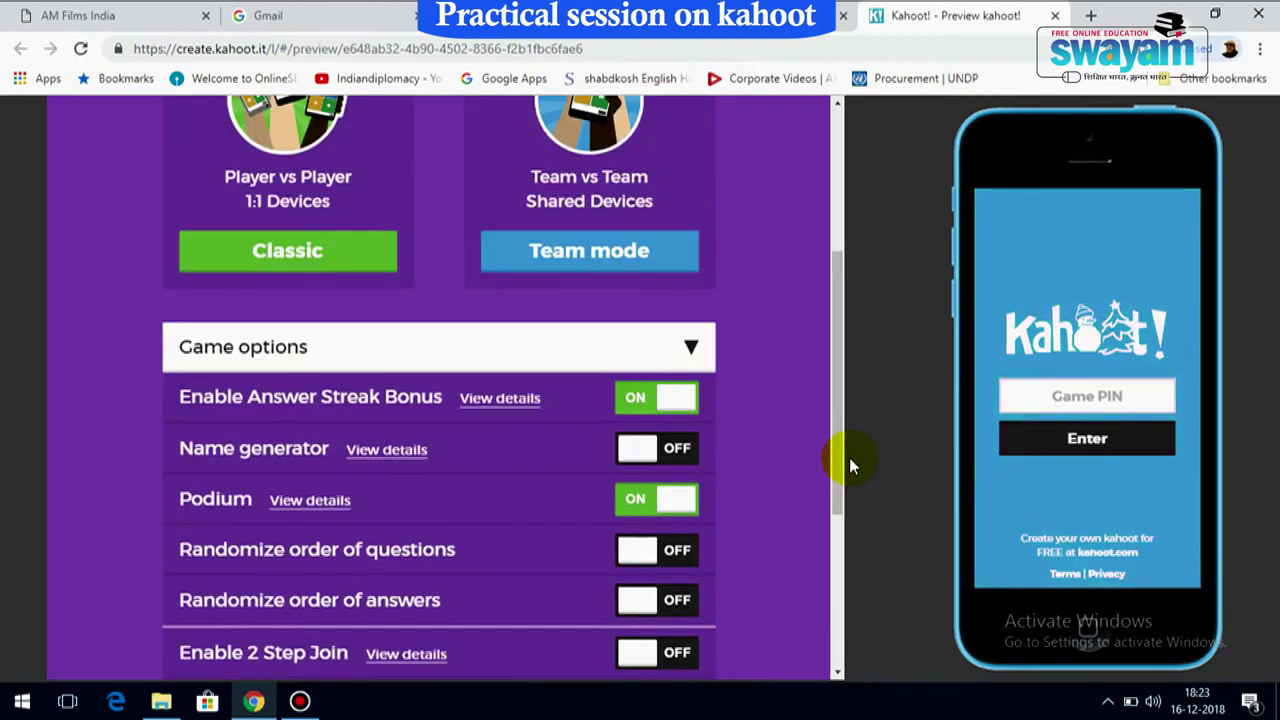
left_click(692, 346)
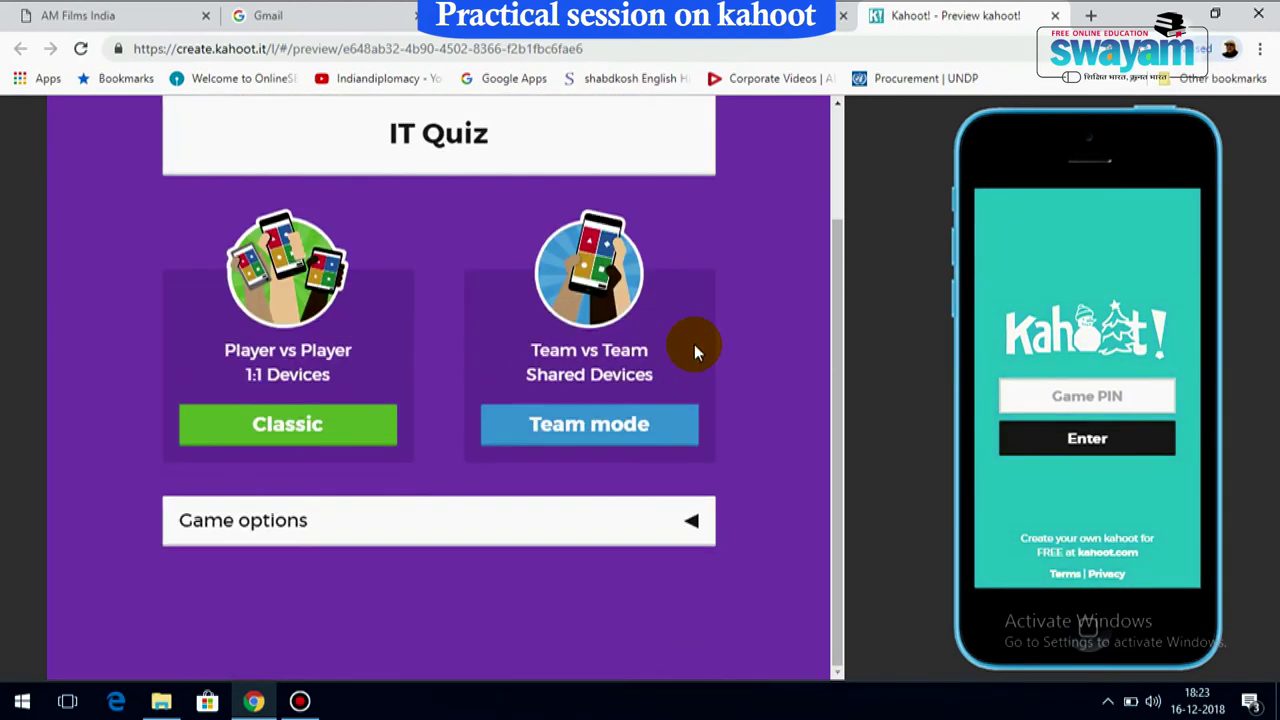
left_click_drag(837, 378, 829, 334)
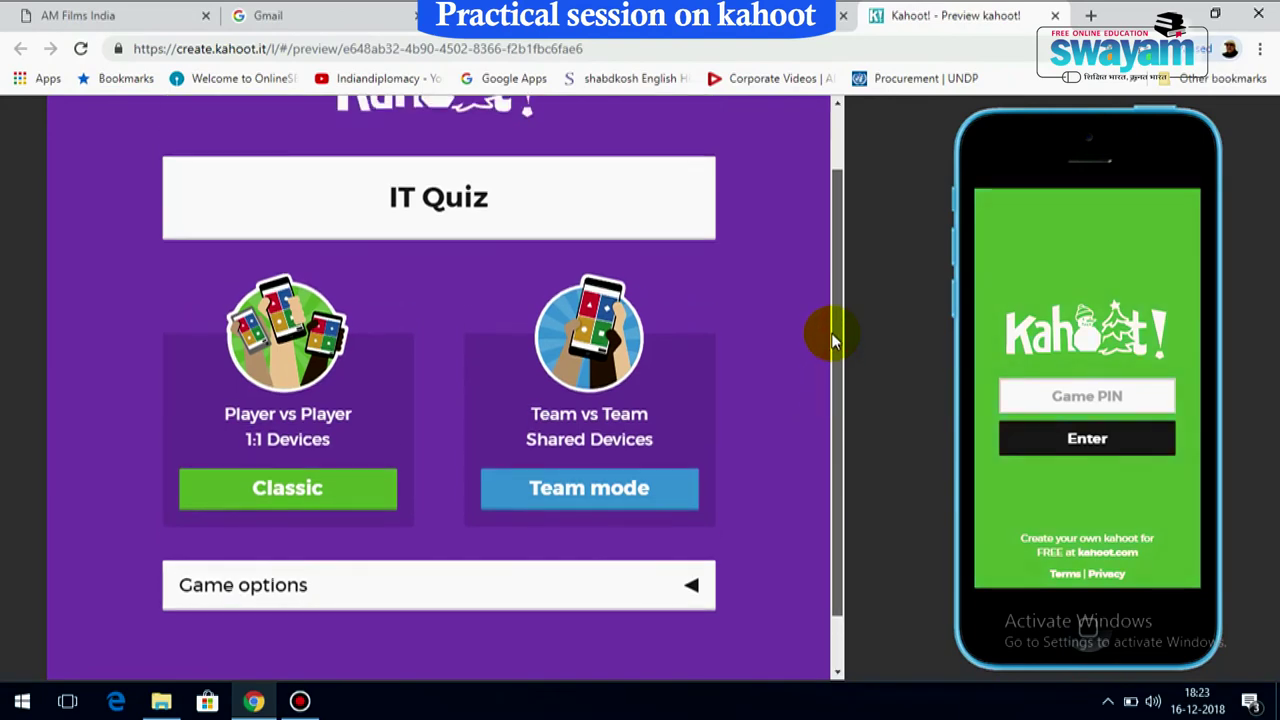
left_click(296, 491)
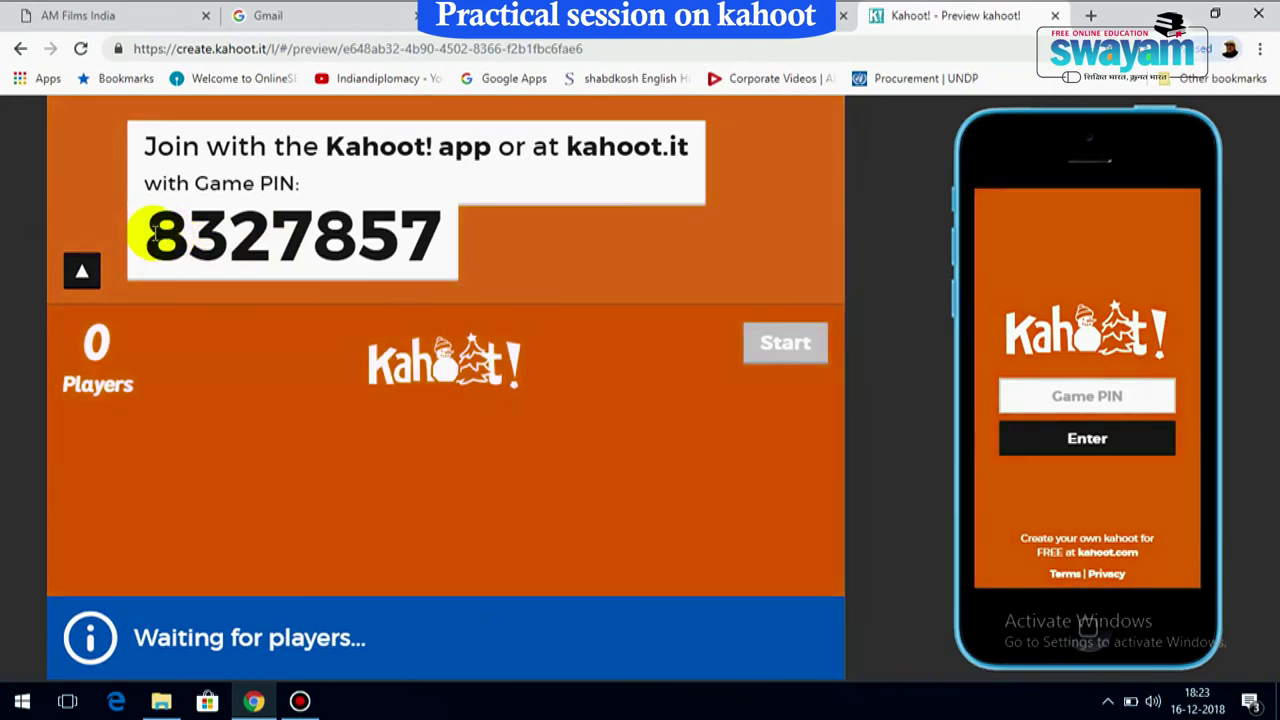
Enter game PIN 8327857 on the test phone preview and submit it
left_click_drag(152, 232, 513, 238)
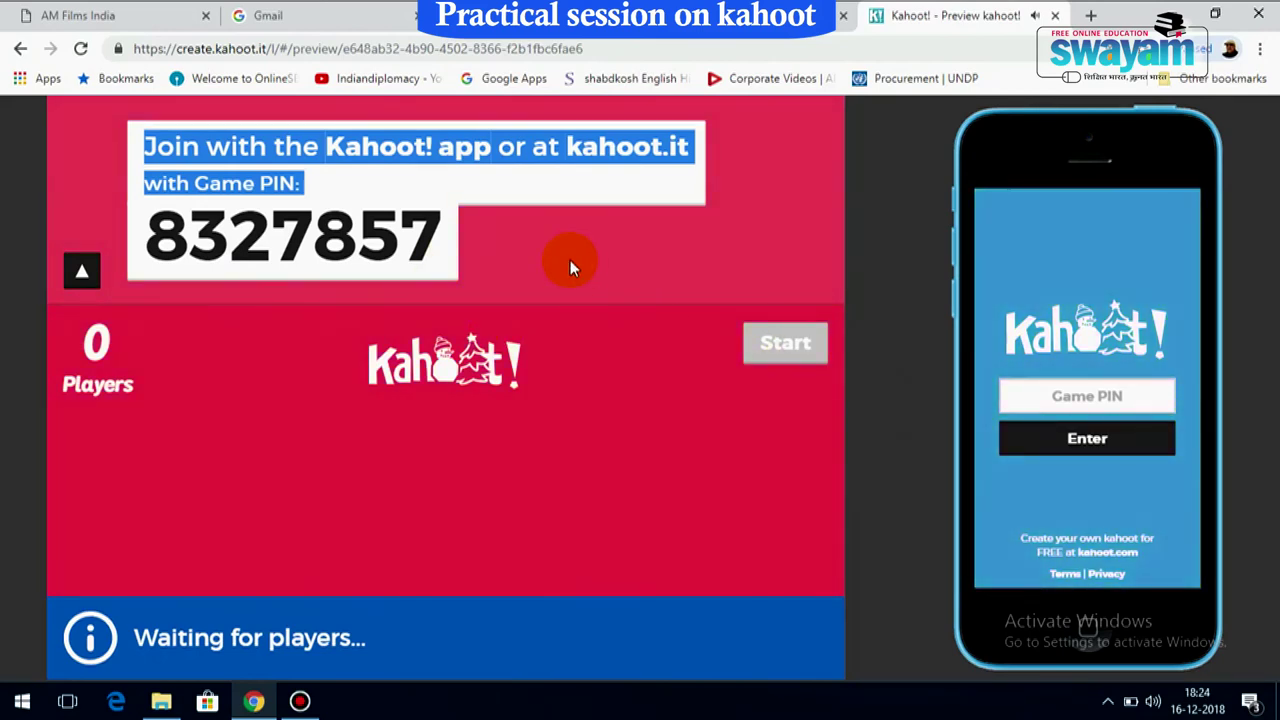
left_click(447, 249)
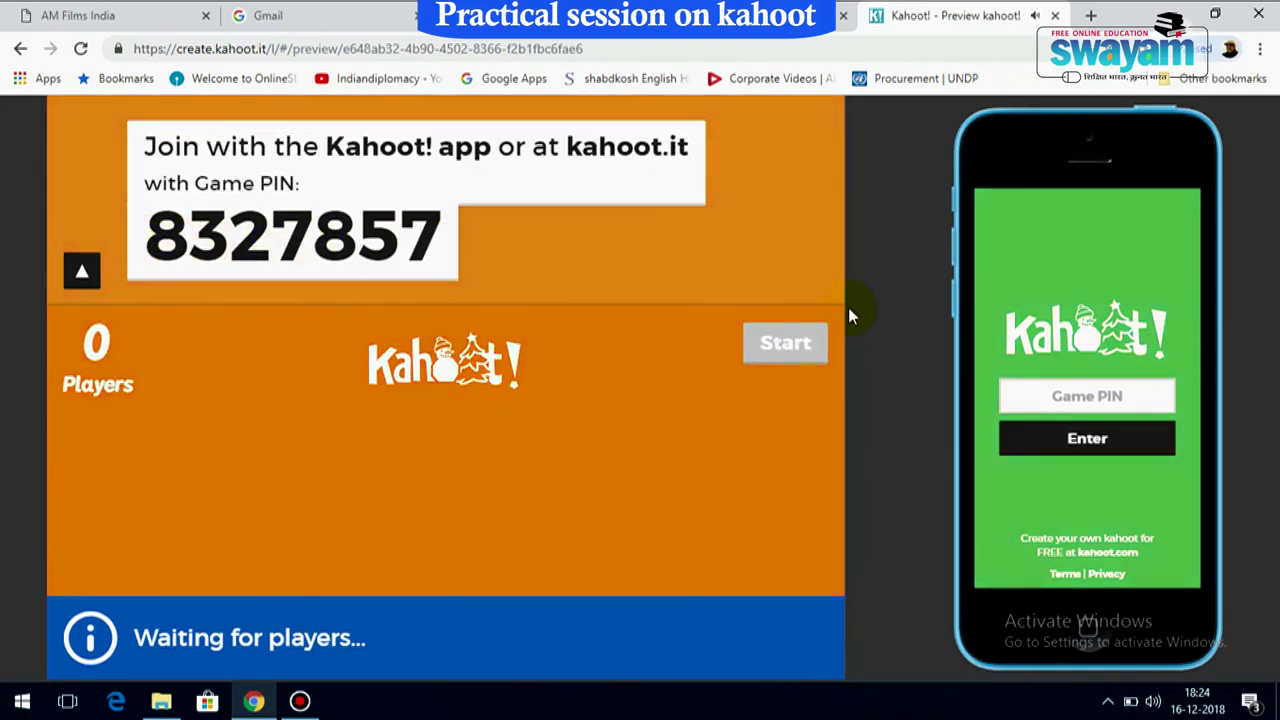
left_click(1135, 398)
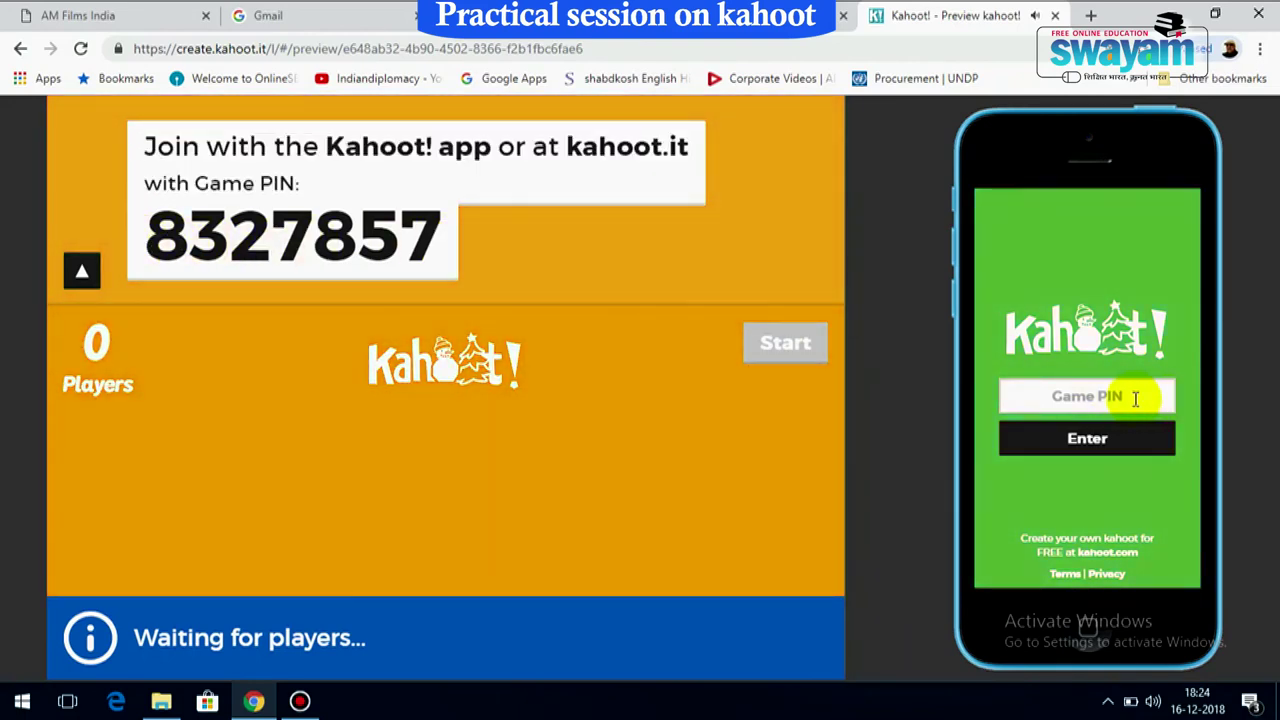
left_click(1104, 397)
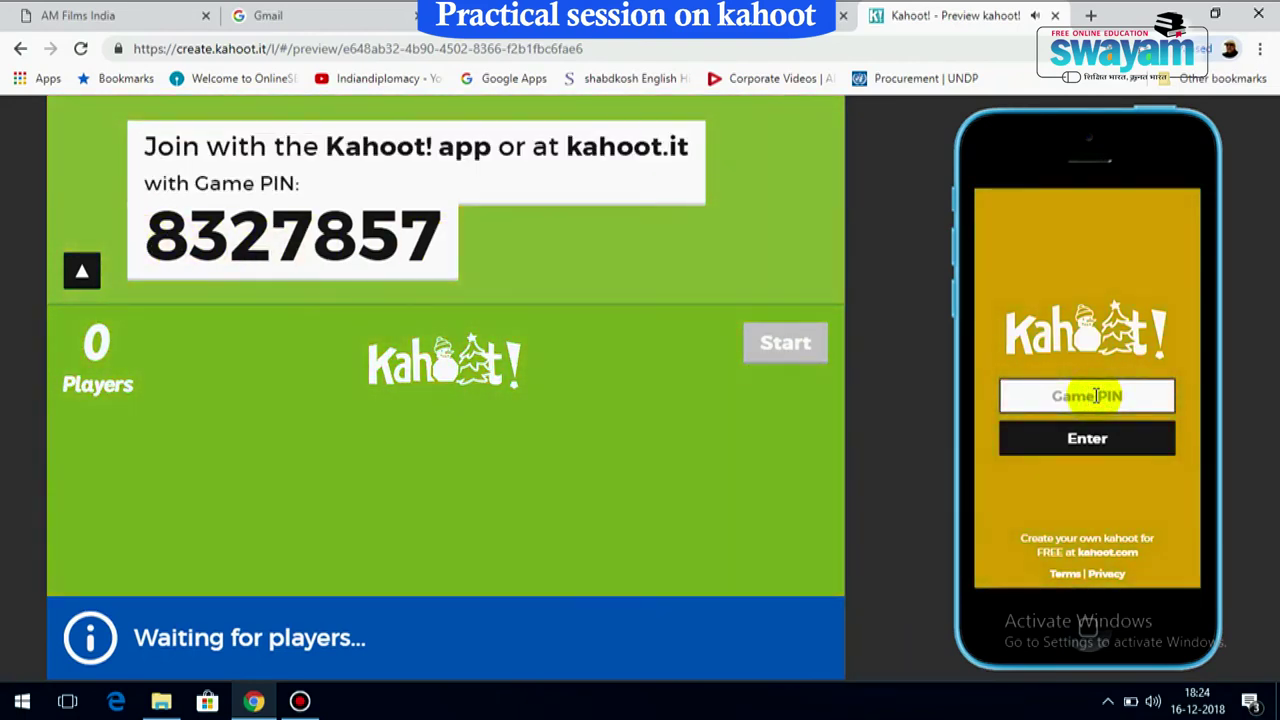
type("8")
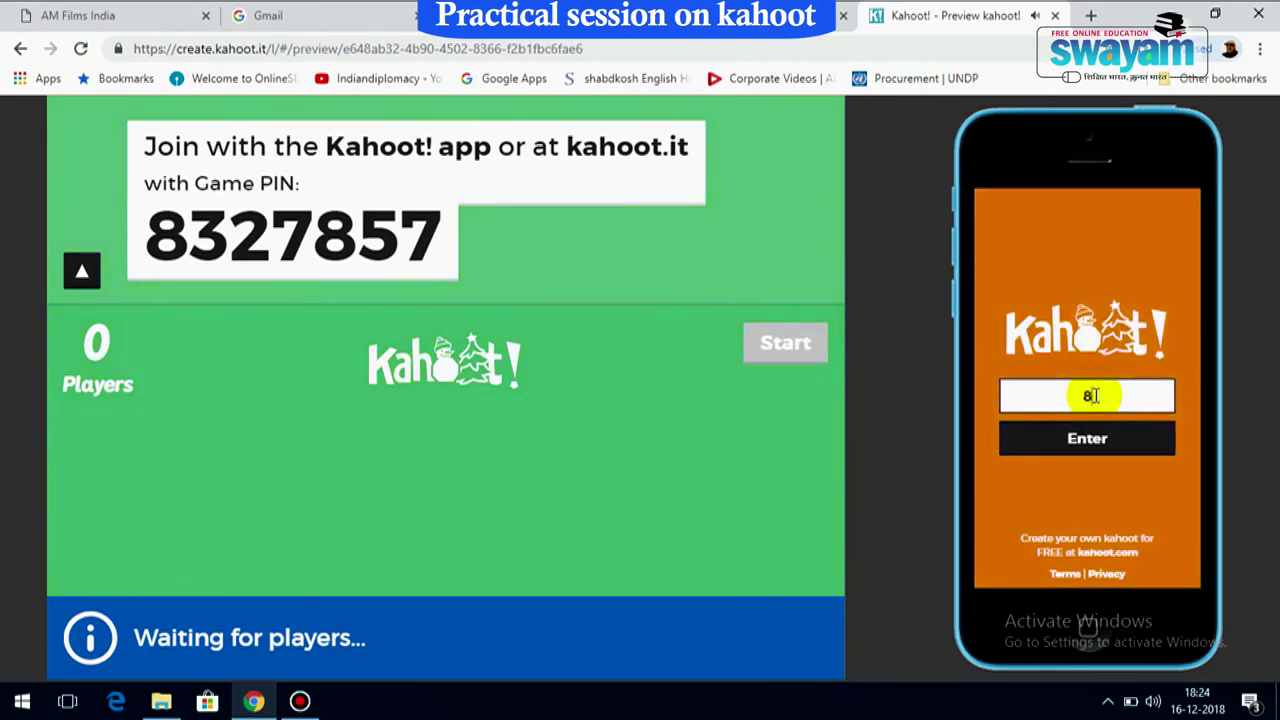
type("327")
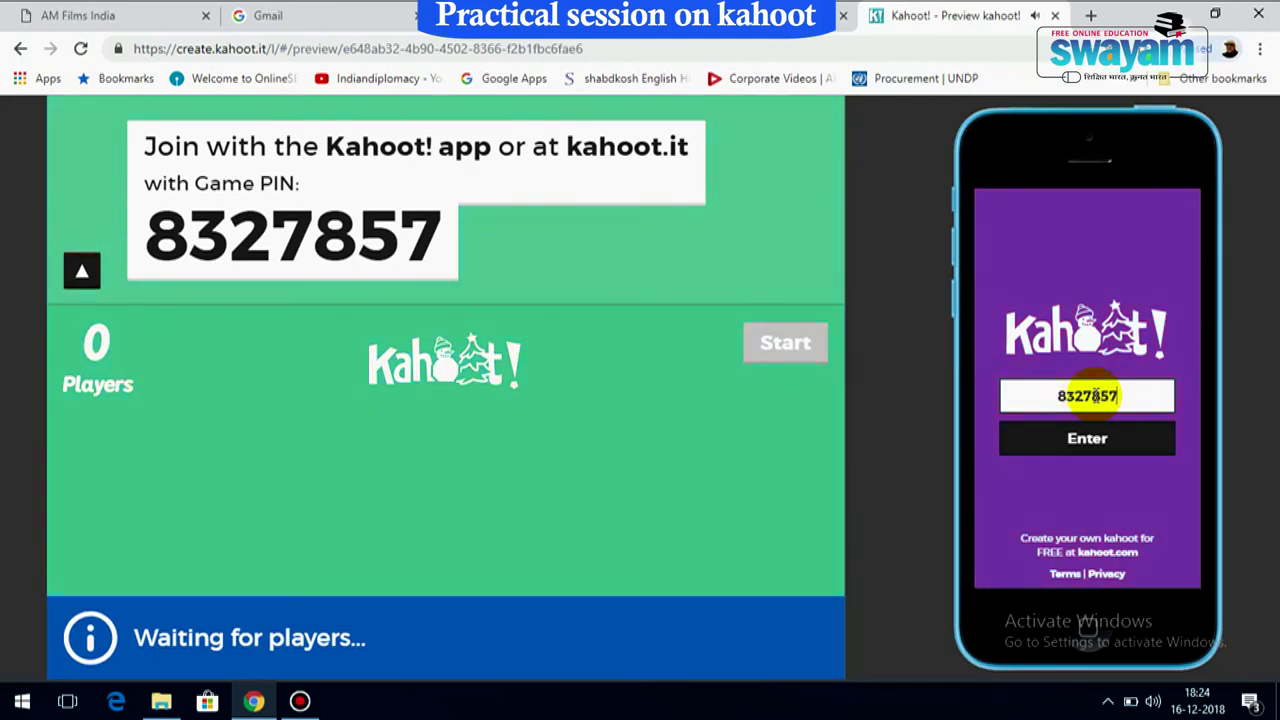
type("857")
left_click(1080, 449)
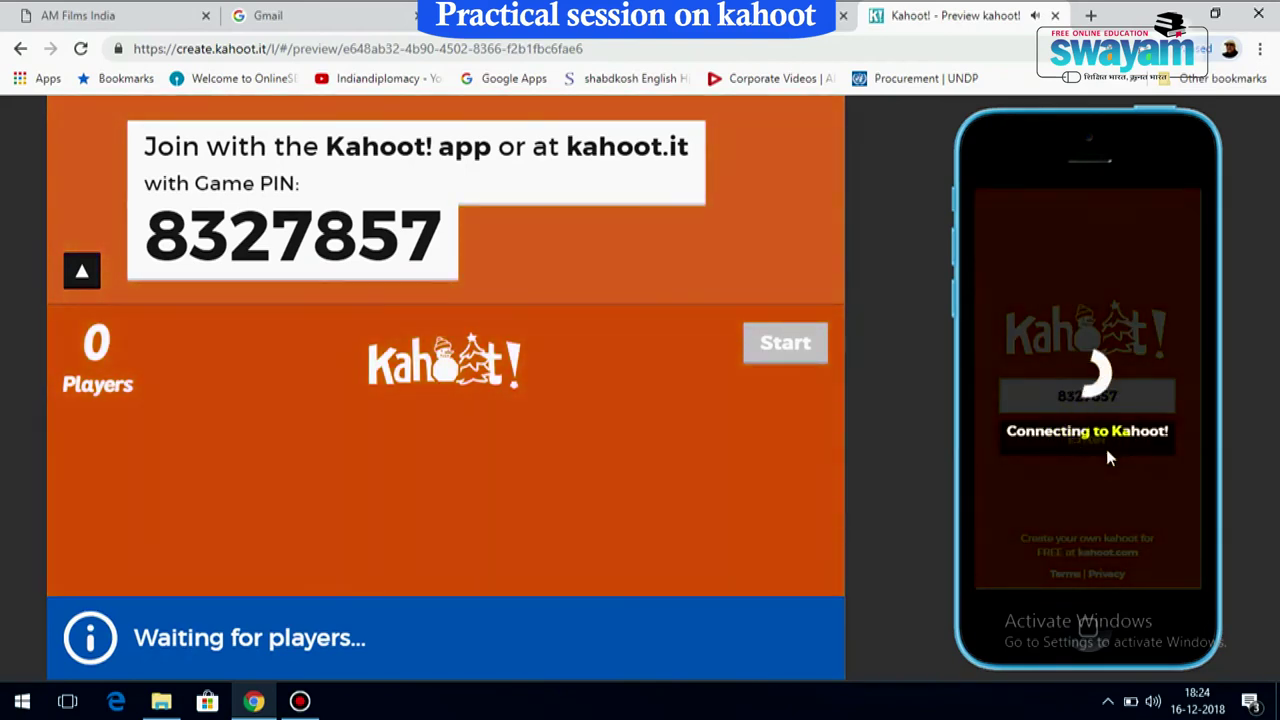
Join the lobby from the test phone with the nickname 'h'
left_click(1100, 466)
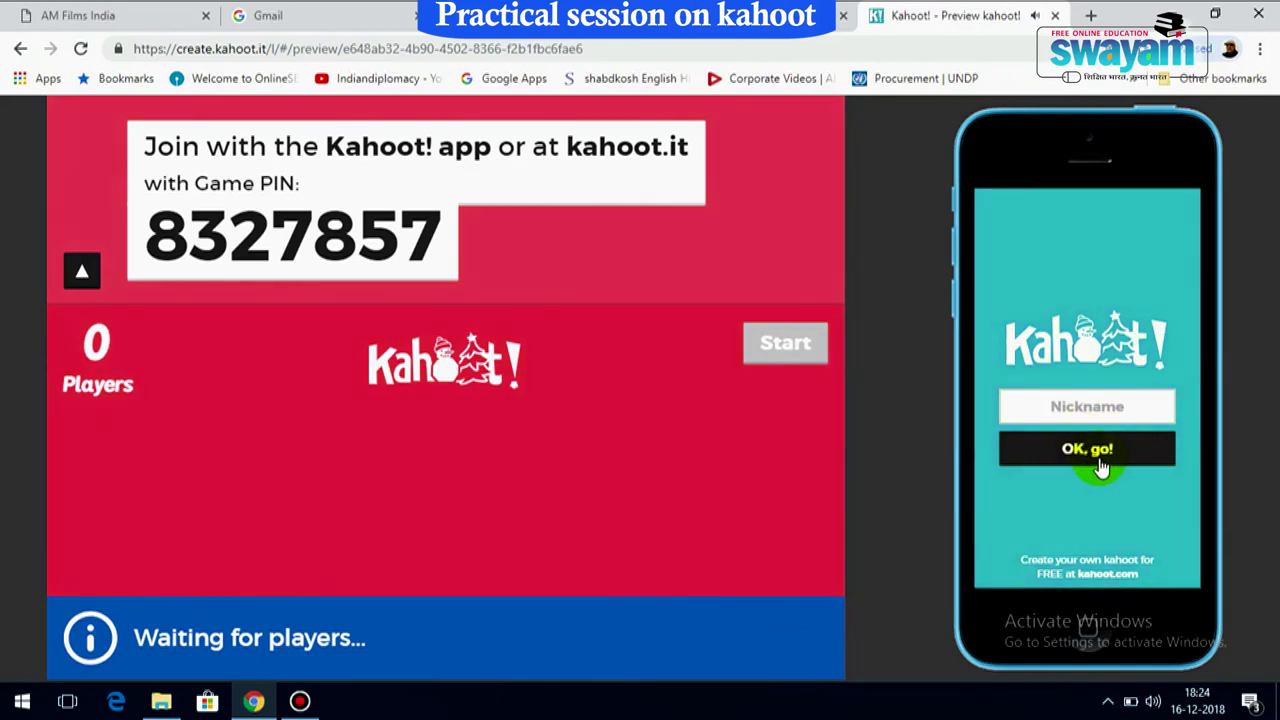
left_click(1074, 400)
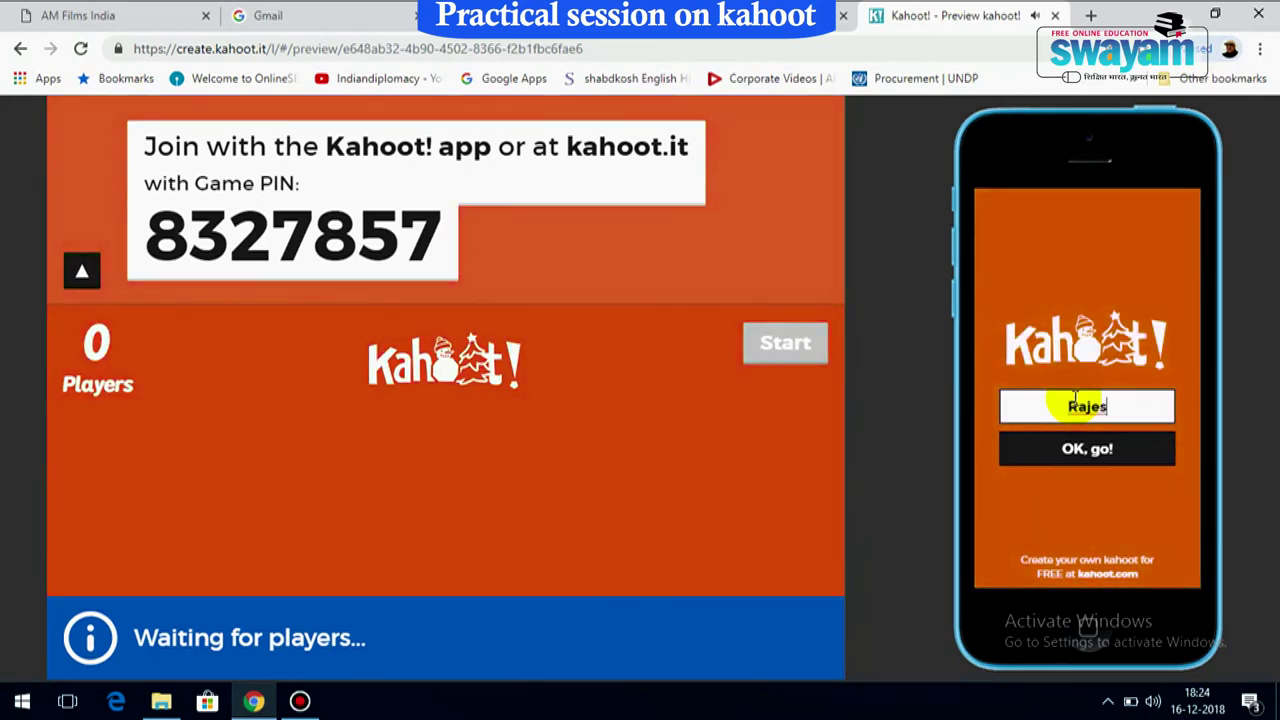
type("h")
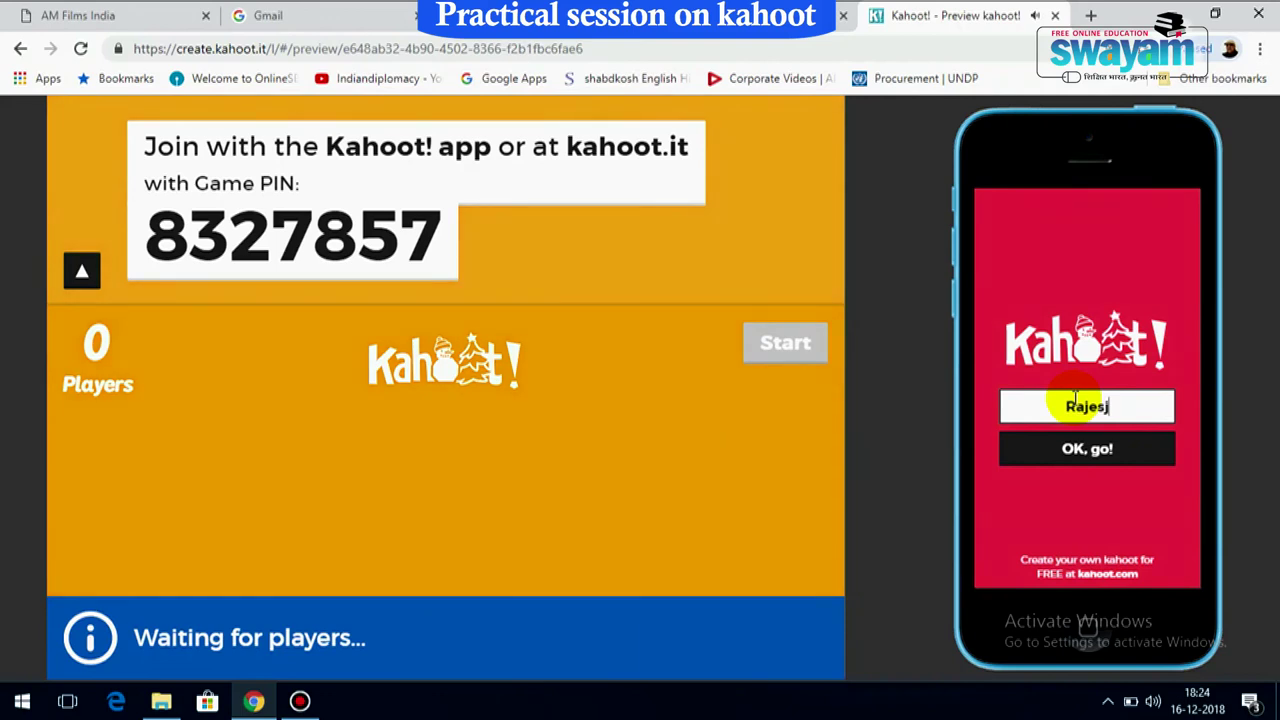
left_click(1106, 456)
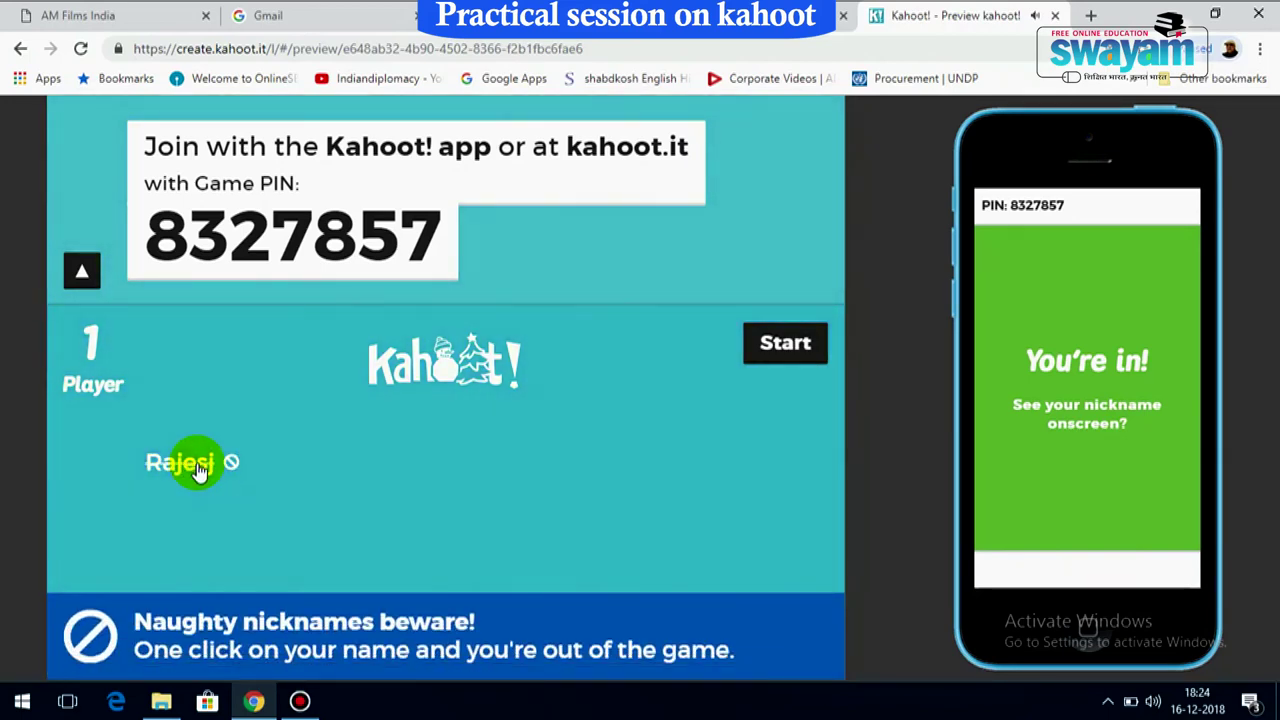
Start the game, answer Harry Lama on the test phone, then advance to the Podium
left_click(777, 346)
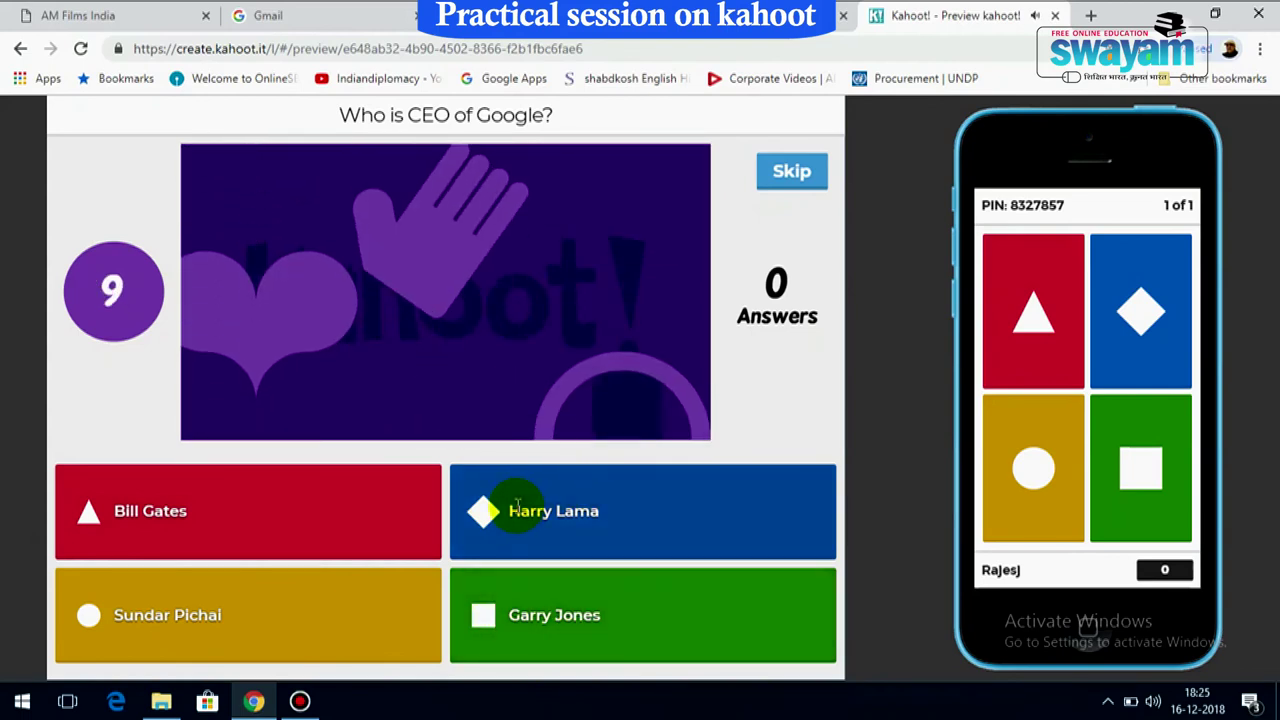
left_click(1138, 310)
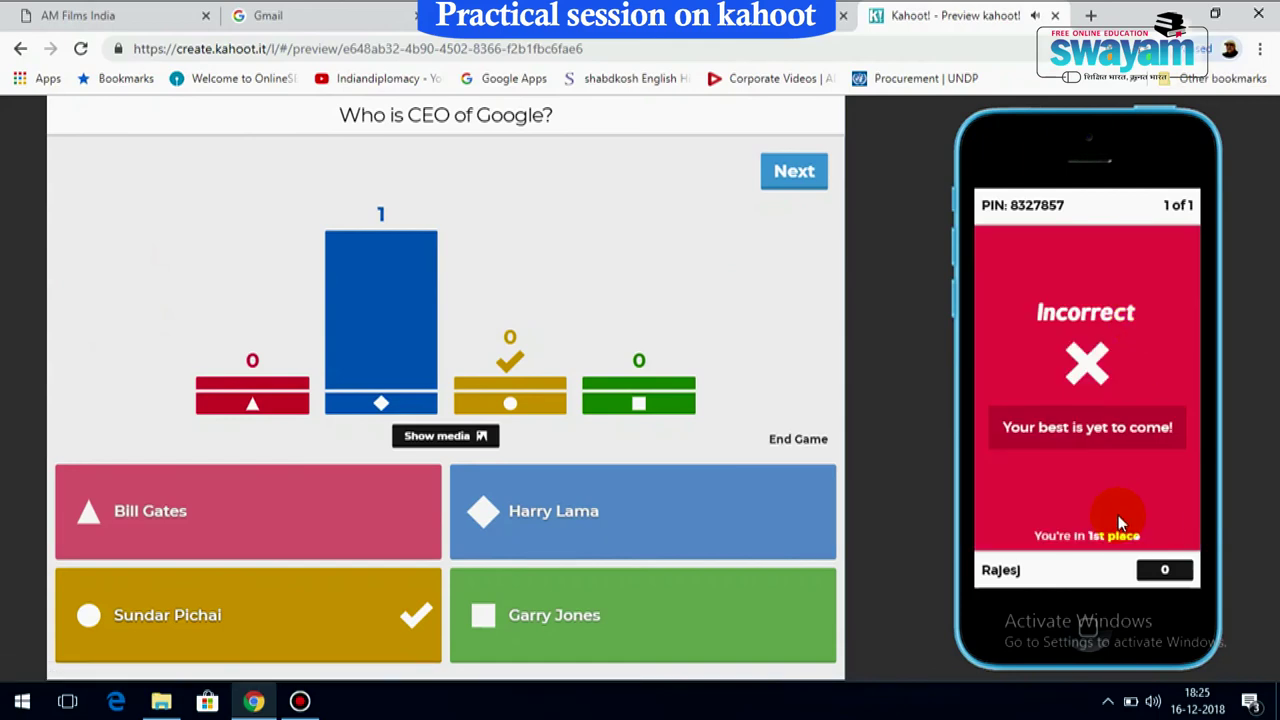
left_click(795, 174)
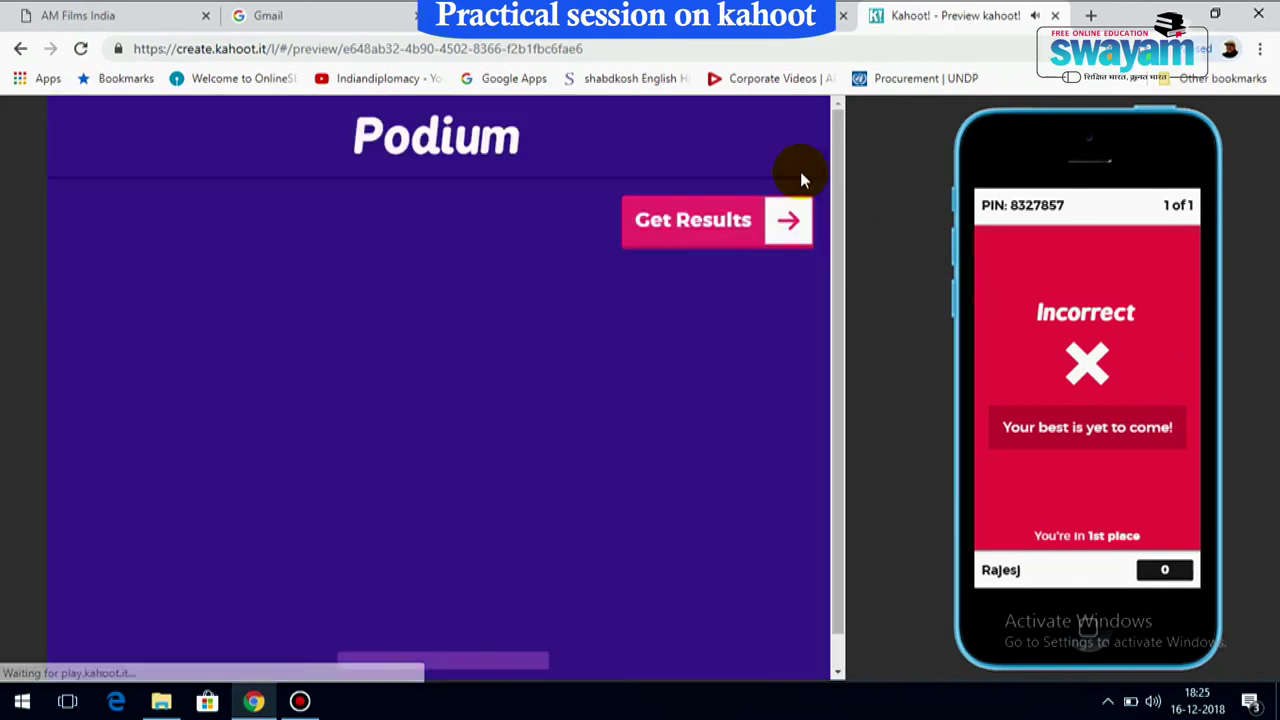